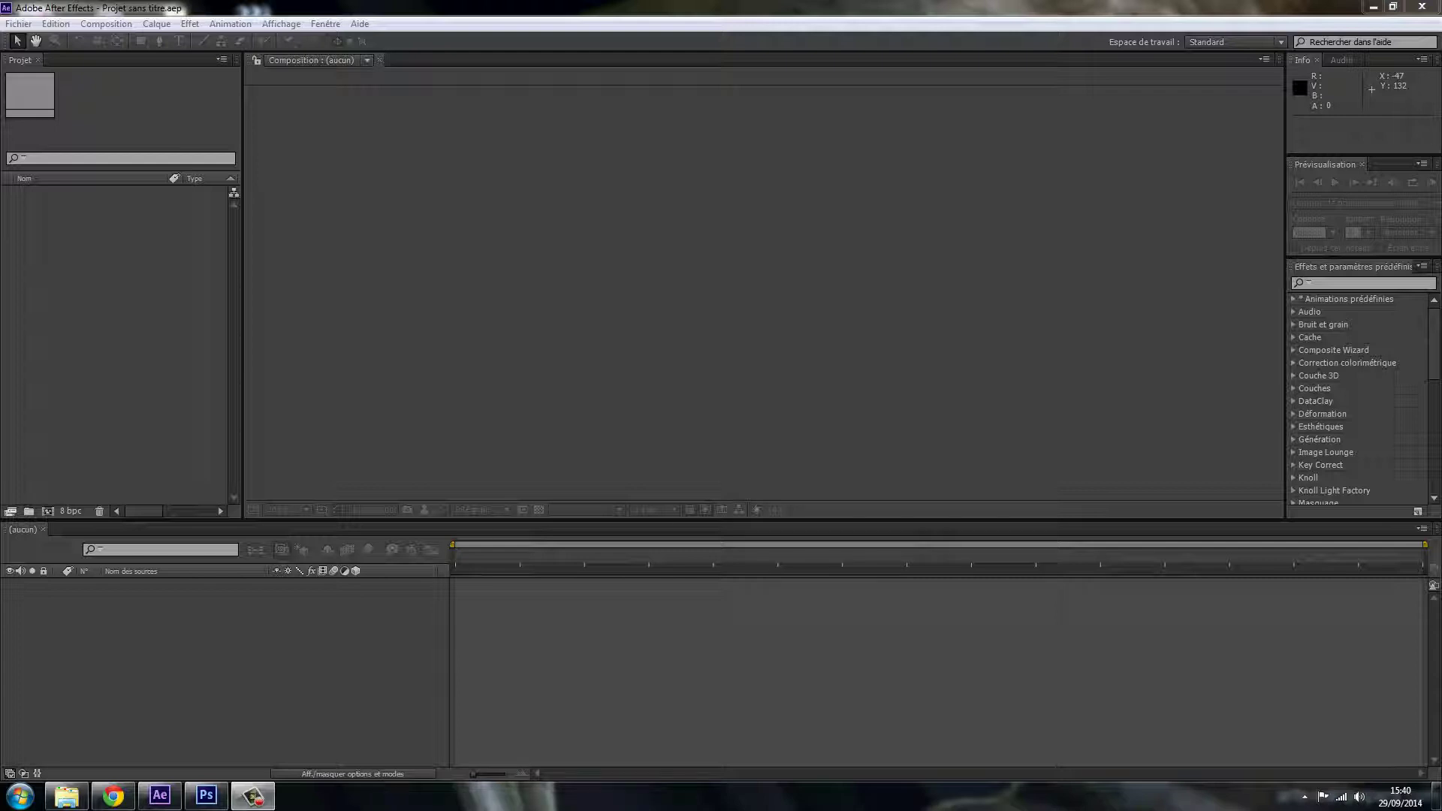
- Review the layered raoul2.psd rat drawing in Photoshop, then close Photoshop
{"action": "mouse_move", "coordinate": [208, 802]}
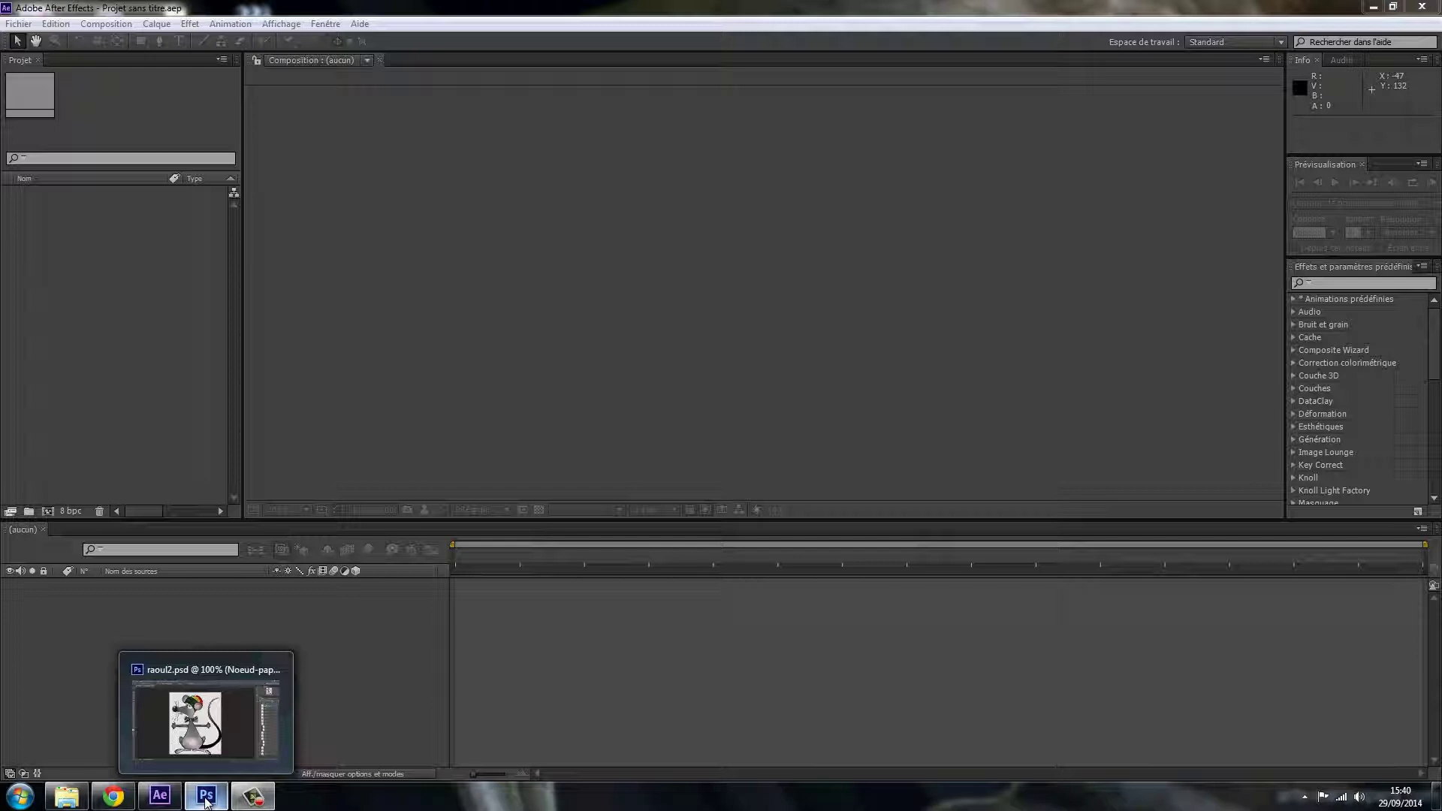
{"action": "left_click", "coordinate": [207, 803]}
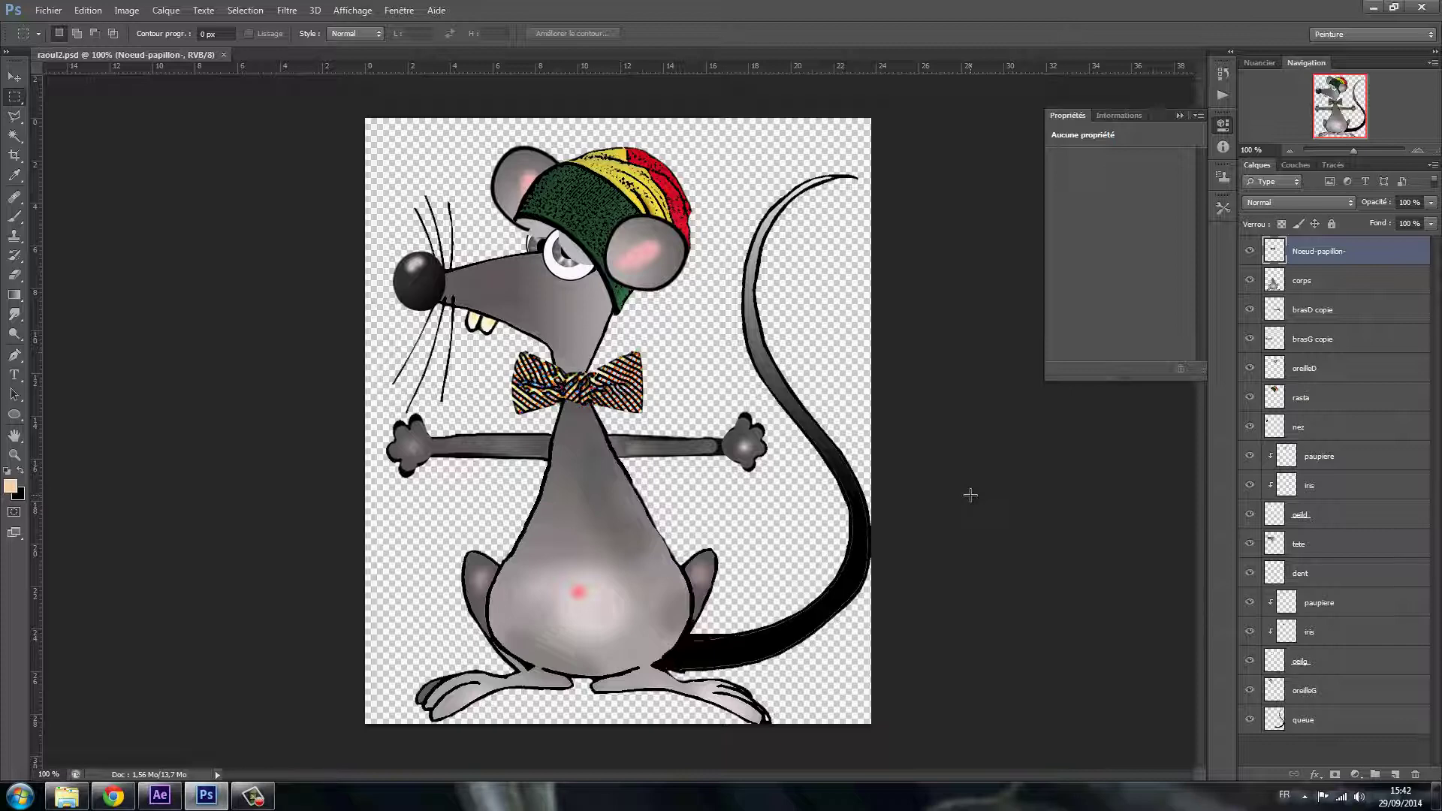
{"action": "left_click", "coordinate": [1421, 7]}
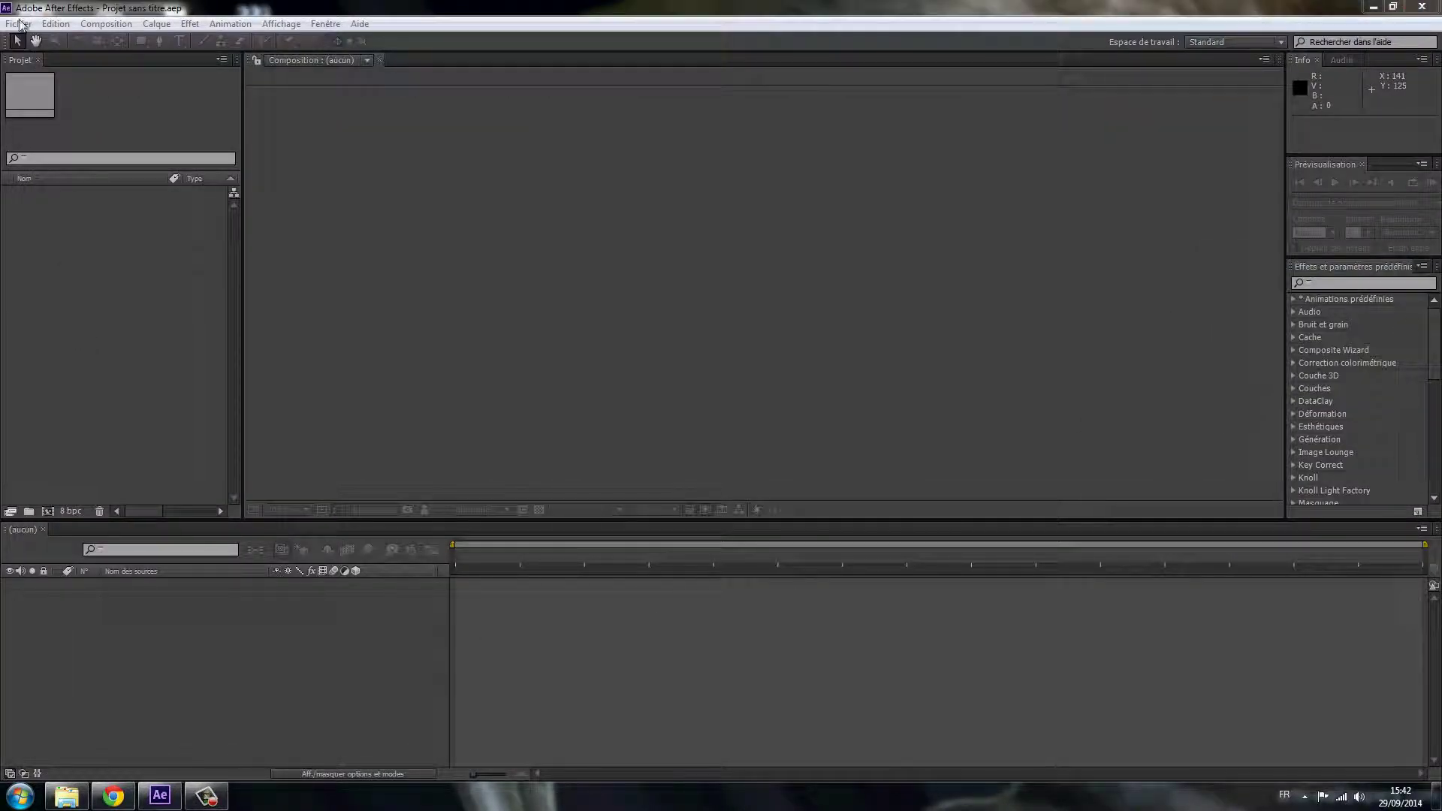
- Start a Fichier > Importer > Fichier import and select raoul2.psd
{"action": "left_click", "coordinate": [55, 26]}
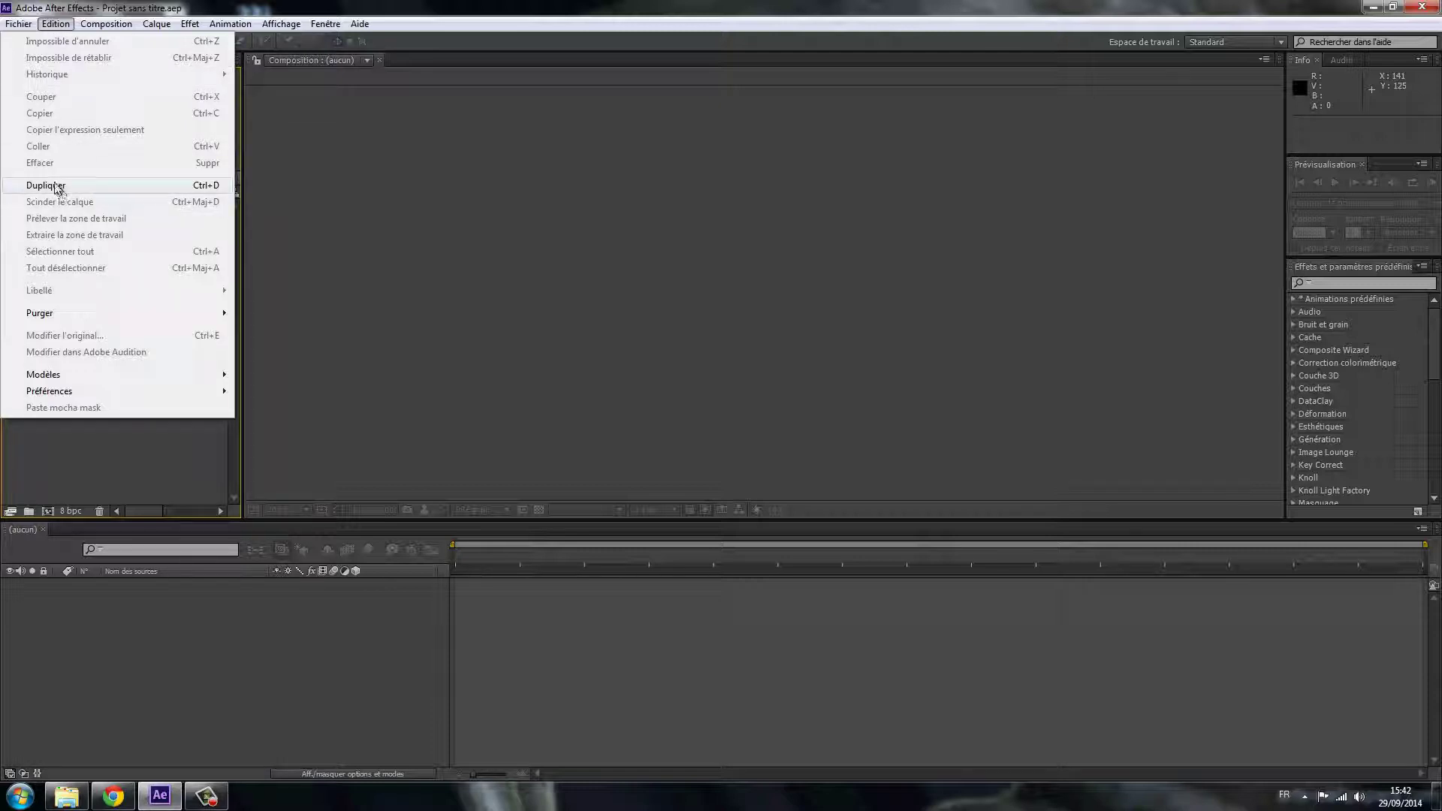
{"action": "mouse_move", "coordinate": [15, 28]}
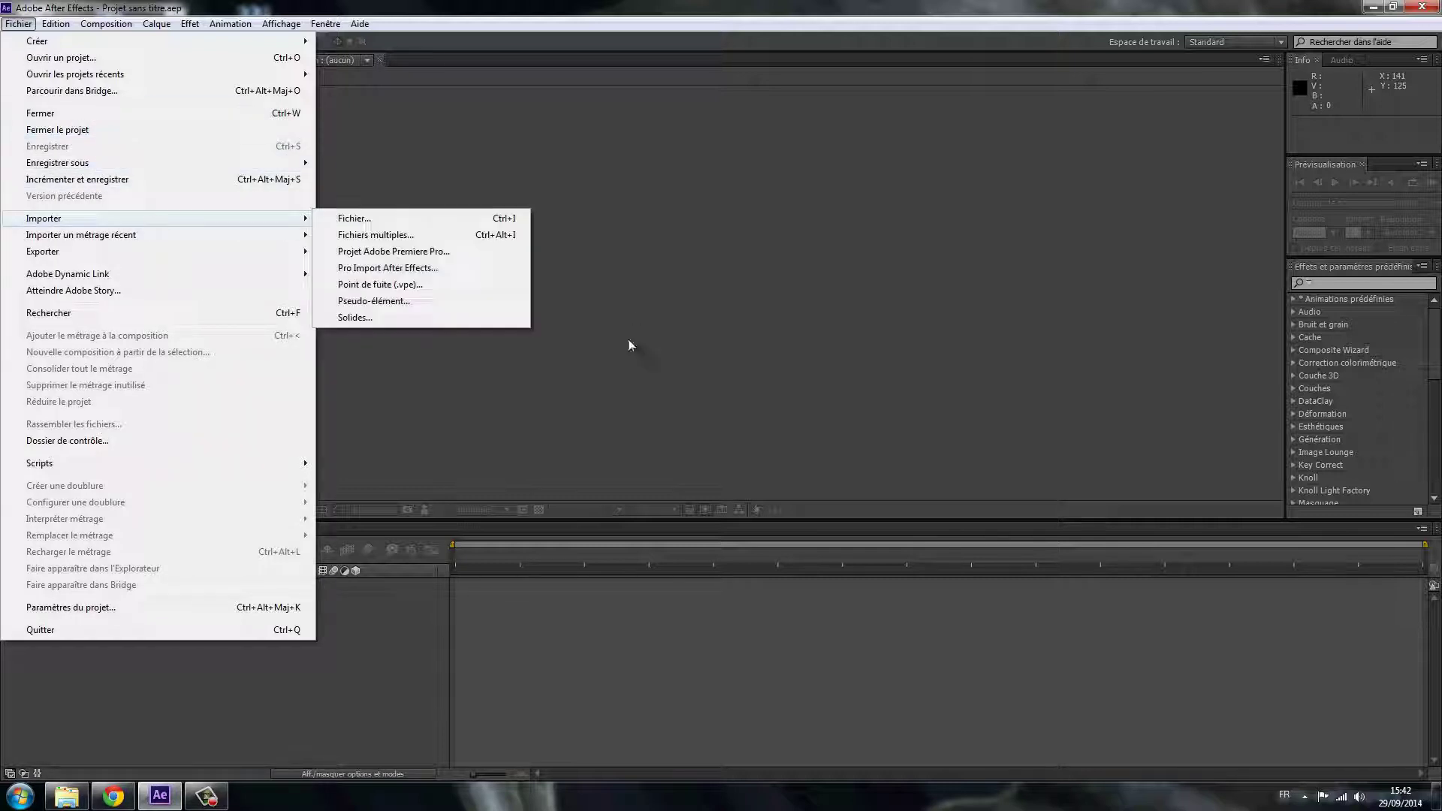
{"action": "left_click", "coordinate": [147, 363]}
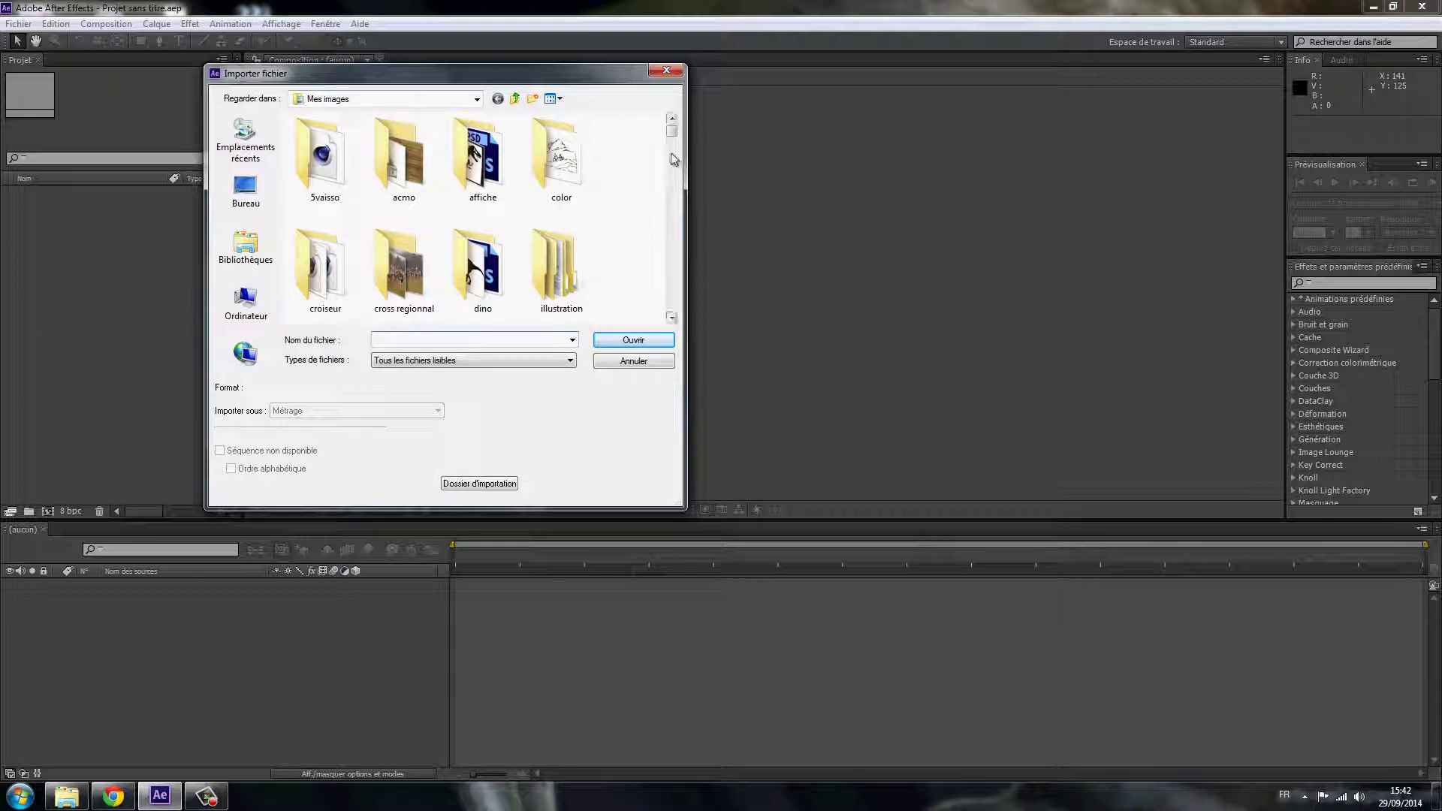
{"action": "scroll", "coordinate": [675, 141], "scroll_direction": "down", "scroll_amount": 1}
{"action": "left_click_drag", "start_coordinate": [675, 141], "coordinate": [675, 150]}
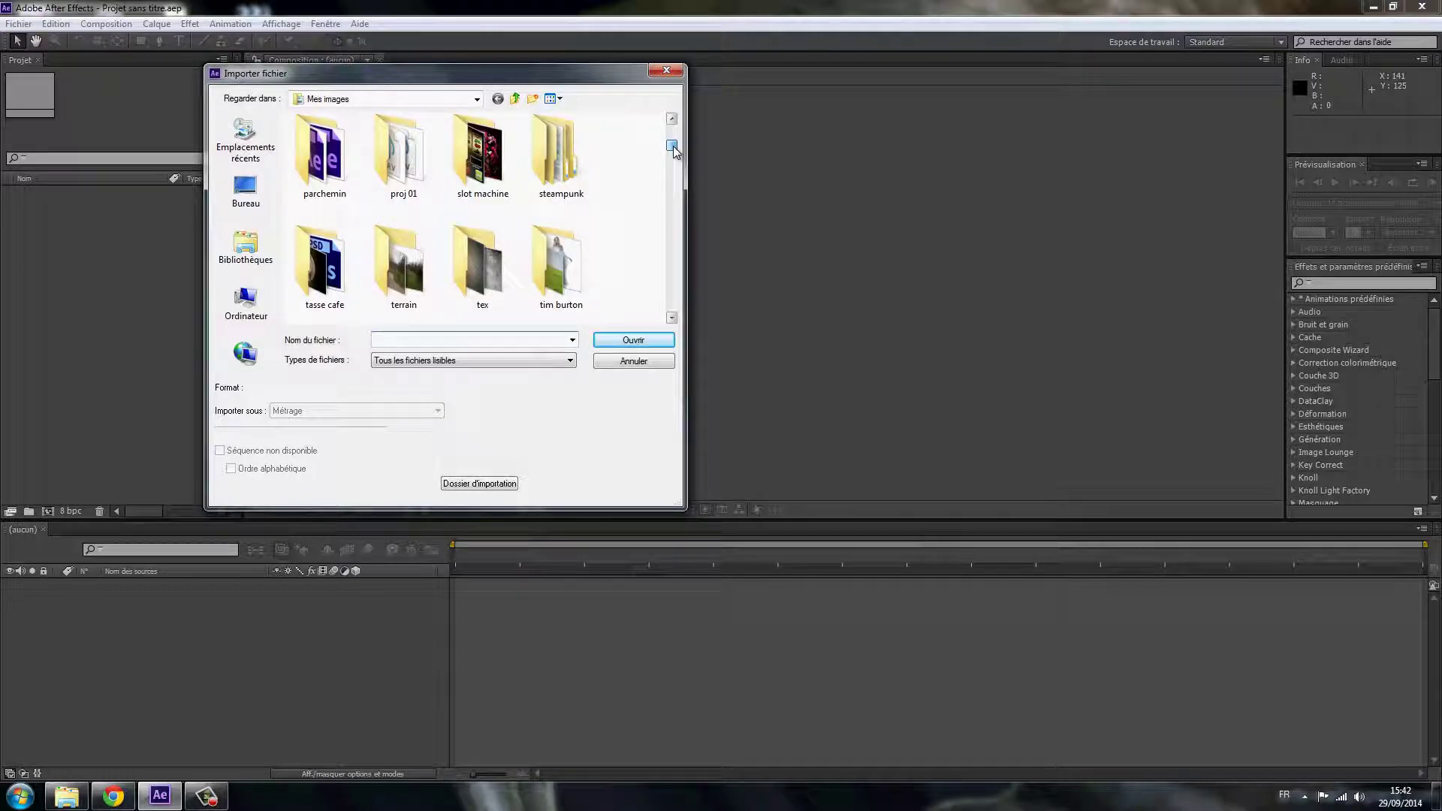
{"action": "left_click_drag", "start_coordinate": [674, 150], "coordinate": [673, 146]}
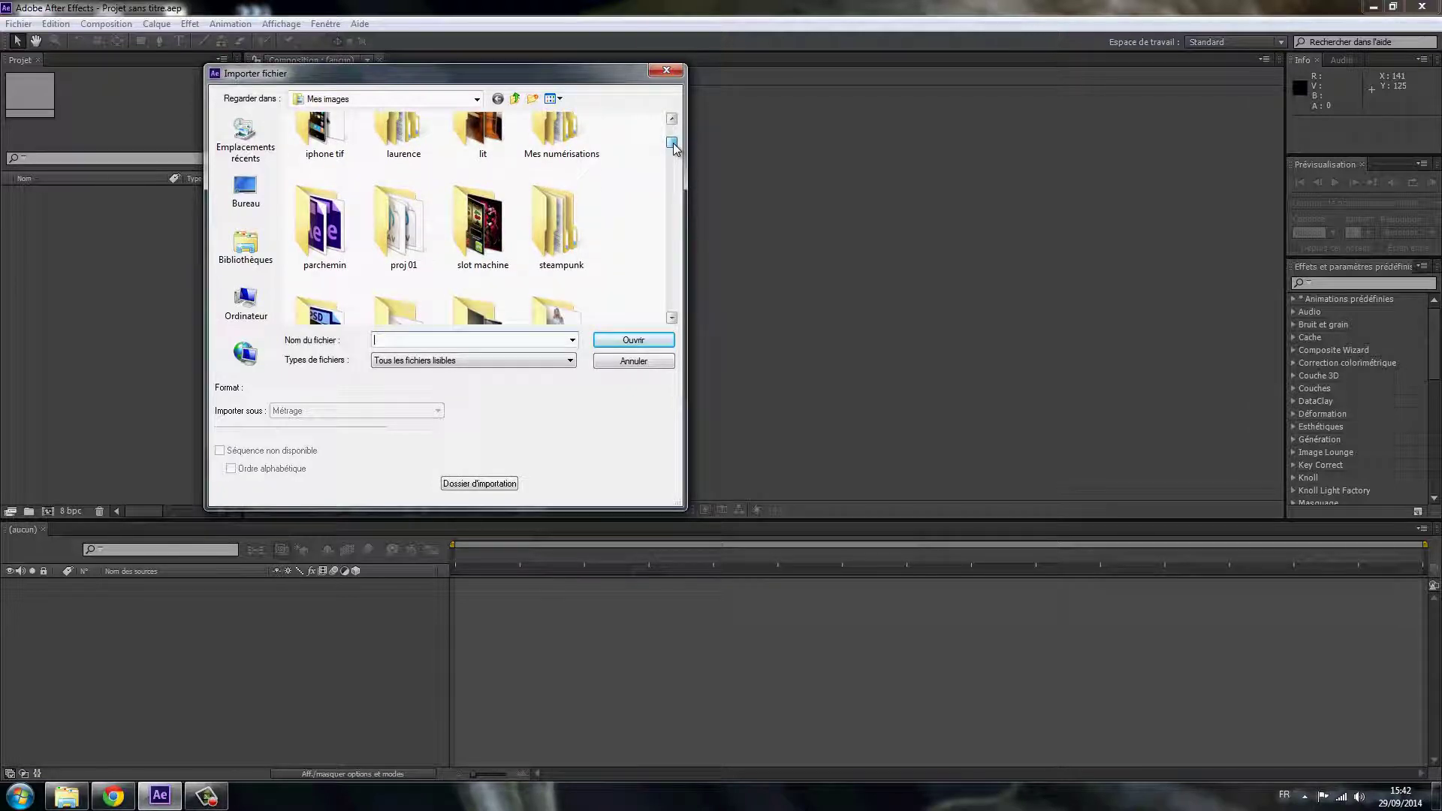
{"action": "left_click_drag", "start_coordinate": [674, 148], "coordinate": [682, 235]}
{"action": "left_click_drag", "start_coordinate": [681, 235], "coordinate": [681, 269]}
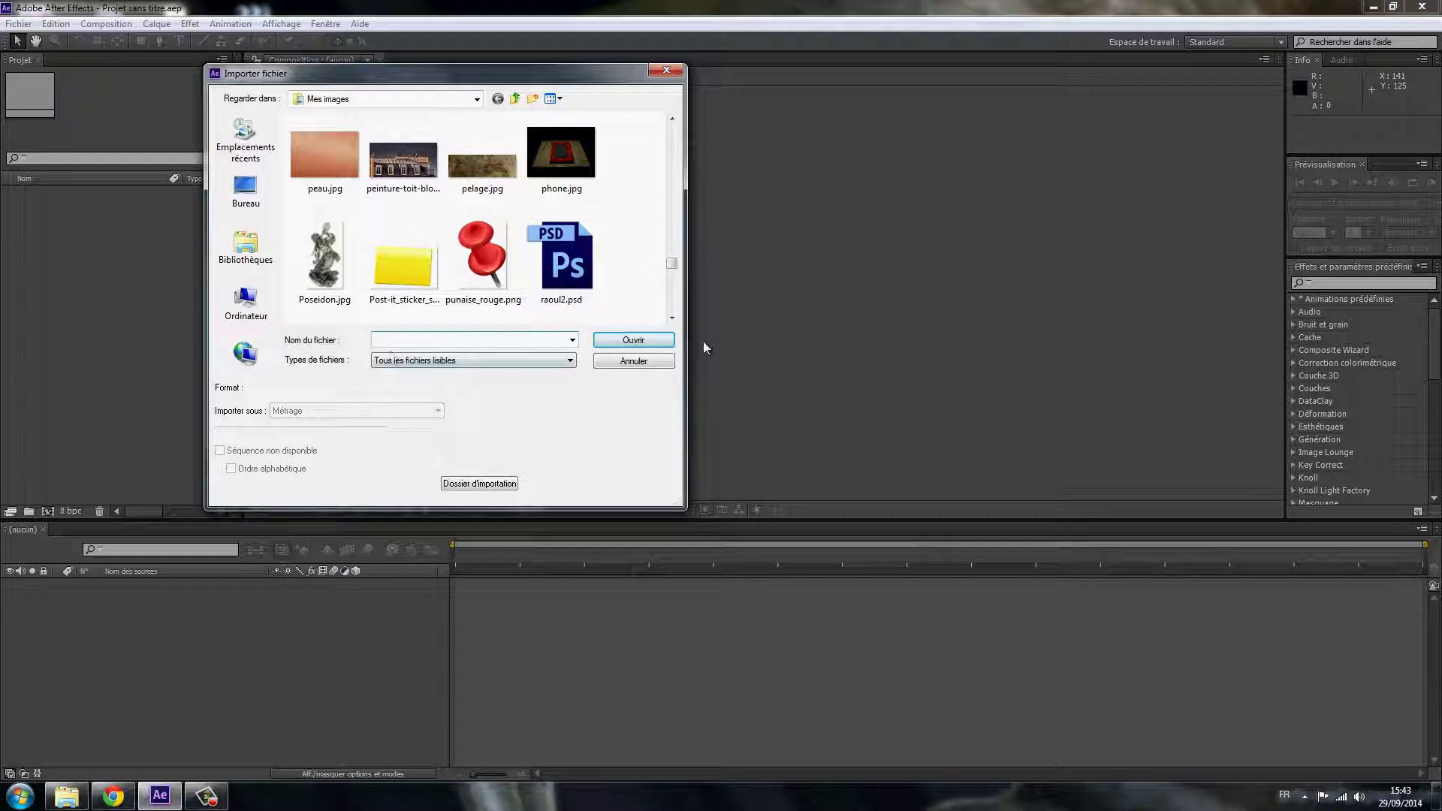
{"action": "left_click", "coordinate": [561, 266]}
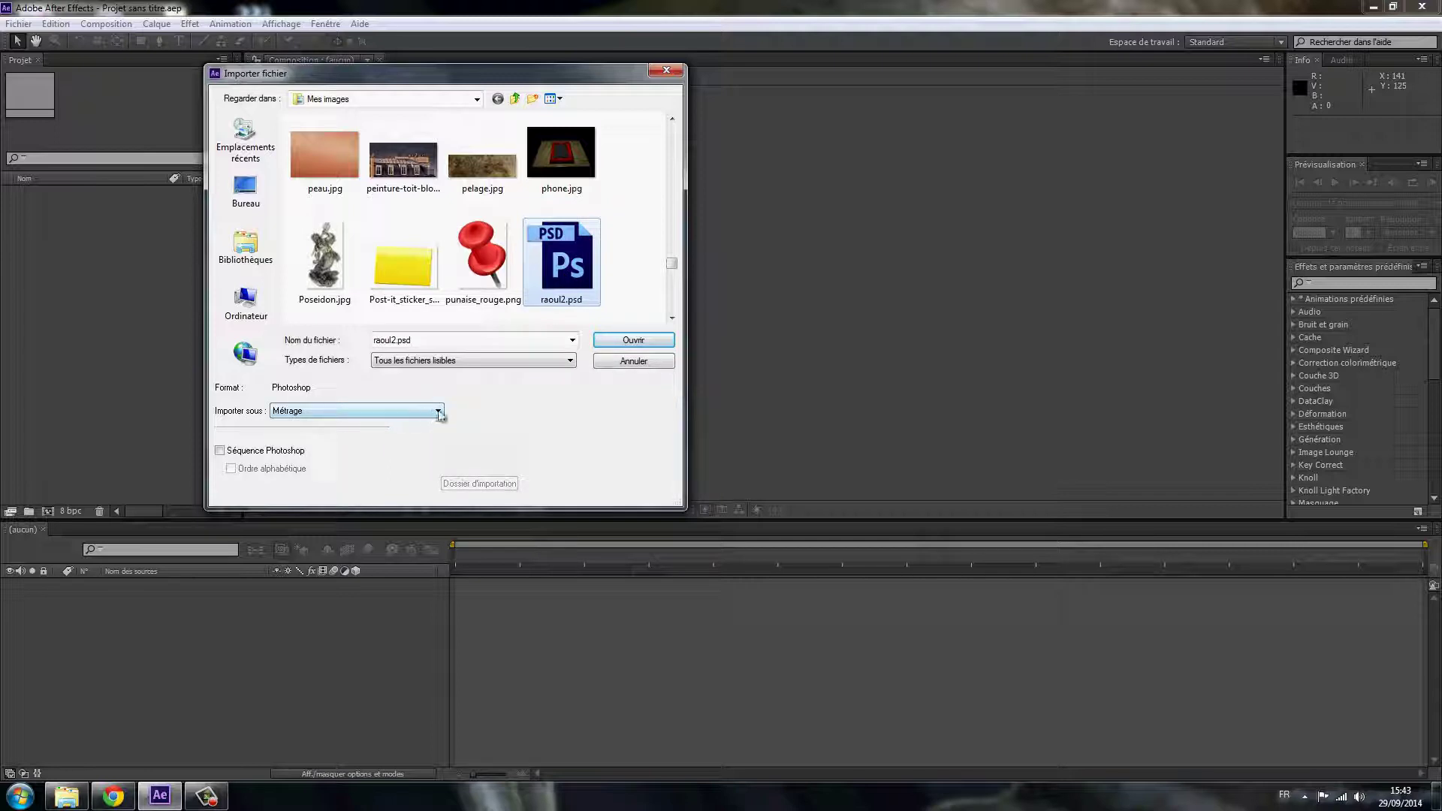
- Import raoul2.psd as Composition – Conserver les tailles de calque
{"action": "left_click", "coordinate": [439, 412]}
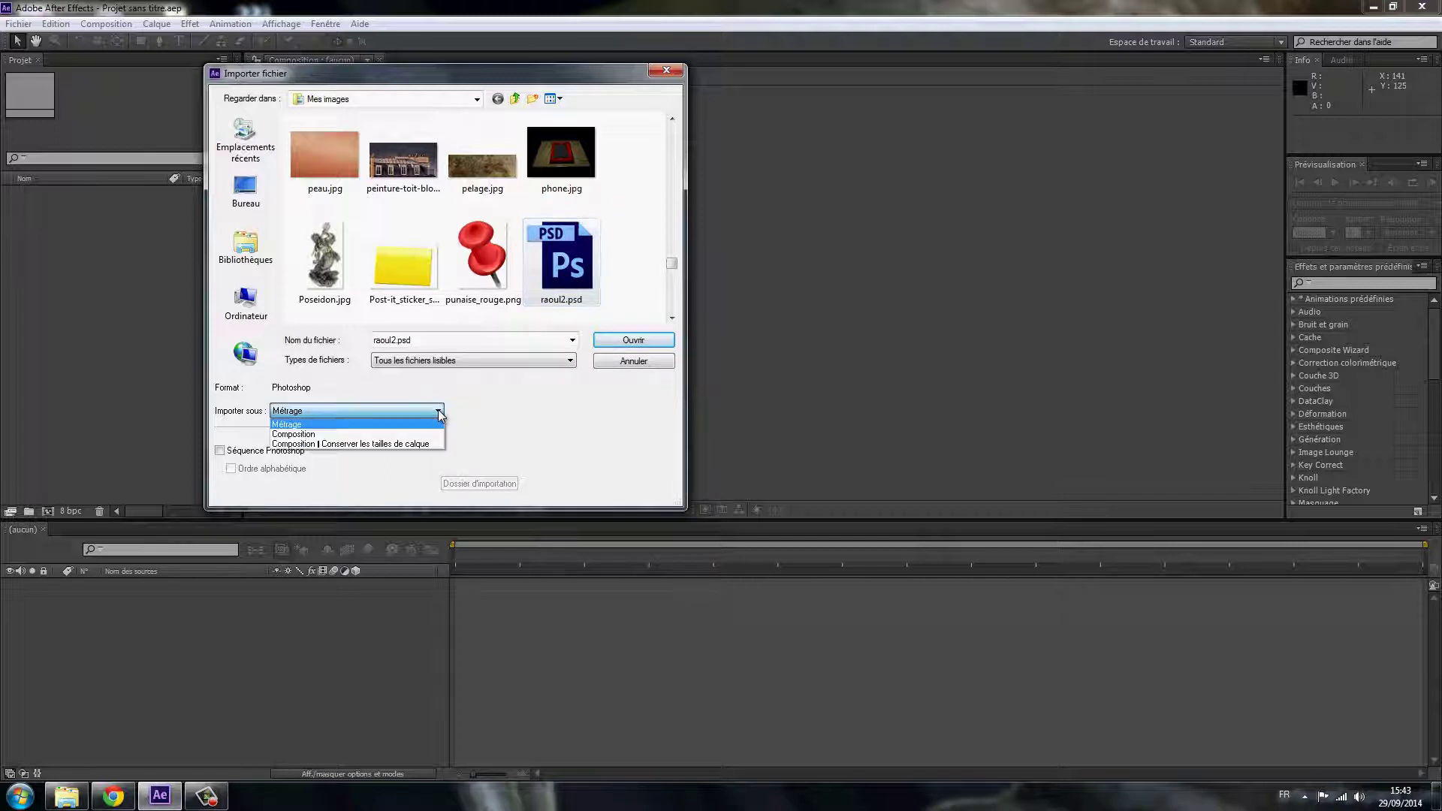
{"action": "left_click", "coordinate": [304, 445]}
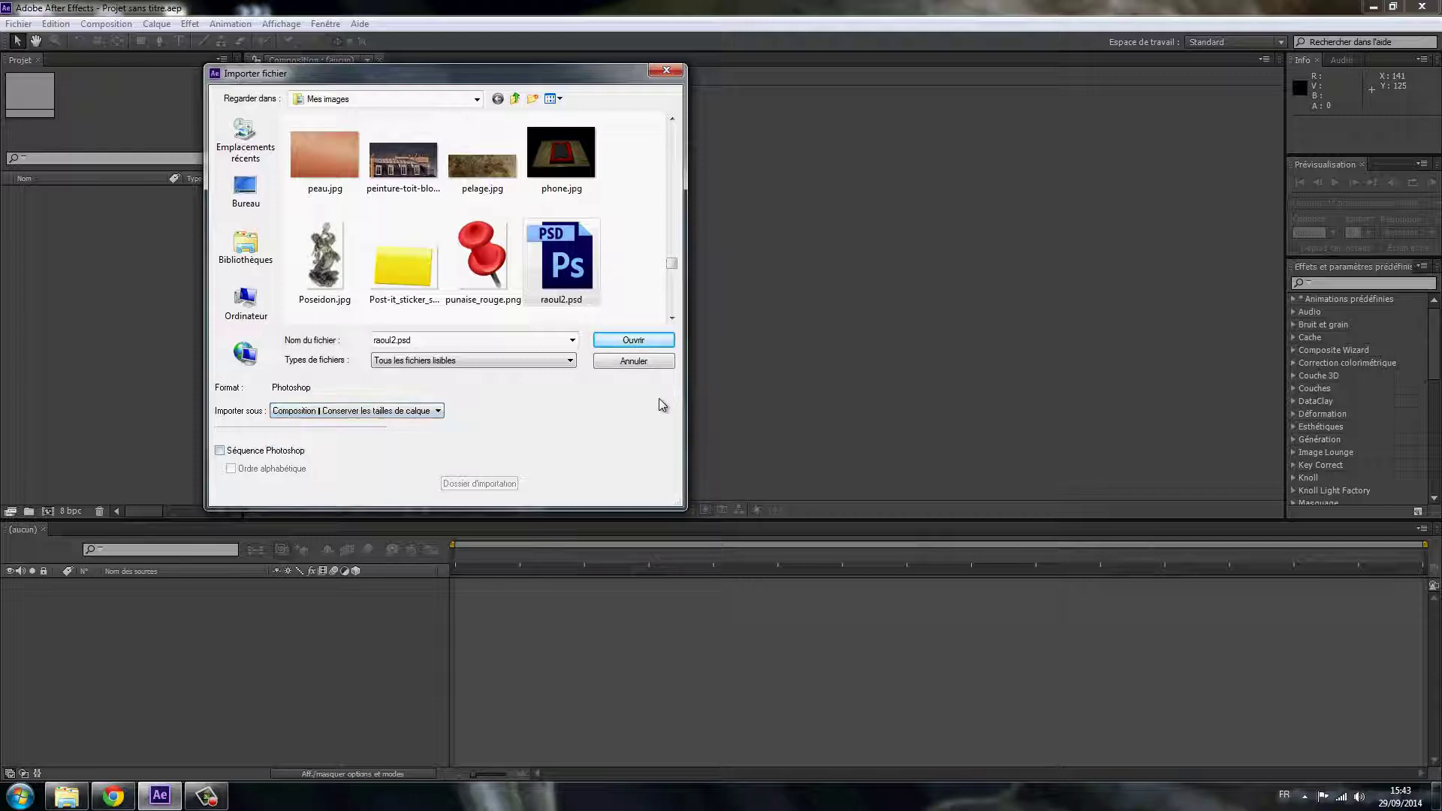
{"action": "left_click", "coordinate": [624, 341]}
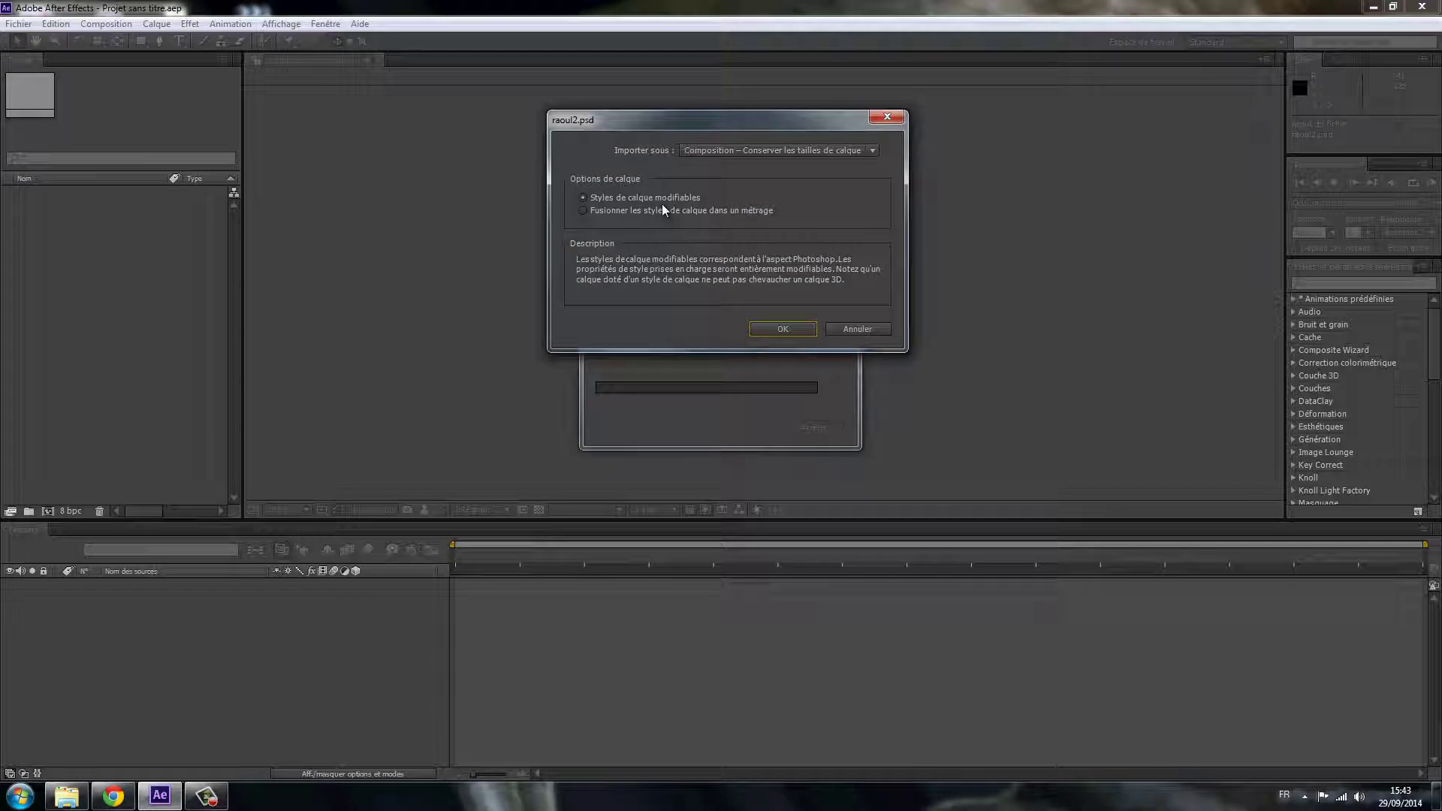
- Keep the import type and Styles de calque modifiables in the raoul2.psd options and confirm
{"action": "left_click", "coordinate": [872, 150]}
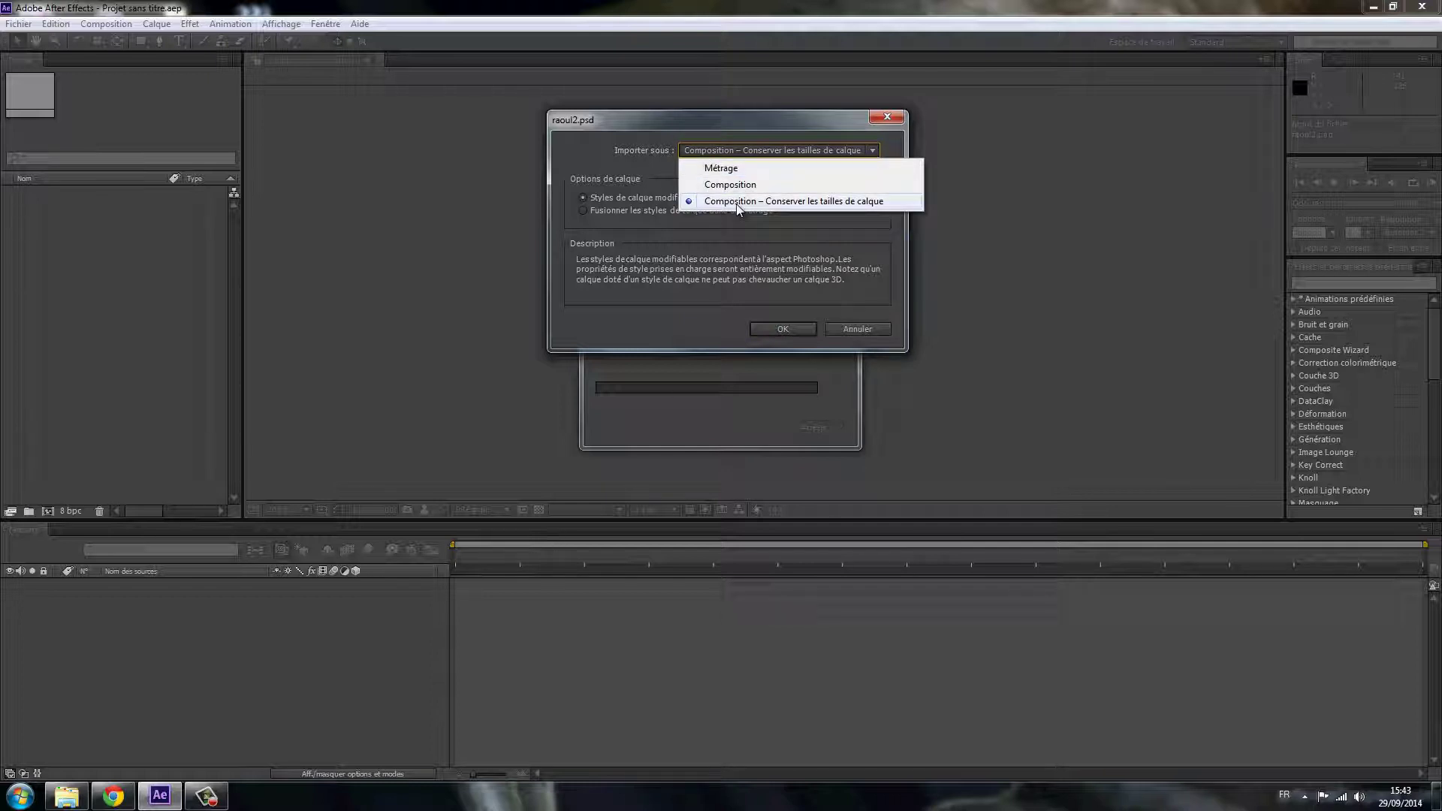
{"action": "left_click", "coordinate": [777, 242]}
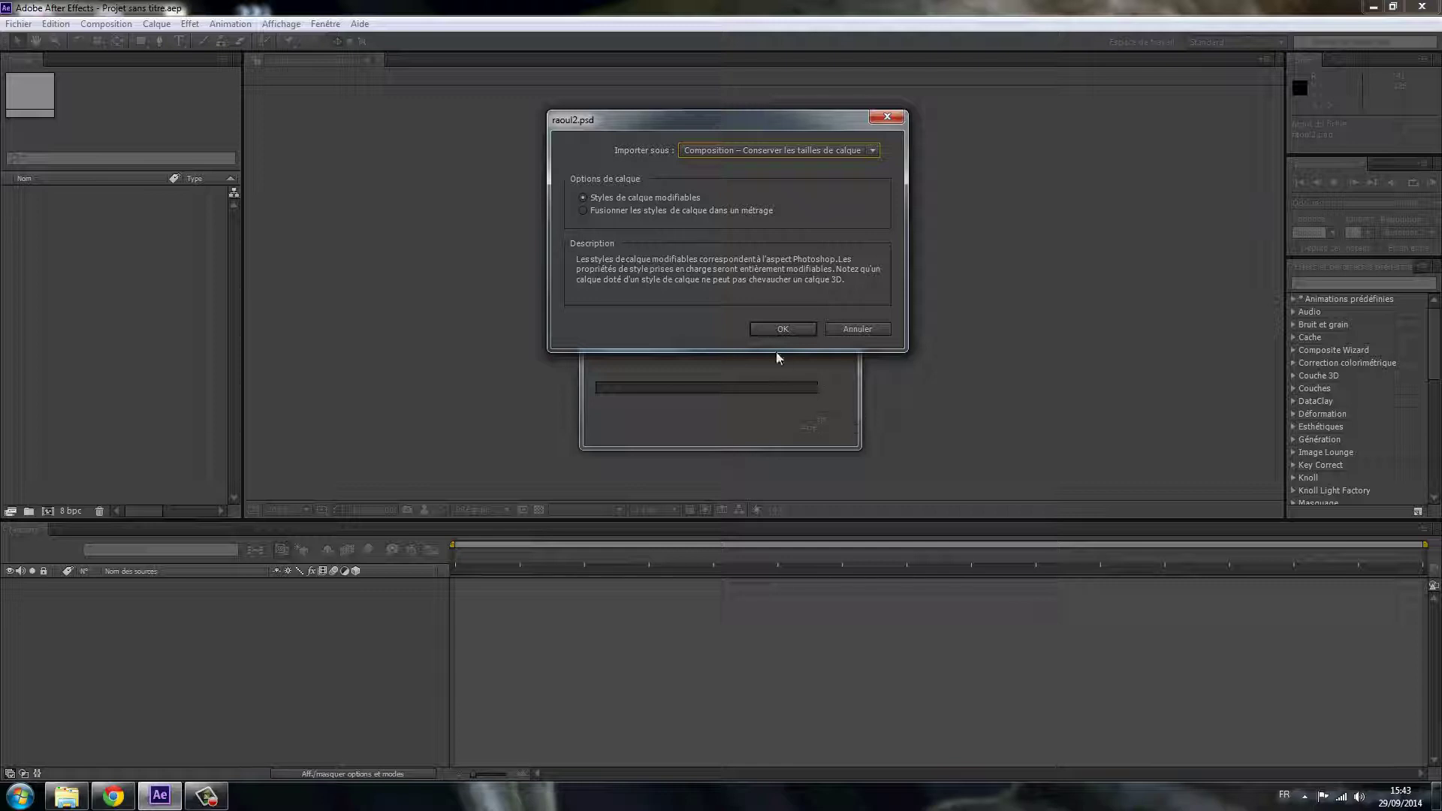
{"action": "left_click", "coordinate": [782, 333]}
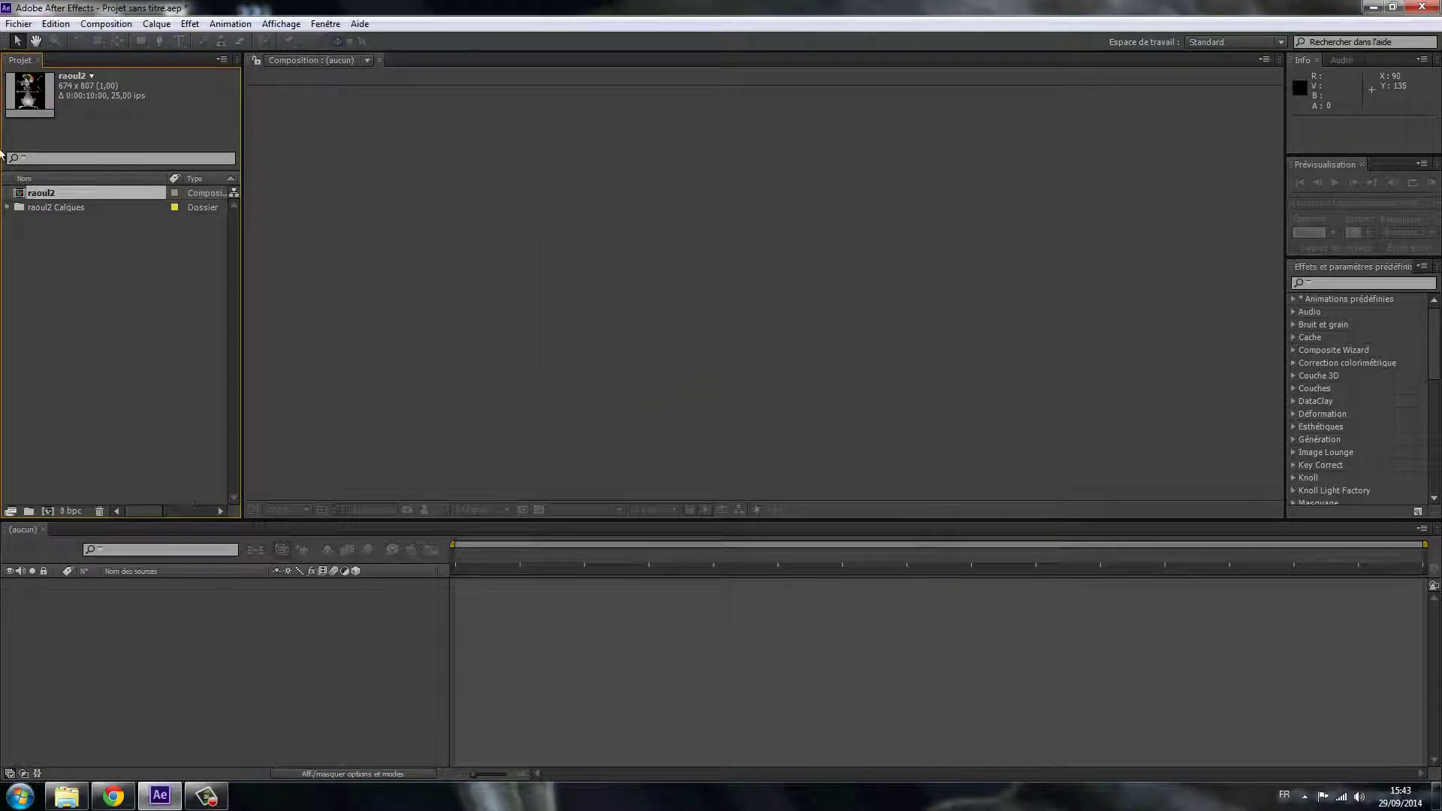
- Open the raoul2 composition and set the viewer magnification to Ajuster jusqu'à 100 %
{"action": "left_click", "coordinate": [8, 207]}
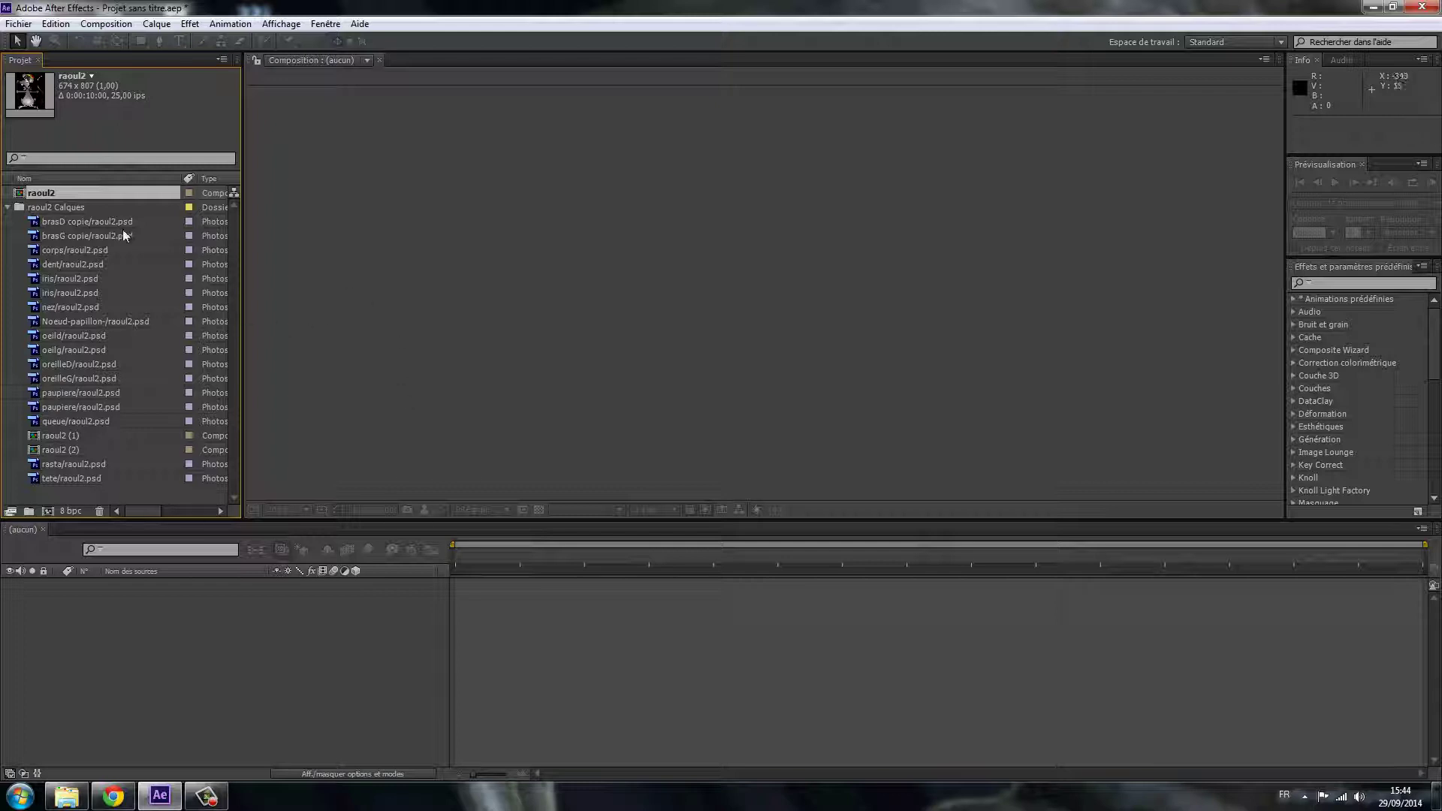
{"action": "left_click", "coordinate": [8, 207]}
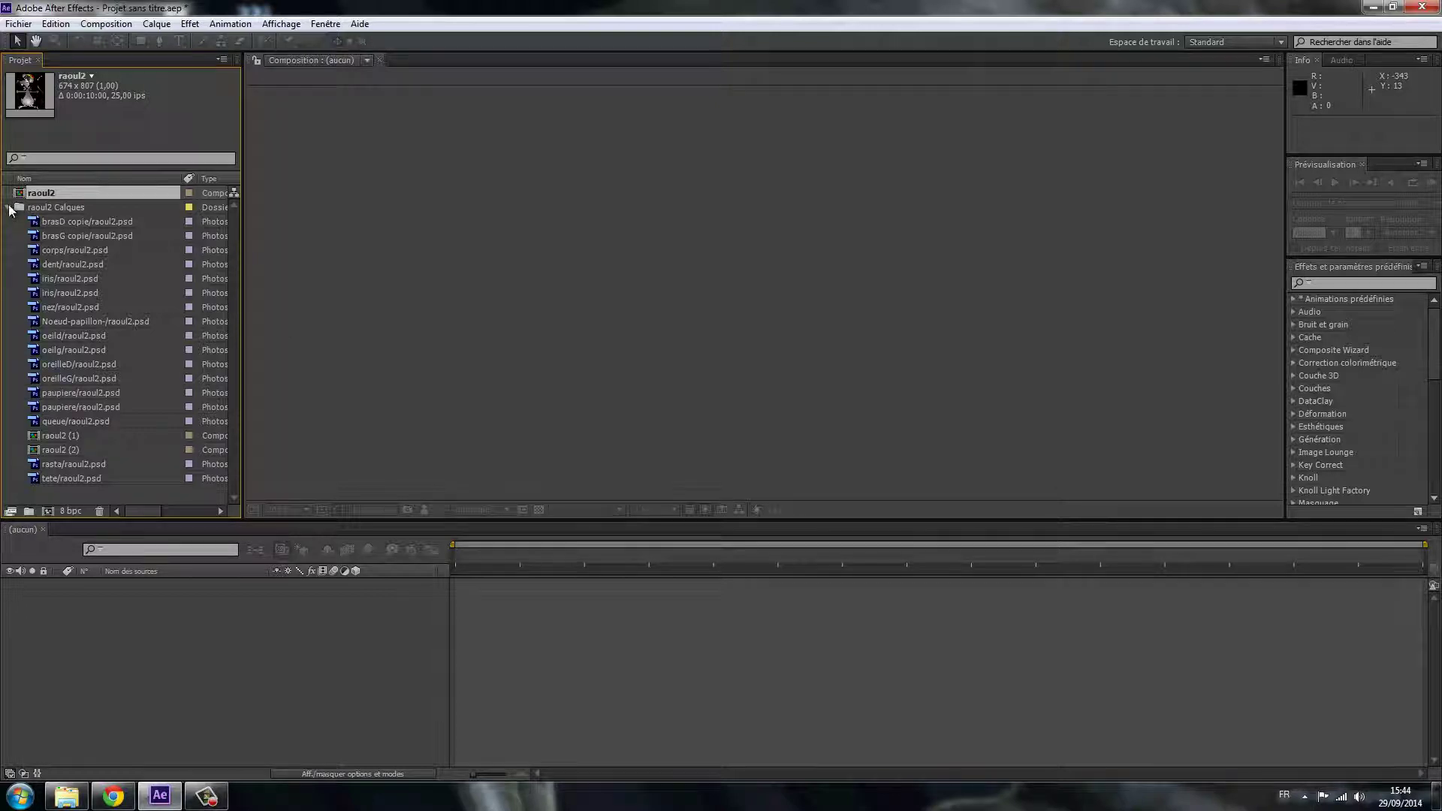
{"action": "double_click", "coordinate": [52, 190]}
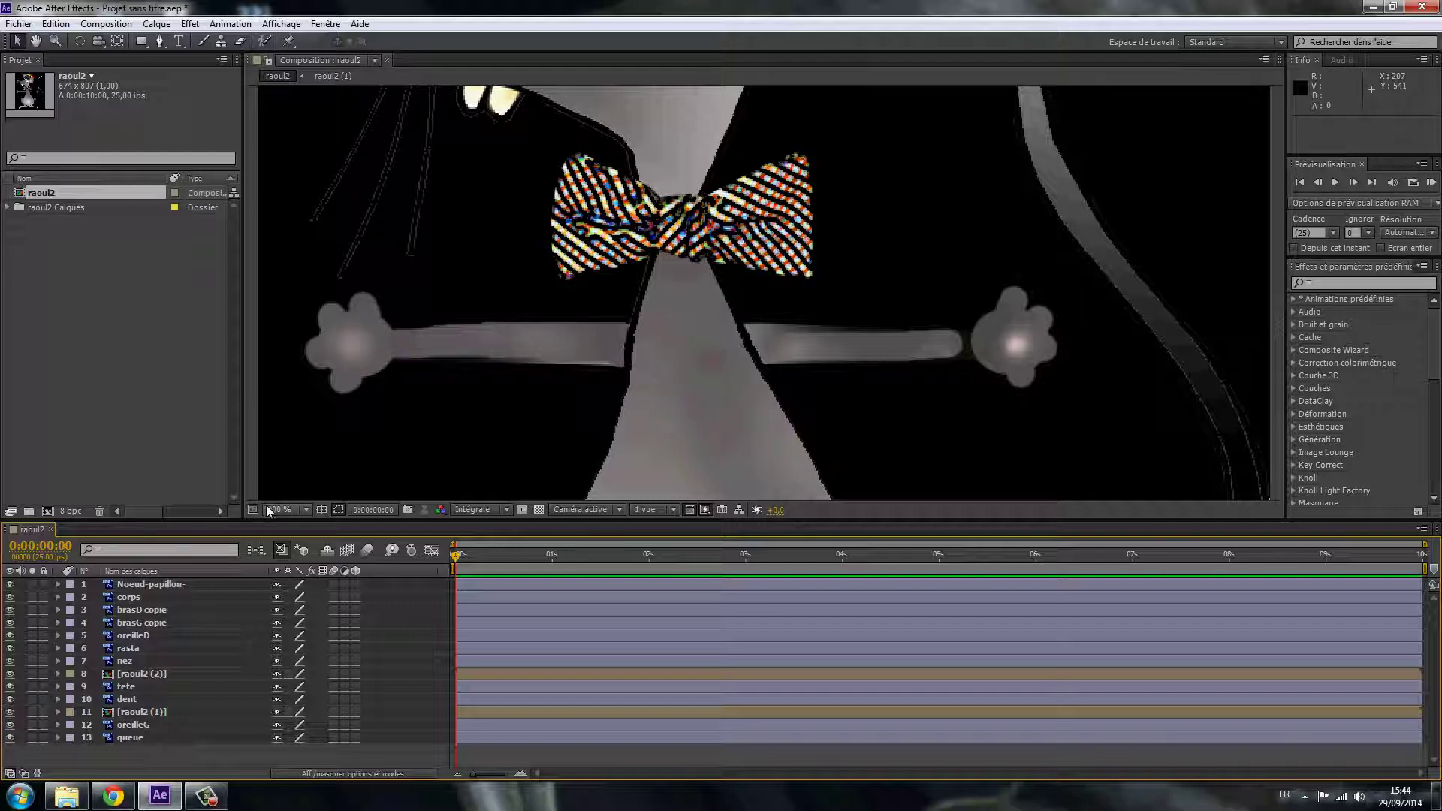
{"action": "left_click", "coordinate": [133, 585]}
{"action": "left_click", "coordinate": [305, 509]}
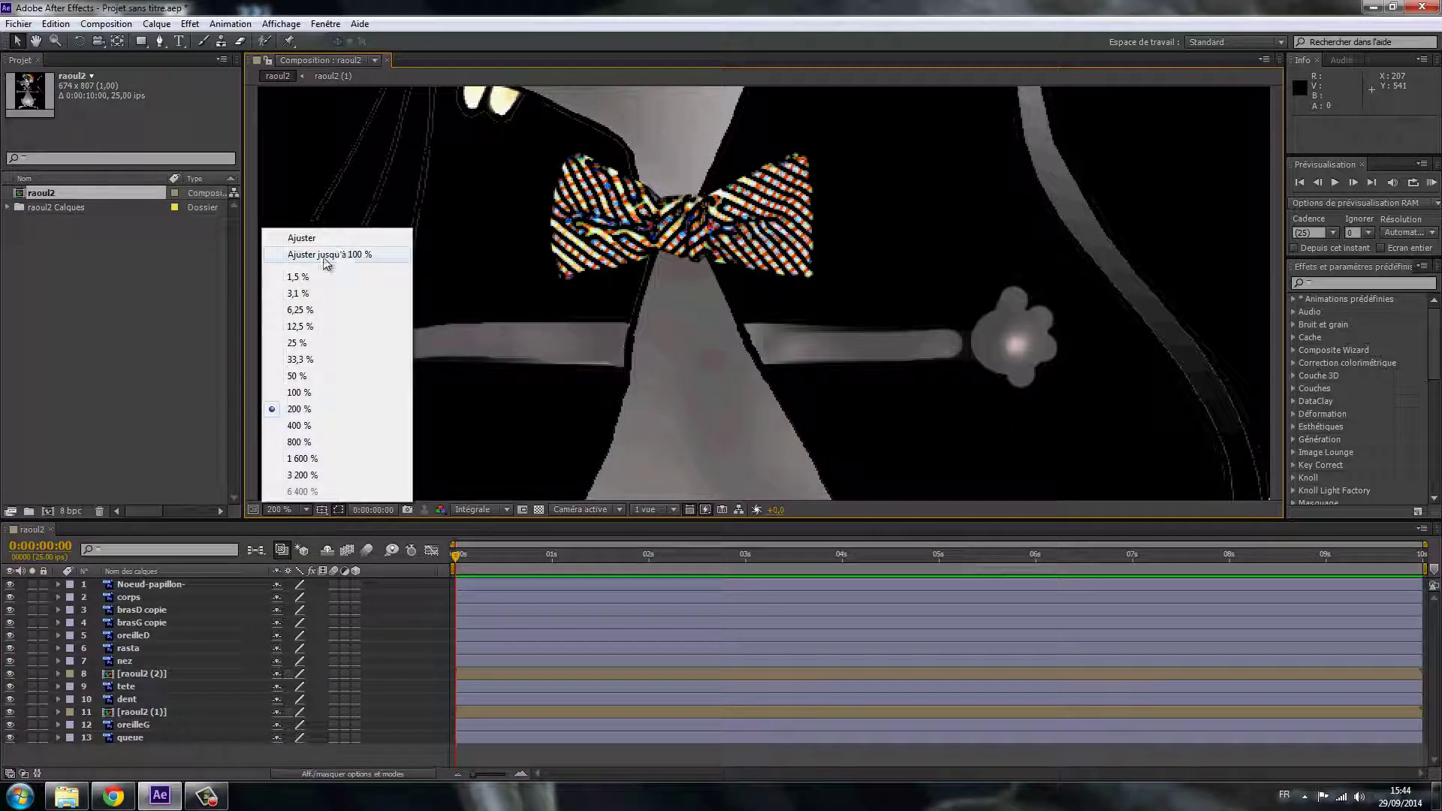
{"action": "left_click", "coordinate": [341, 255]}
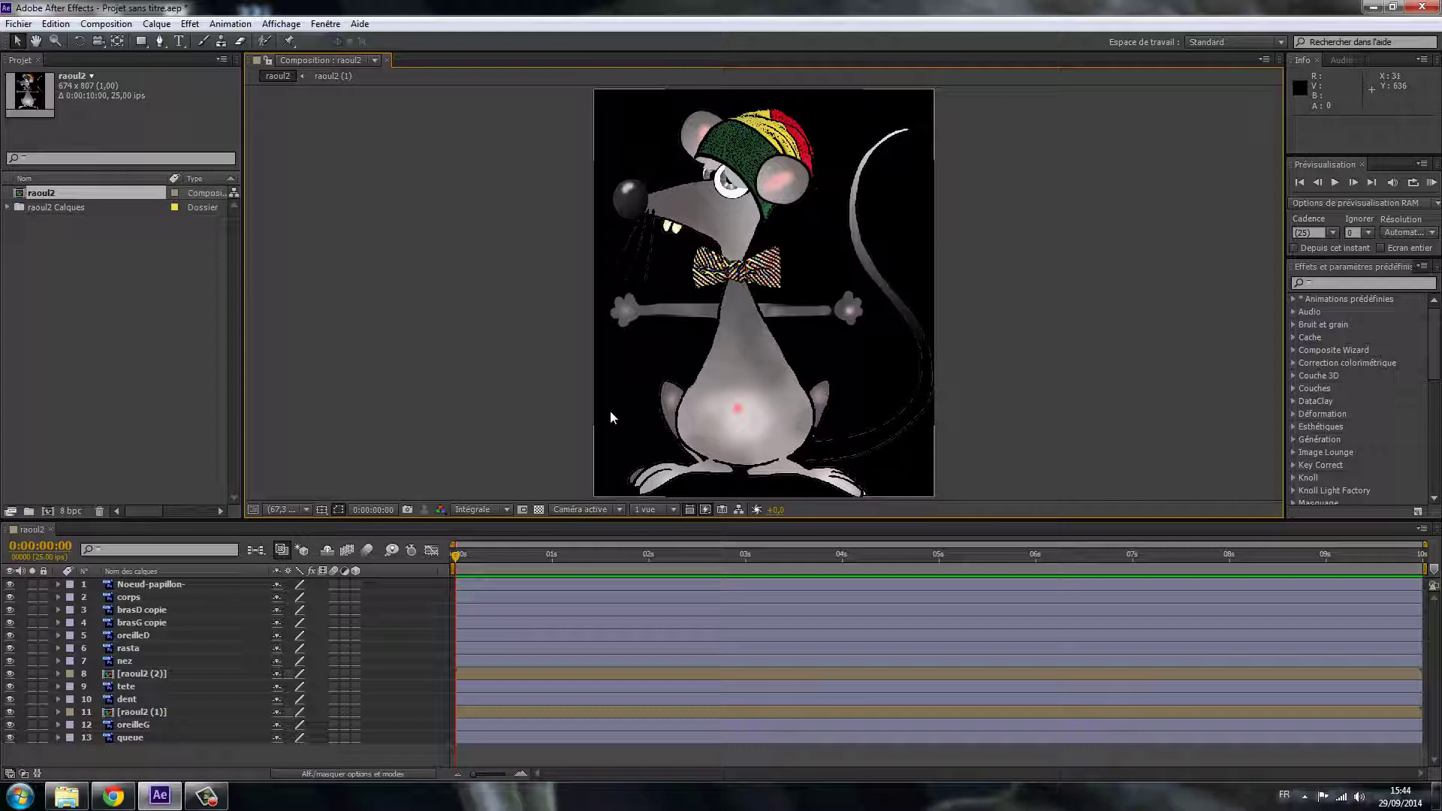
- Change the raoul2 composition background to light pink Rouge clair, then scrub the timeline
{"action": "left_click", "coordinate": [104, 27]}
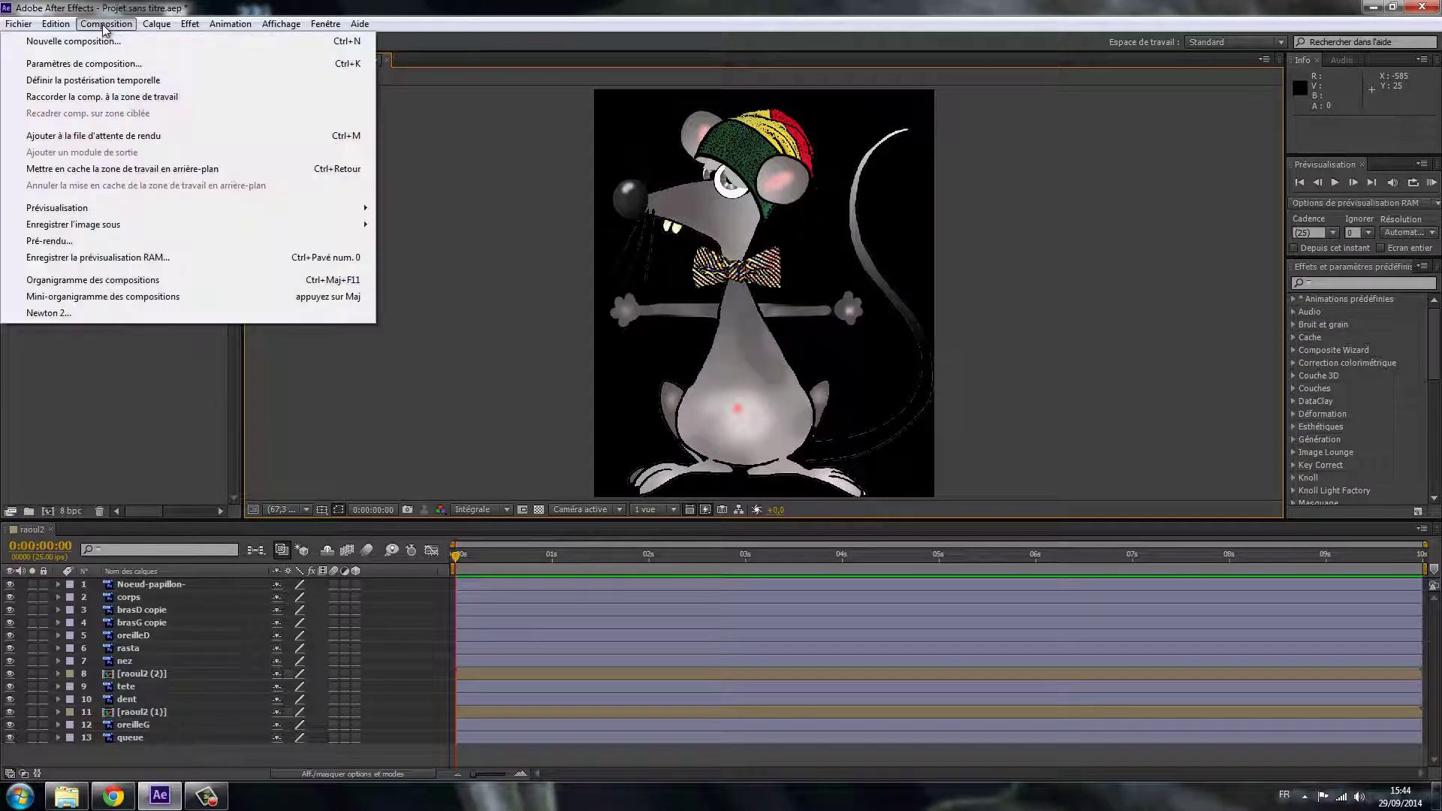
{"action": "left_click", "coordinate": [37, 64]}
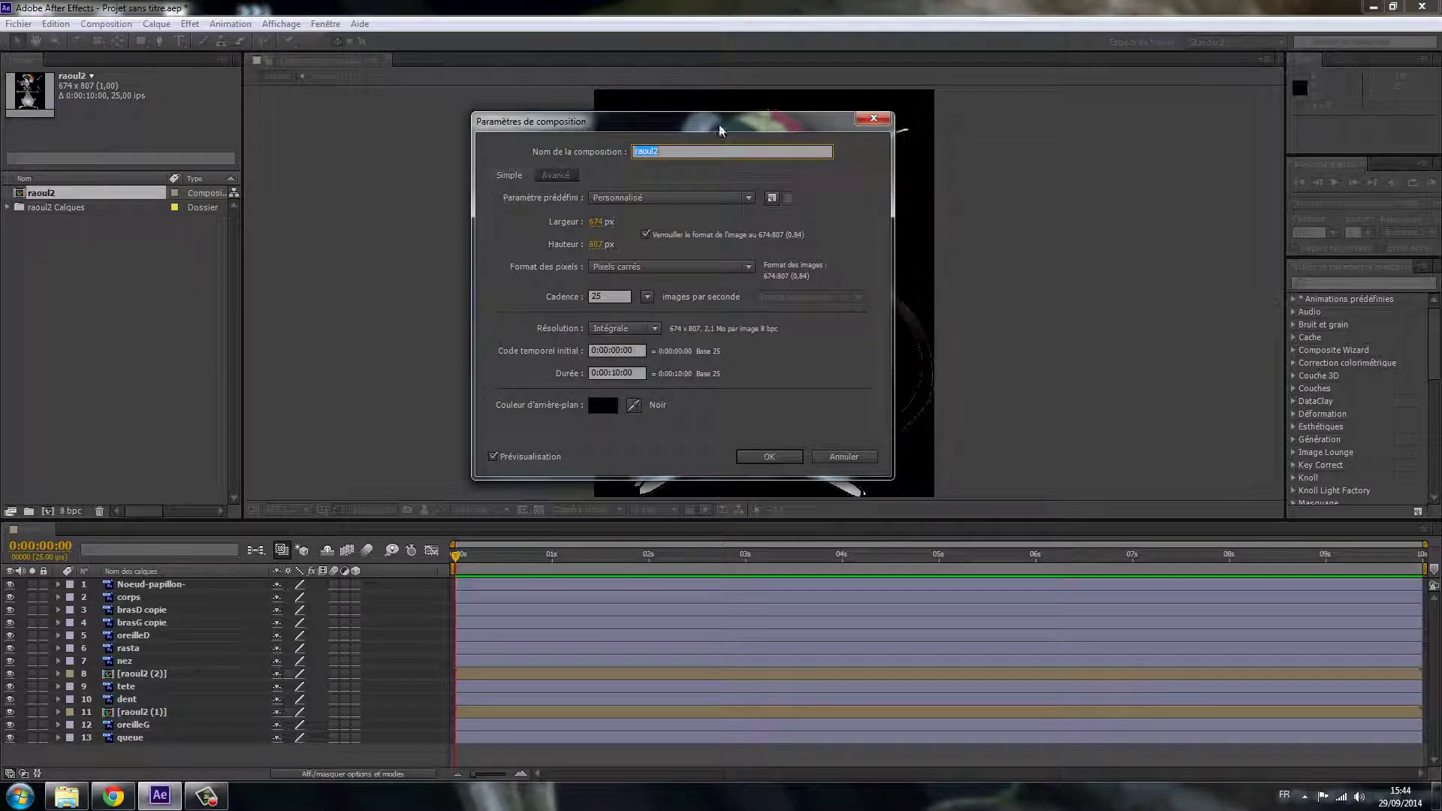
{"action": "mouse_move", "coordinate": [706, 124]}
{"action": "left_mouse_down"}
{"action": "mouse_move", "coordinate": [1379, 187]}
{"action": "mouse_move", "coordinate": [1201, 147]}
{"action": "left_mouse_up"}
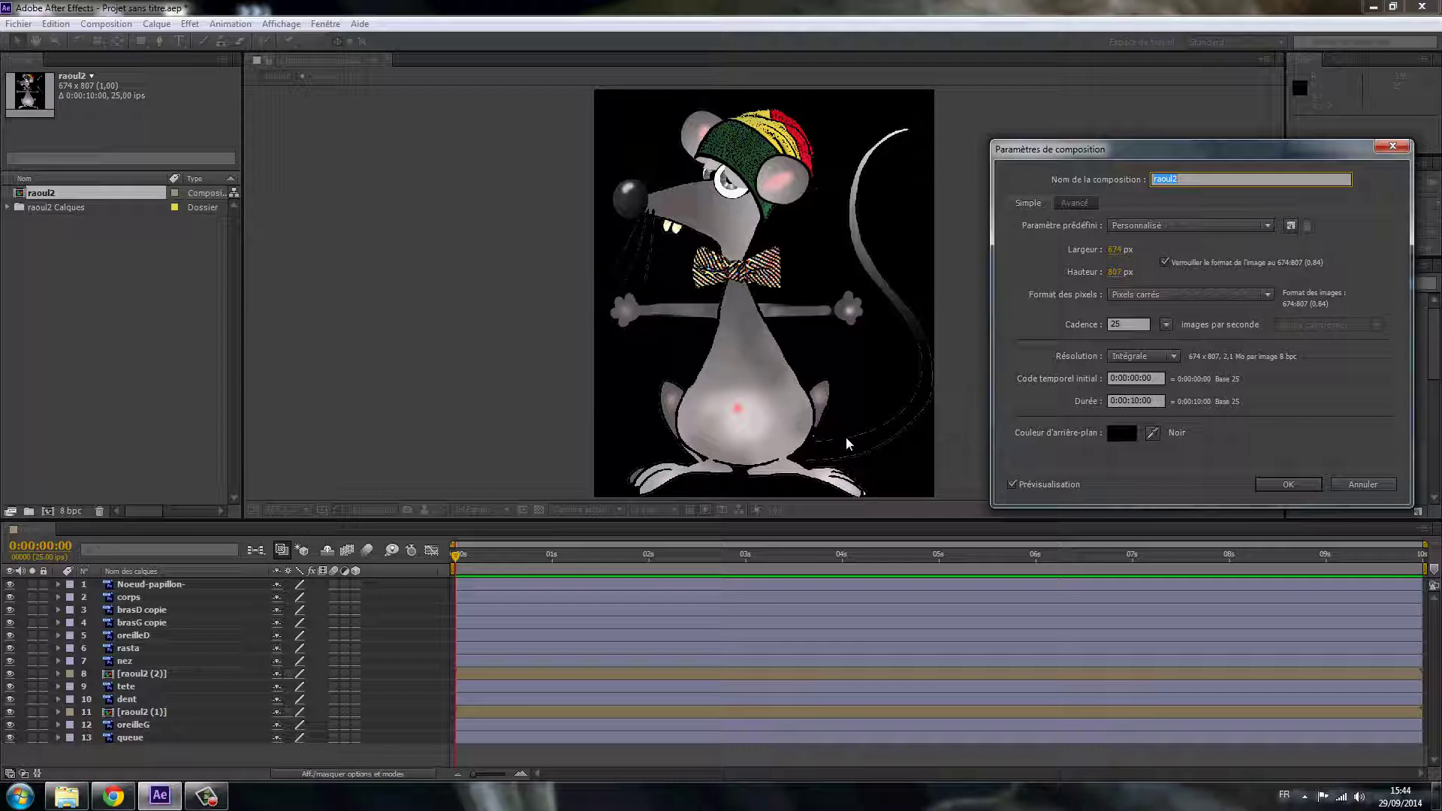
{"action": "left_click", "coordinate": [1122, 434]}
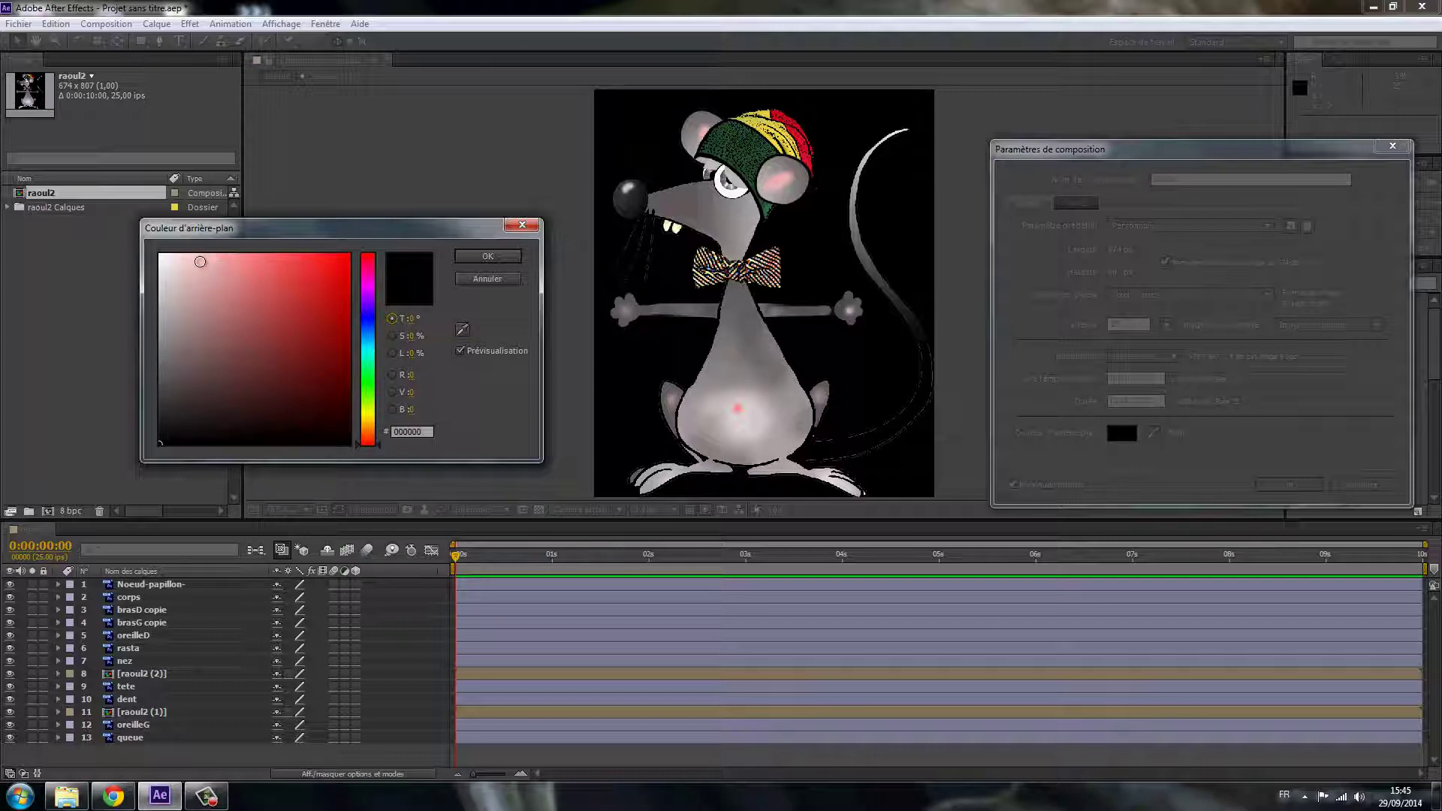
{"action": "left_click", "coordinate": [202, 260]}
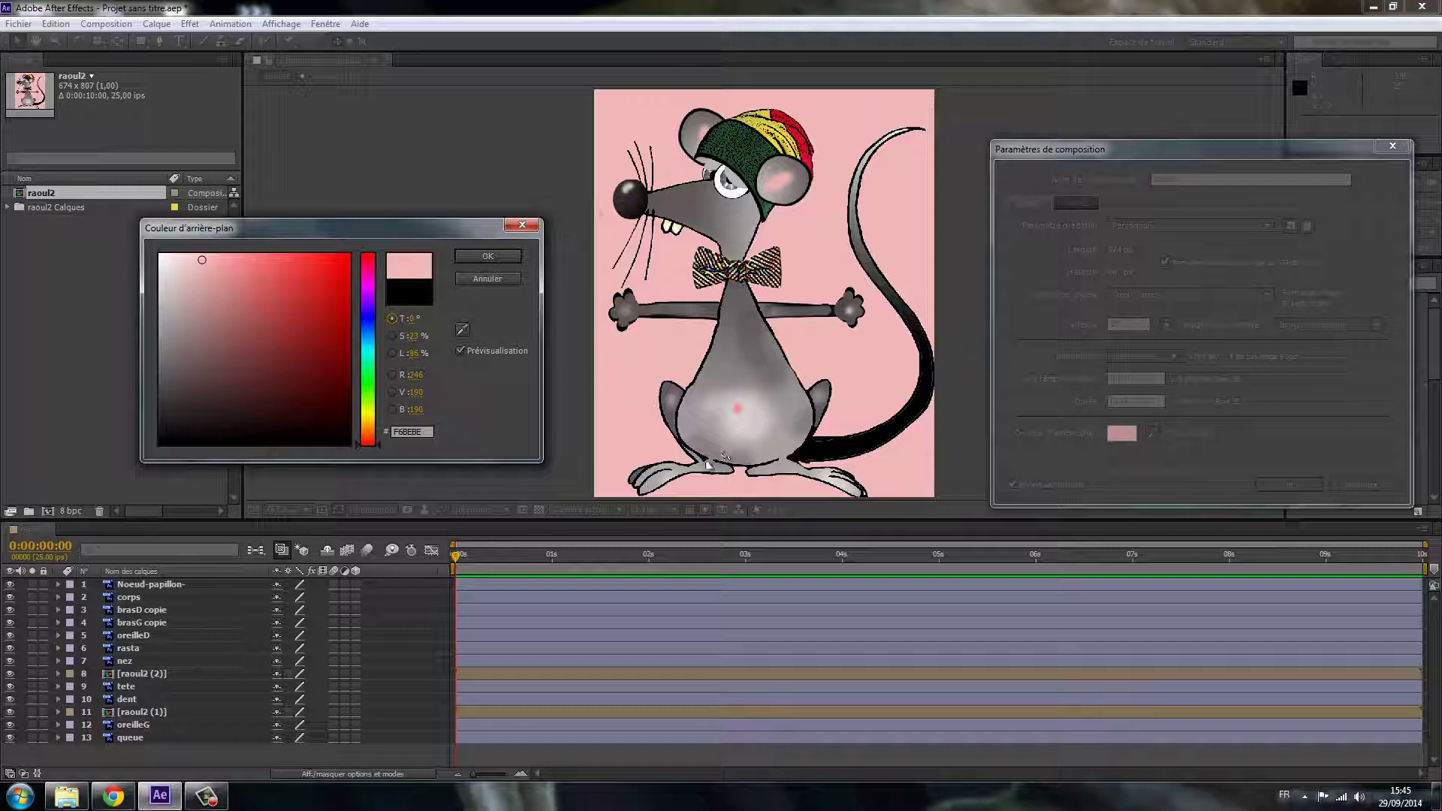
{"action": "left_click", "coordinate": [487, 256]}
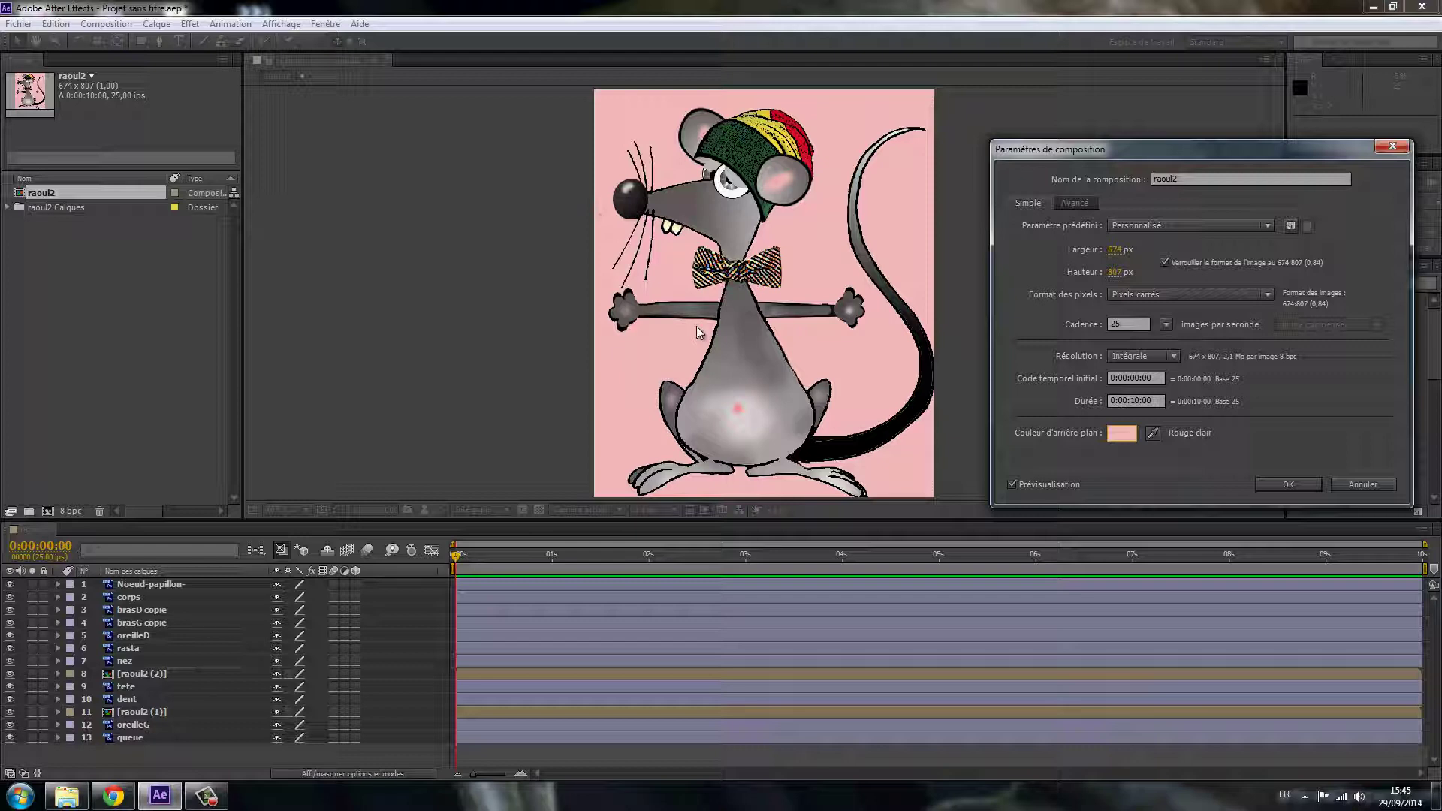
{"action": "left_click", "coordinate": [1301, 487]}
{"action": "left_click_drag", "start_coordinate": [455, 554], "coordinate": [1368, 556]}
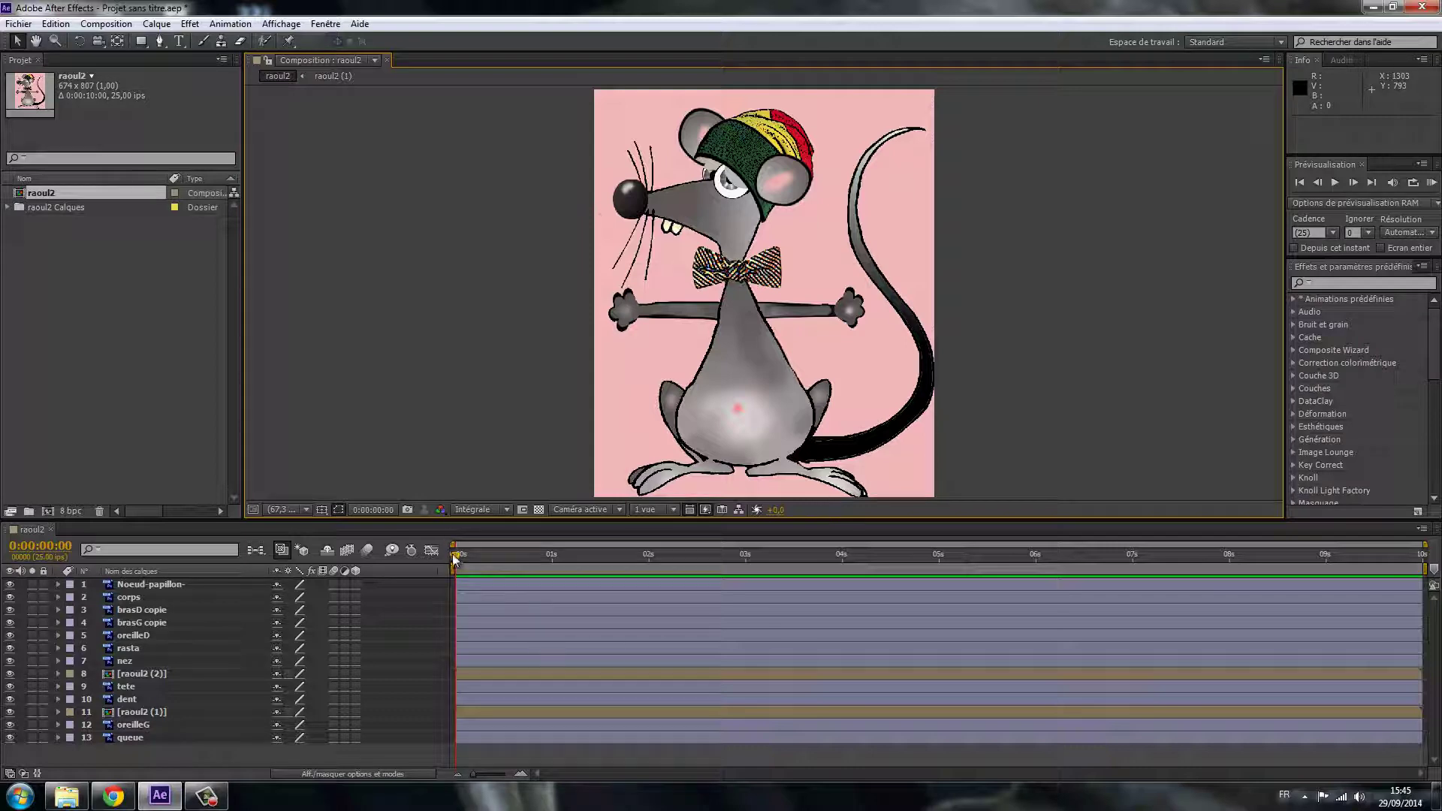
- Rewind to 0 s and identify the bow tie, body, arm, rasta hat and nose layers
{"action": "left_click_drag", "start_coordinate": [1369, 616], "coordinate": [452, 582]}
{"action": "left_click", "coordinate": [173, 584]}
{"action": "left_click", "coordinate": [124, 597]}
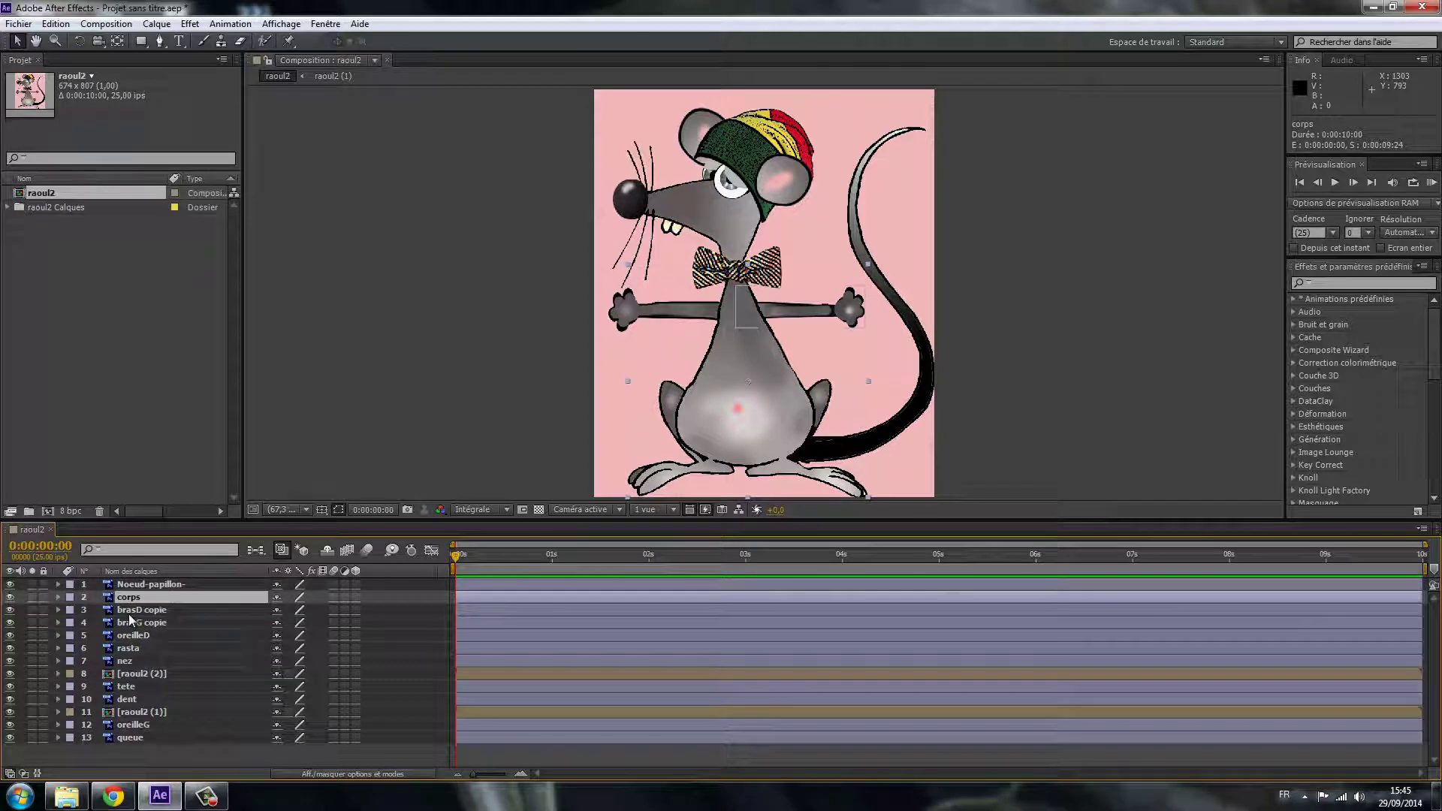
{"action": "left_click", "coordinate": [131, 609]}
{"action": "left_click", "coordinate": [136, 622], "text": "ctrl"}
{"action": "left_click", "coordinate": [138, 649]}
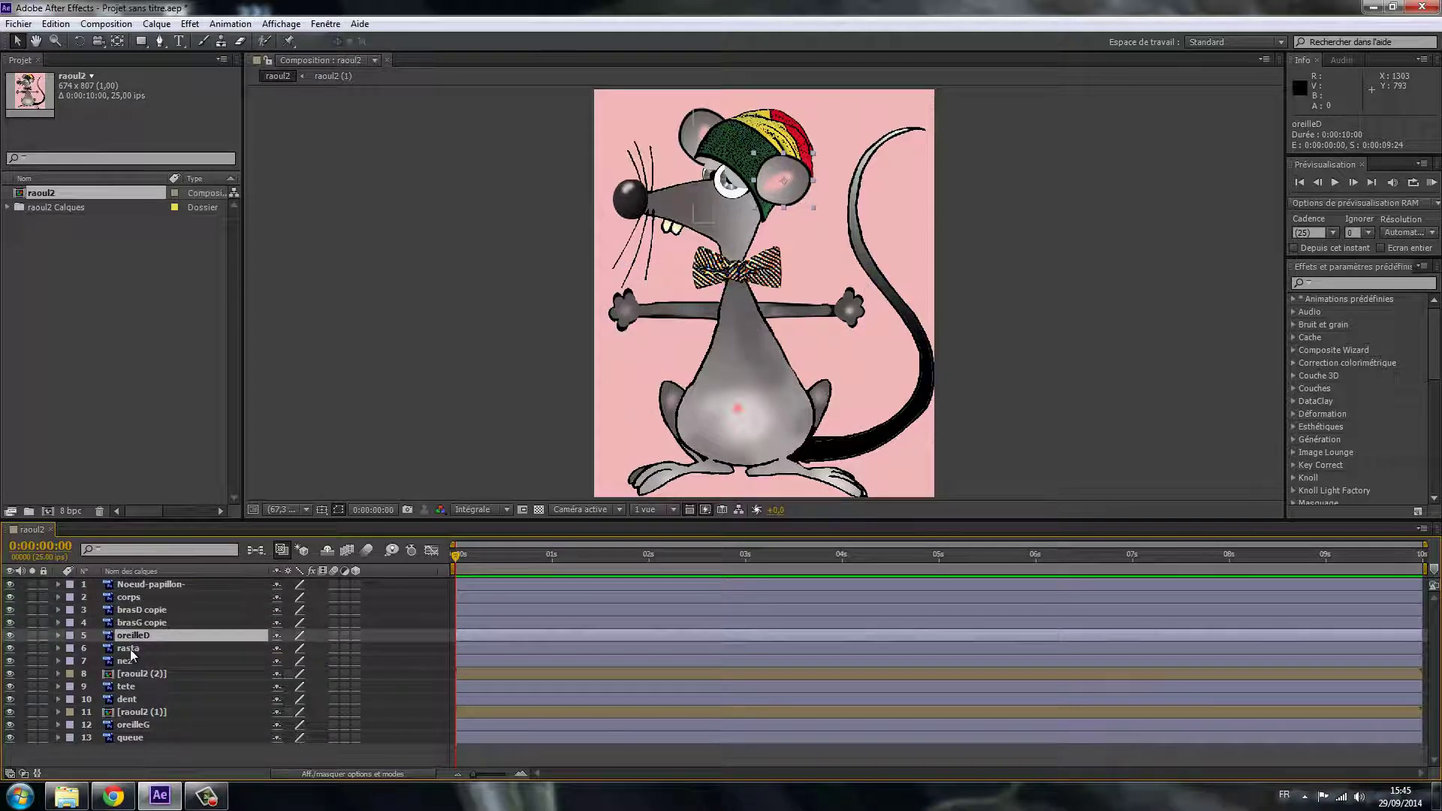
{"action": "left_click", "coordinate": [129, 661]}
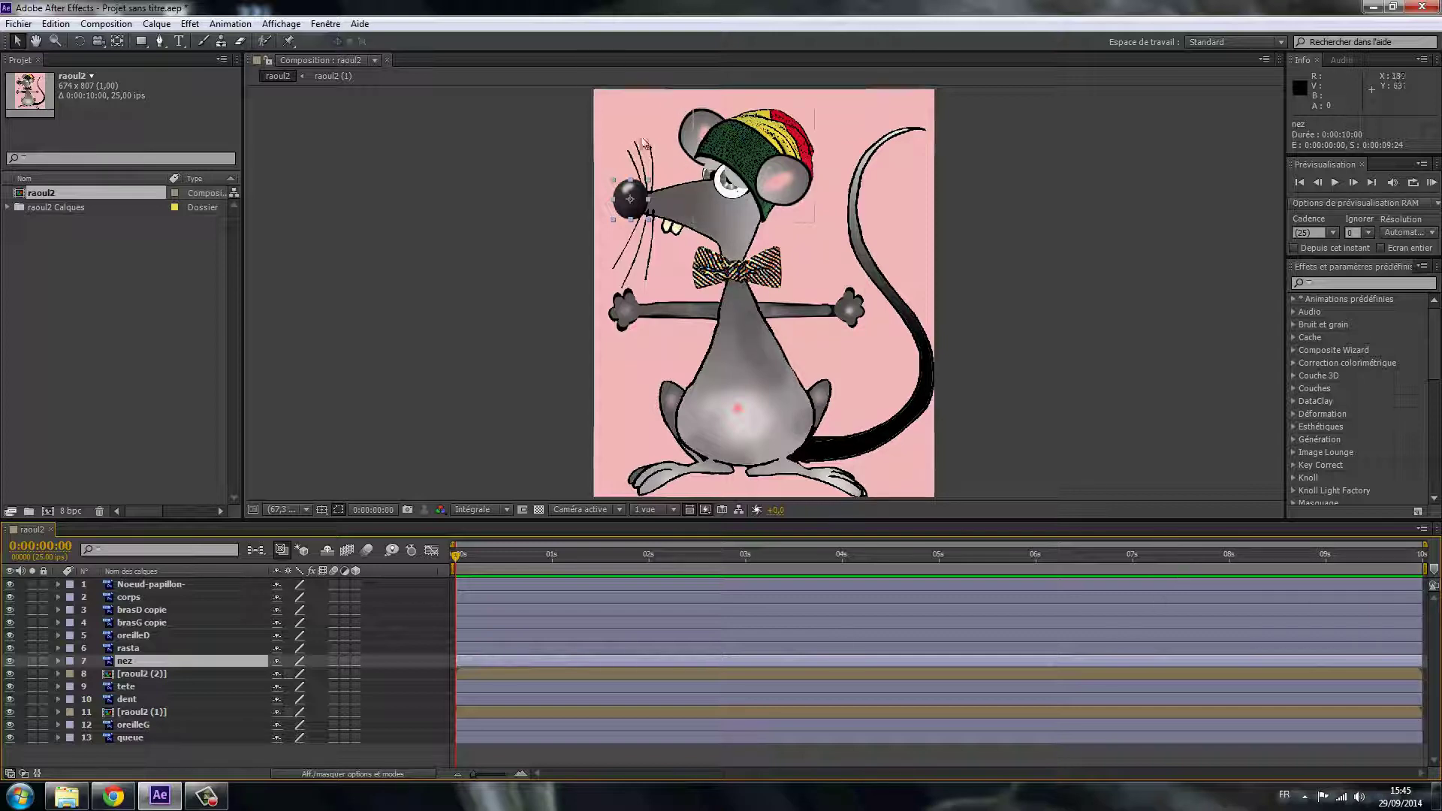
{"action": "left_click", "coordinate": [541, 236]}
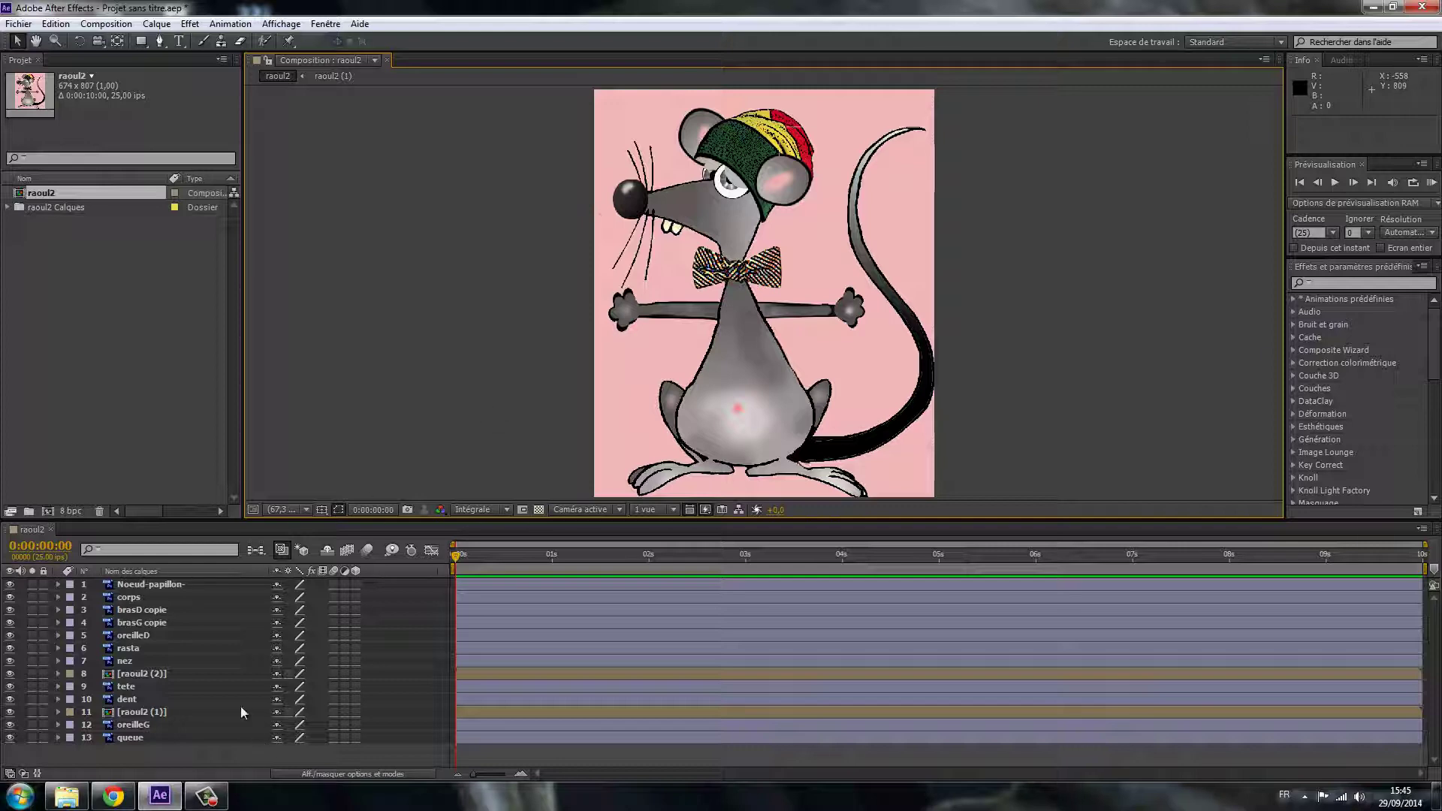
- Select tete, dent, both raoul2 eye layers, nez, oreilleG, oreilleD and rasta together
{"action": "left_click", "coordinate": [125, 689]}
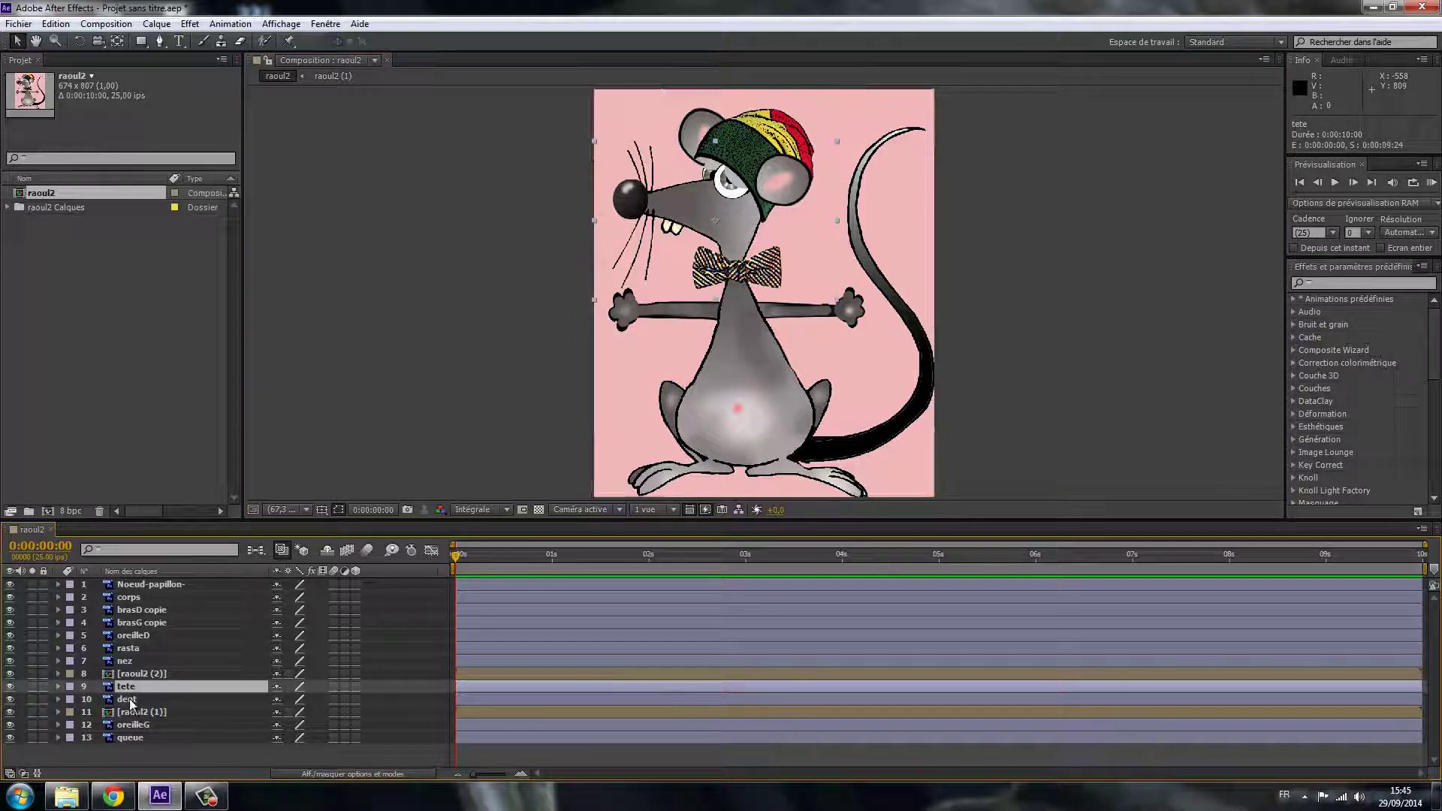
{"action": "left_click", "coordinate": [129, 700], "text": "shift"}
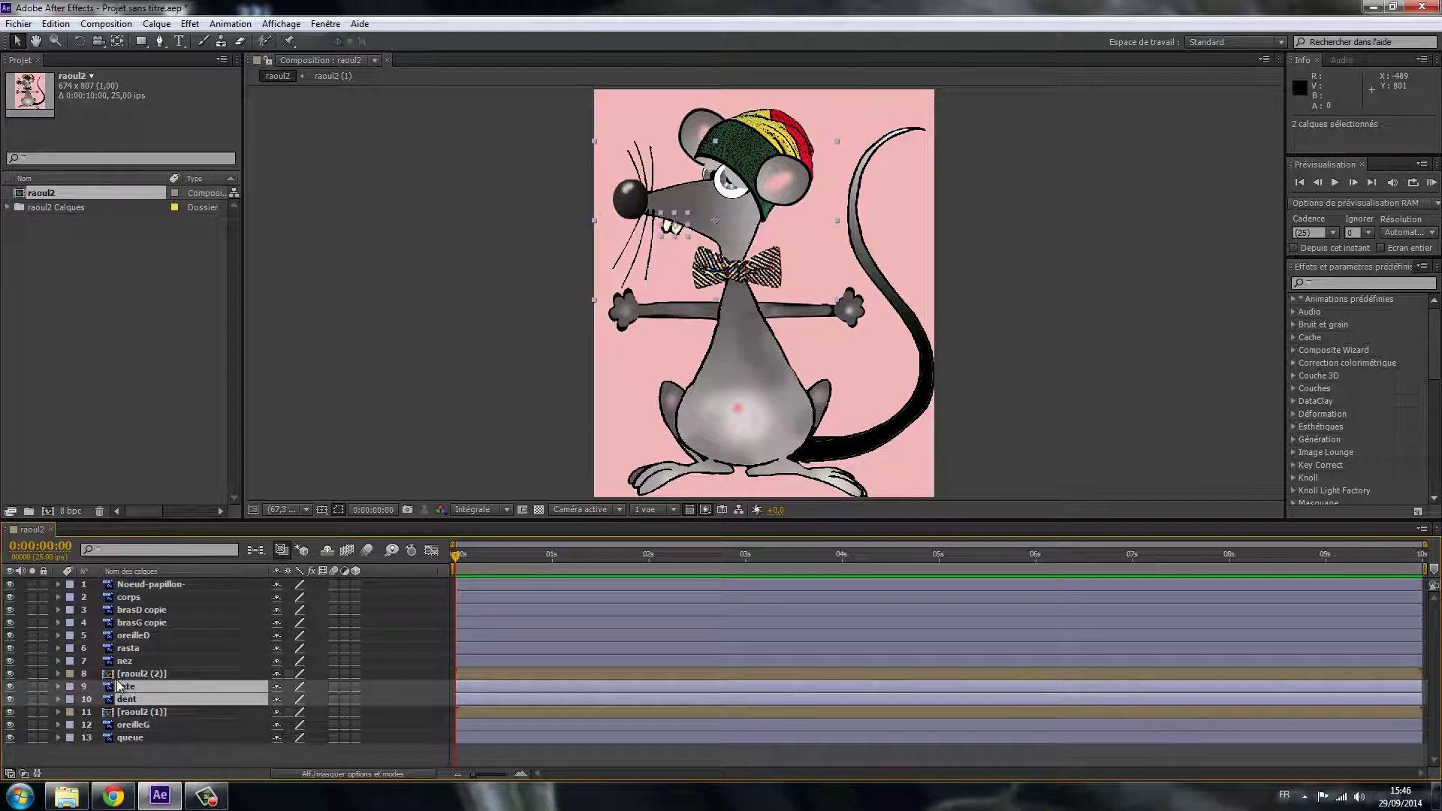
{"action": "left_click", "coordinate": [132, 675], "text": "shift"}
{"action": "left_click", "coordinate": [136, 713], "text": "shift"}
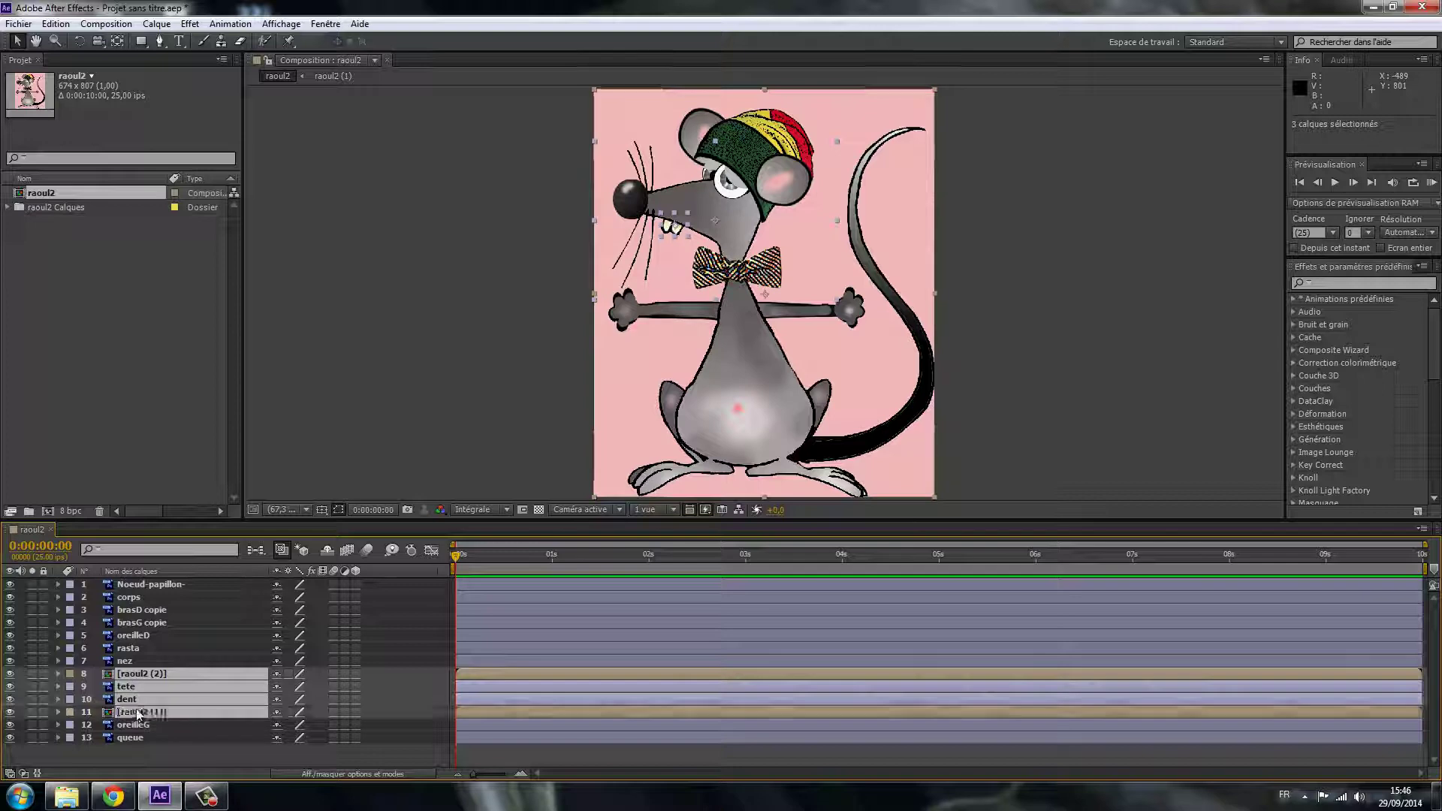
{"action": "left_click", "coordinate": [122, 662], "text": "shift"}
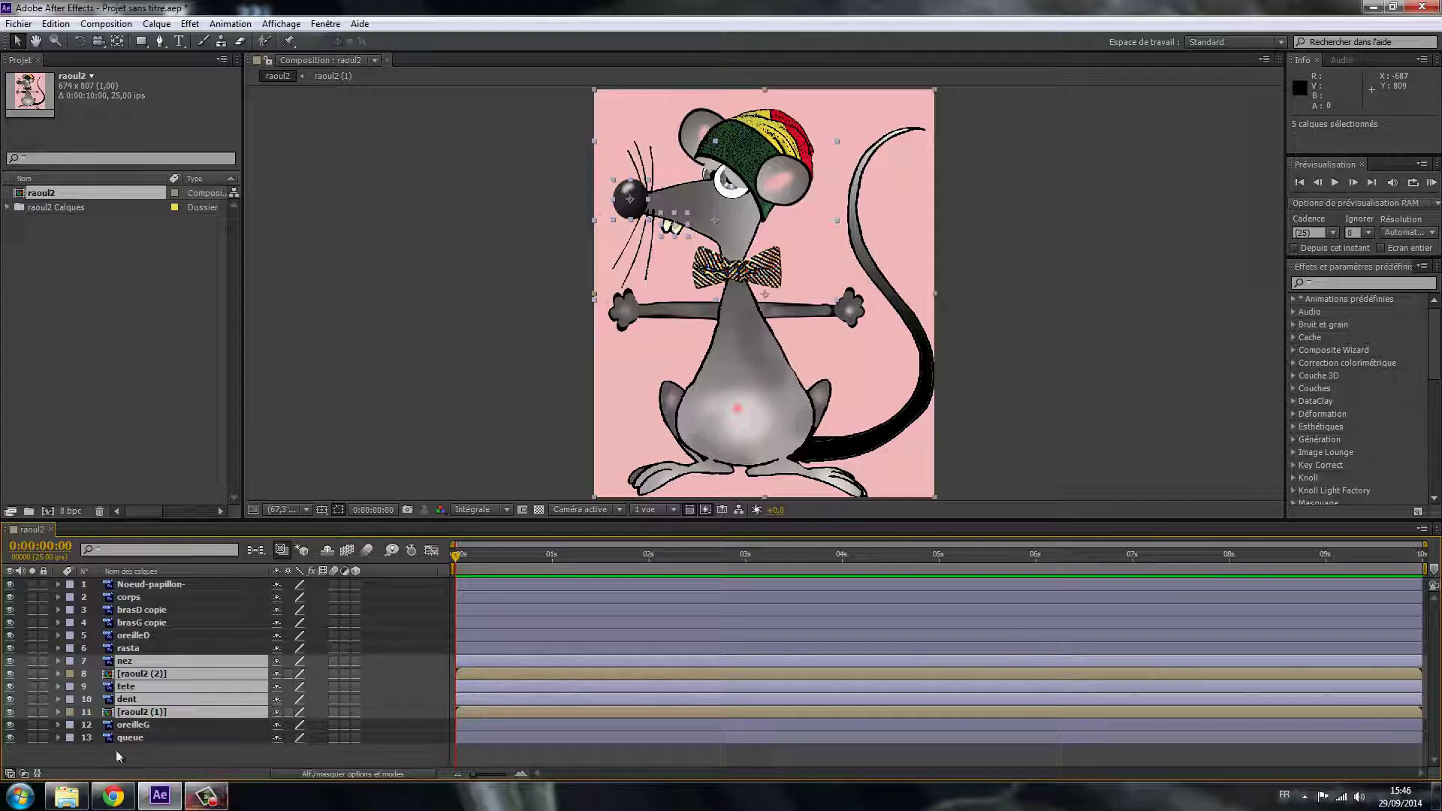
{"action": "left_click", "coordinate": [137, 726], "text": "shift"}
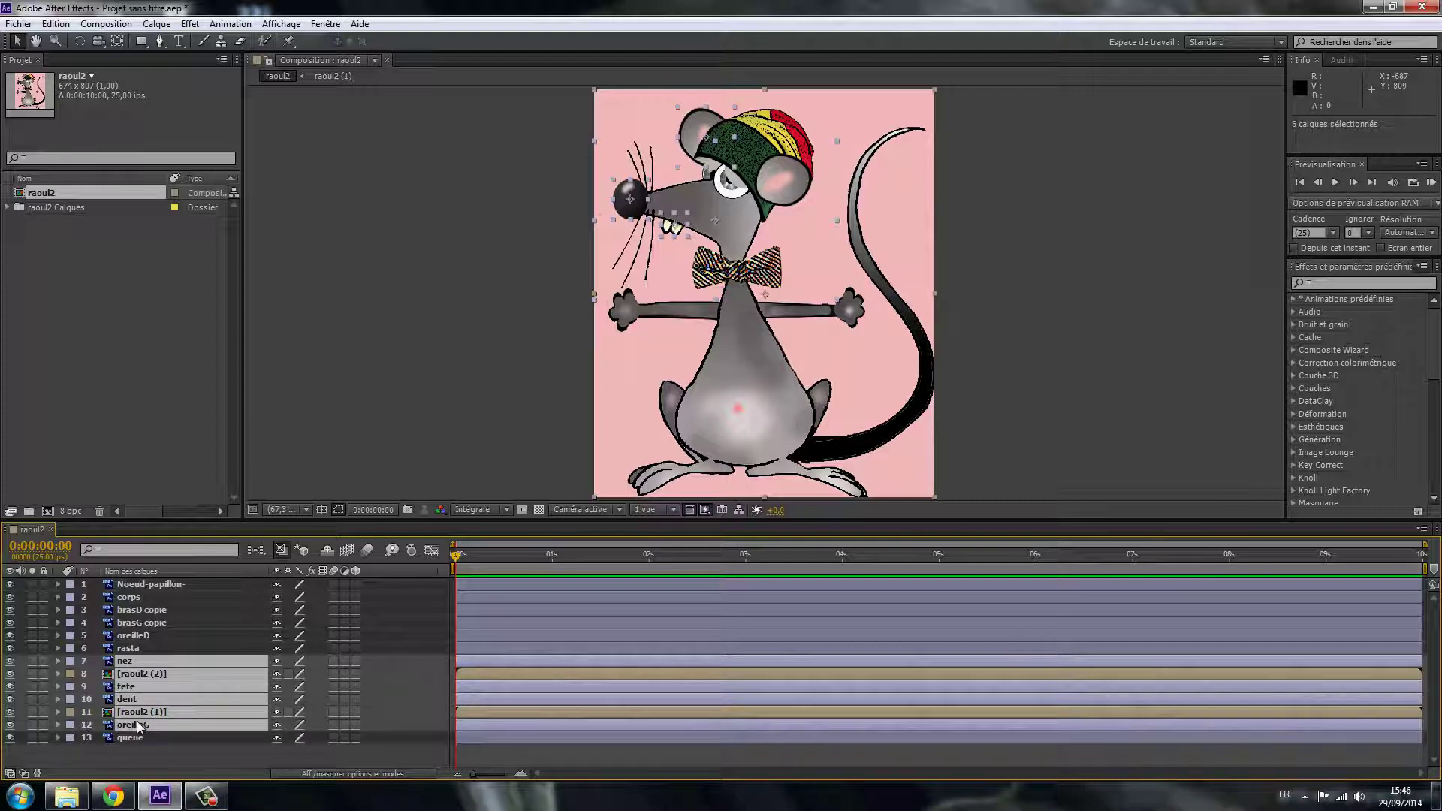
{"action": "left_click", "coordinate": [135, 636], "text": "ctrl"}
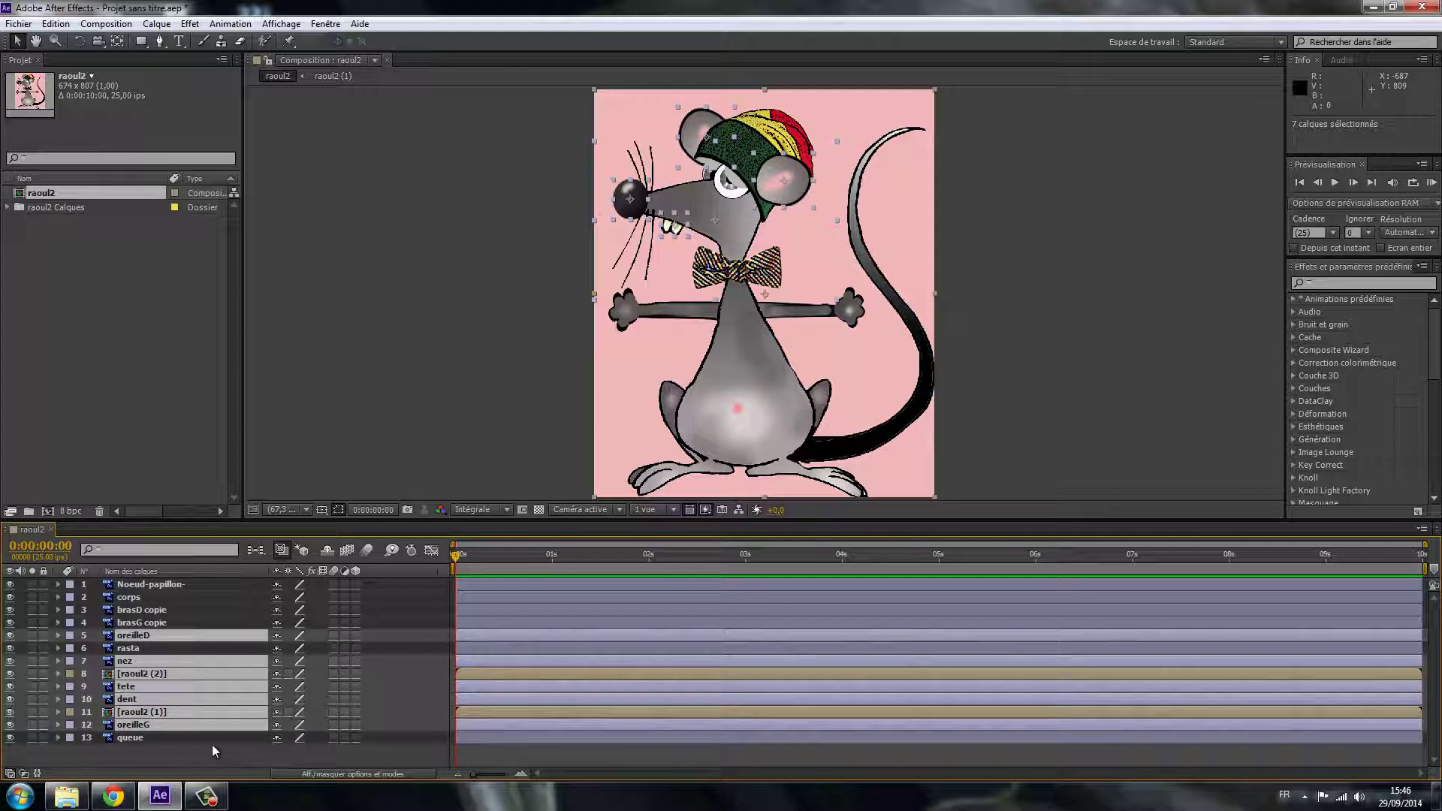
{"action": "left_click", "coordinate": [130, 649], "text": "ctrl"}
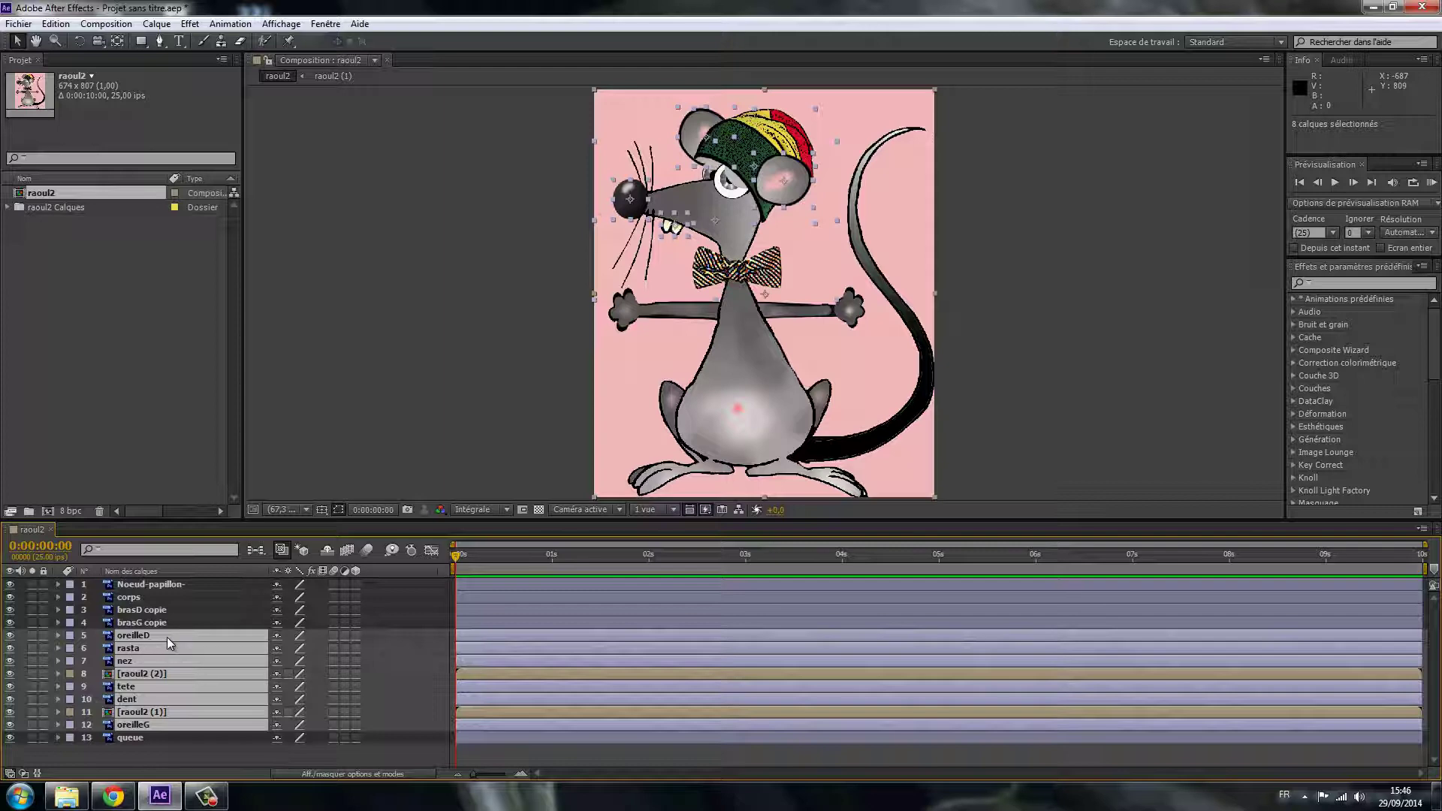
- Precompose the eight selected head layers into a new composition named tete and open it
{"action": "right_click", "coordinate": [167, 637]}
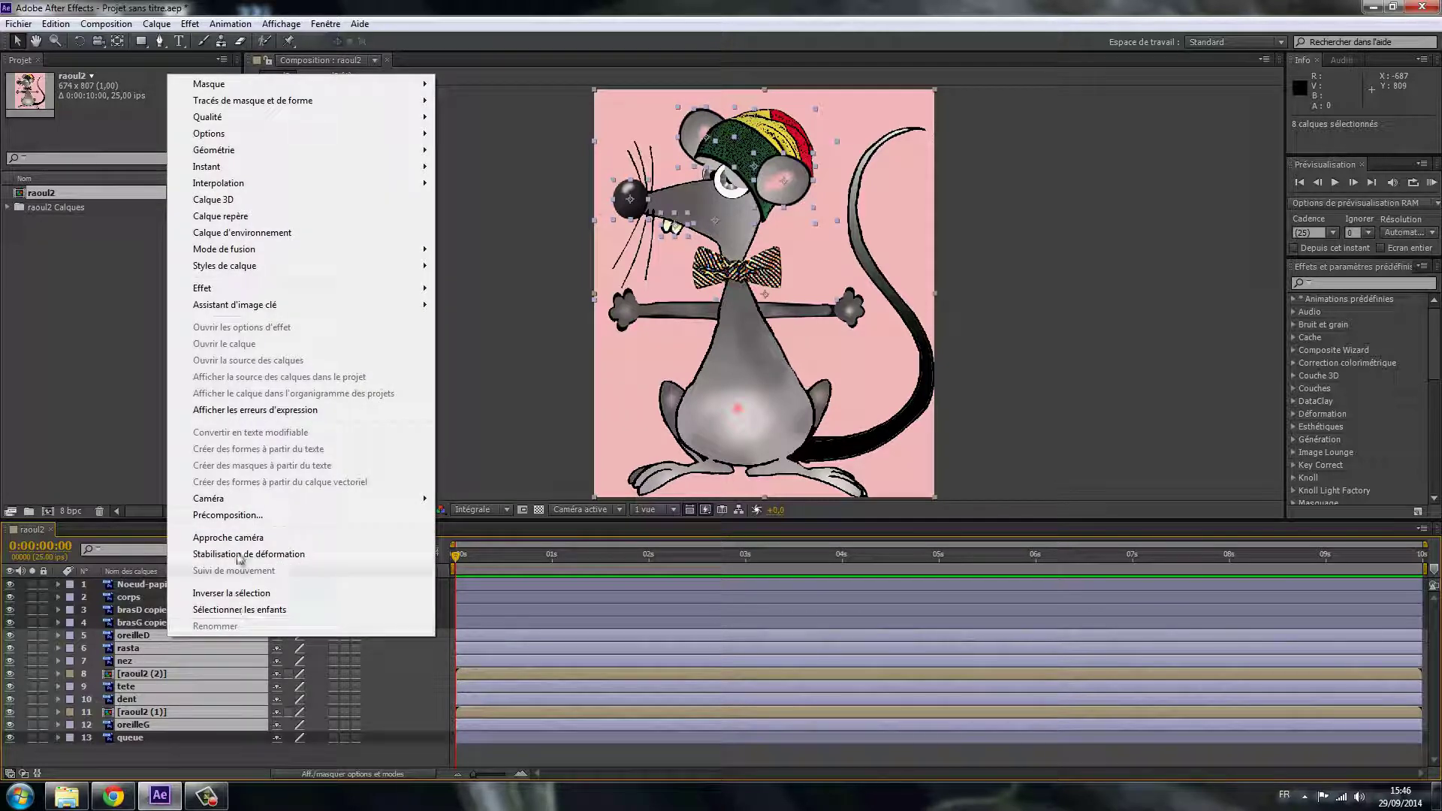
{"action": "left_click", "coordinate": [231, 516]}
{"action": "type", "text": "tete"}
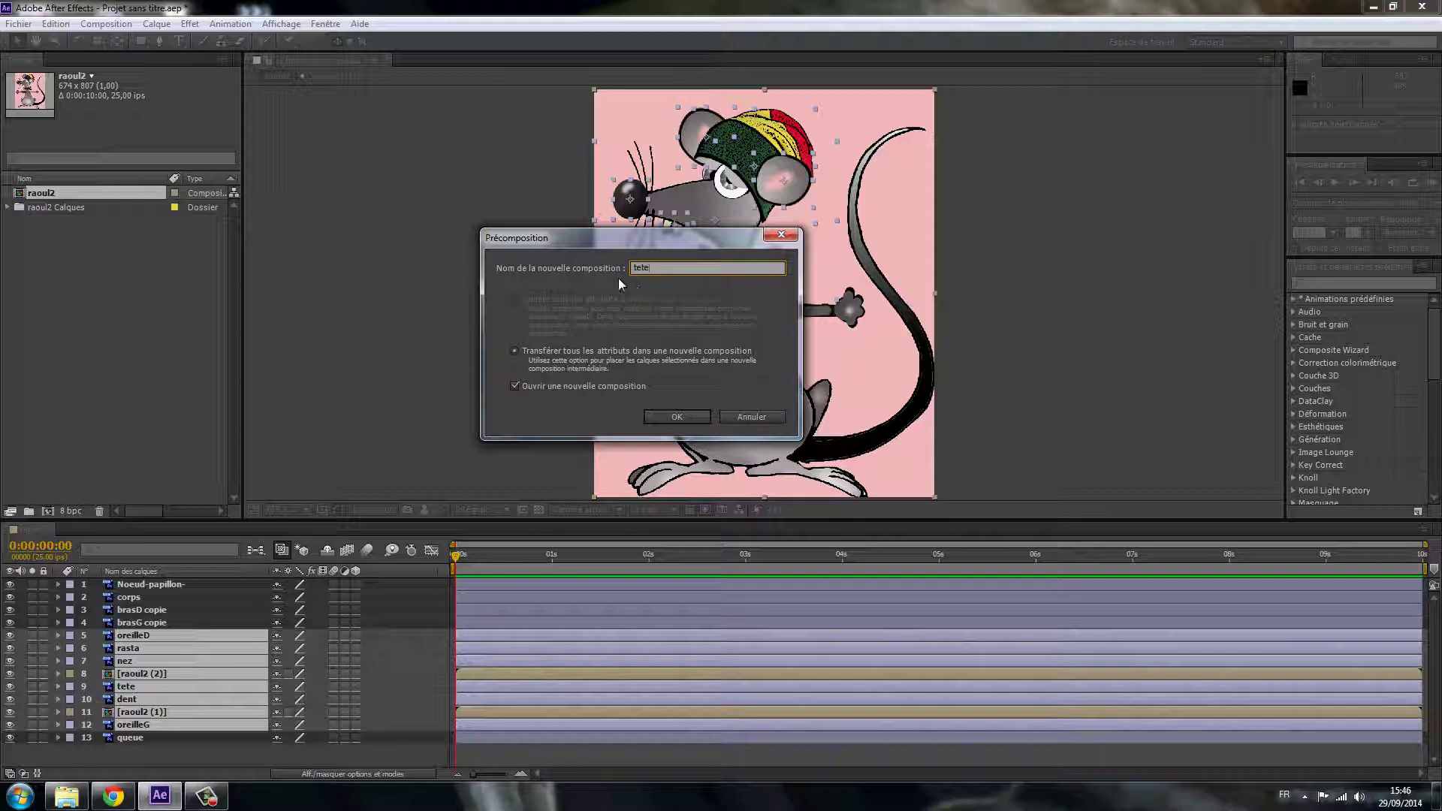
{"action": "left_click", "coordinate": [677, 416]}
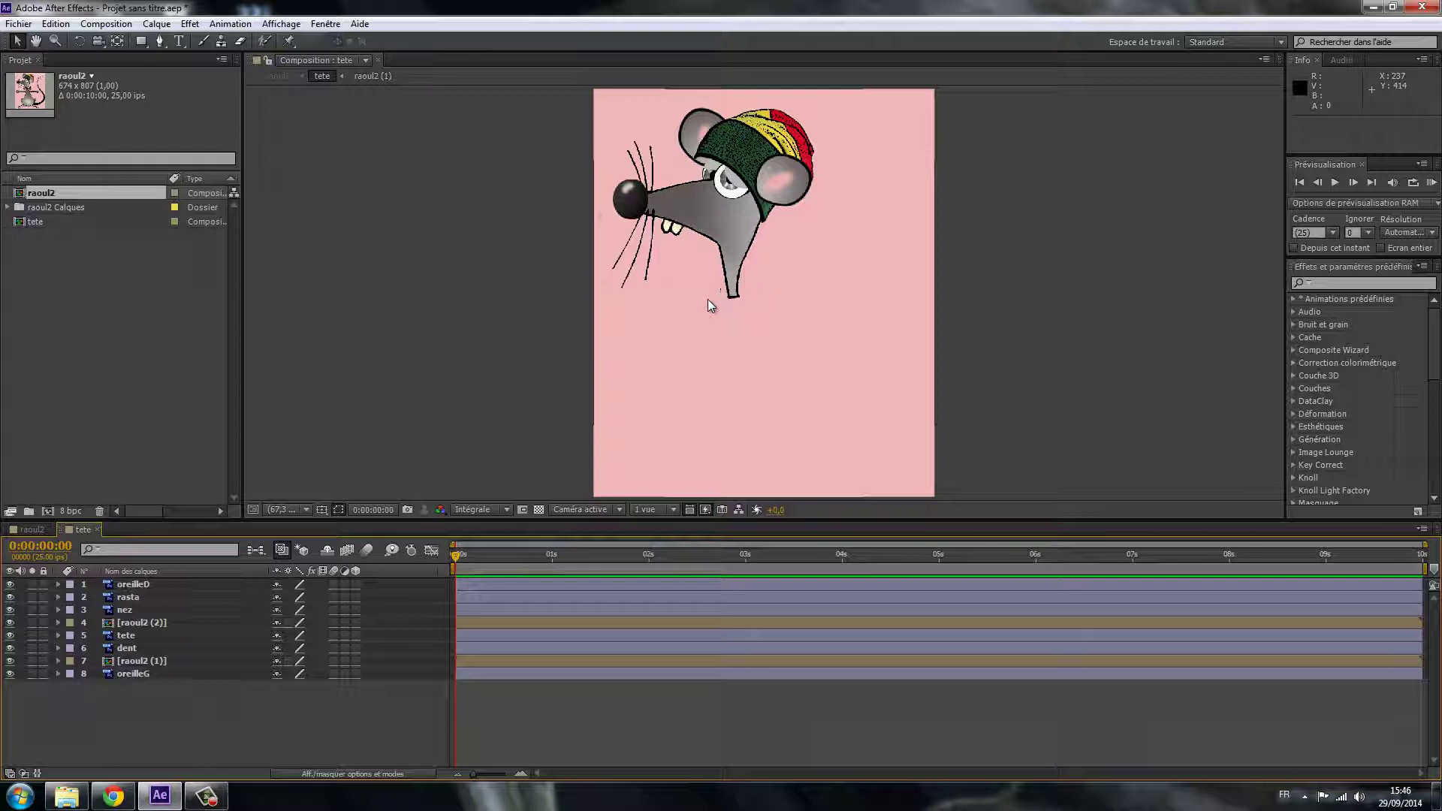
- From the raoul2 tab, open the tete precomp, then the raoul2 (2) eye composition inside it
{"action": "left_click", "coordinate": [35, 527]}
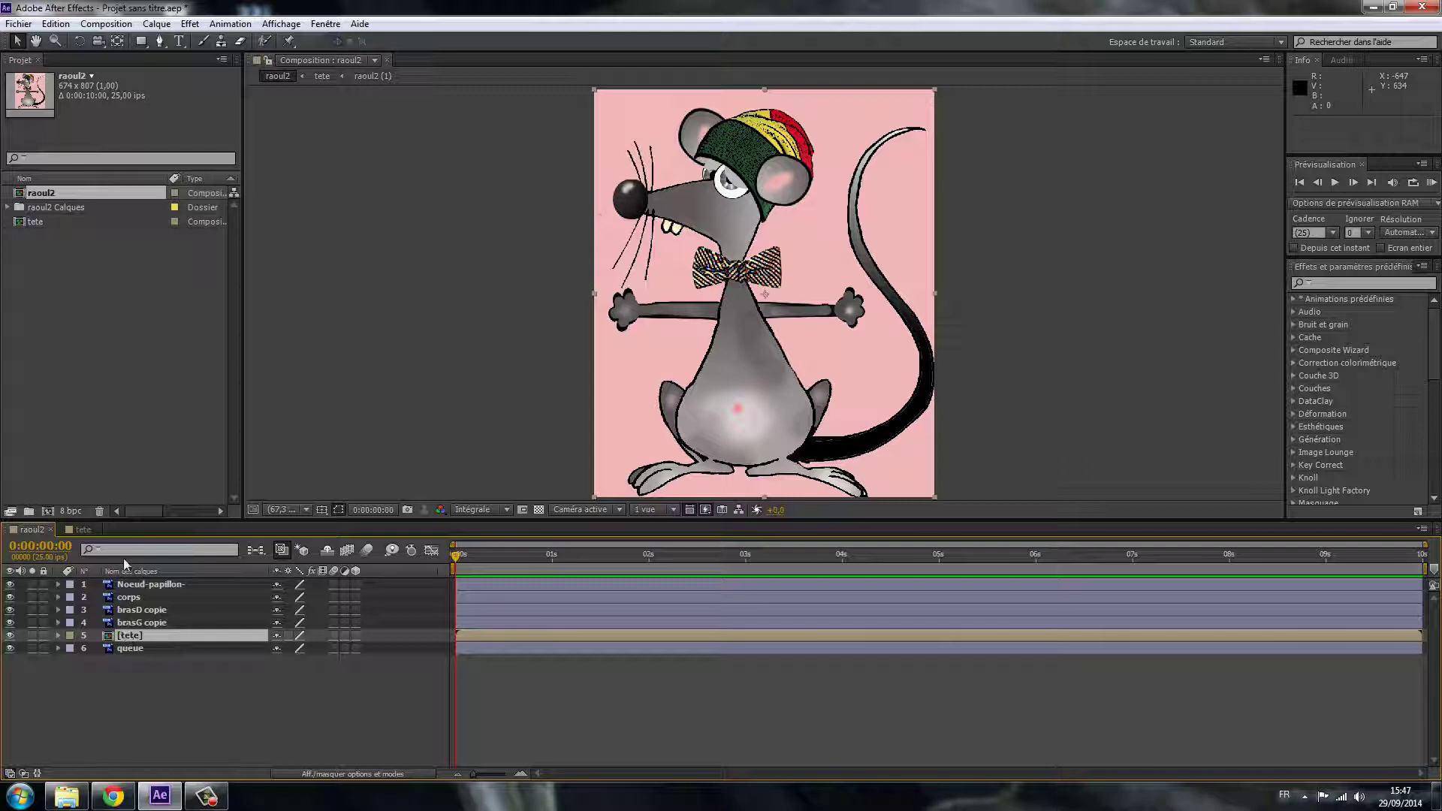
{"action": "double_click", "coordinate": [137, 637]}
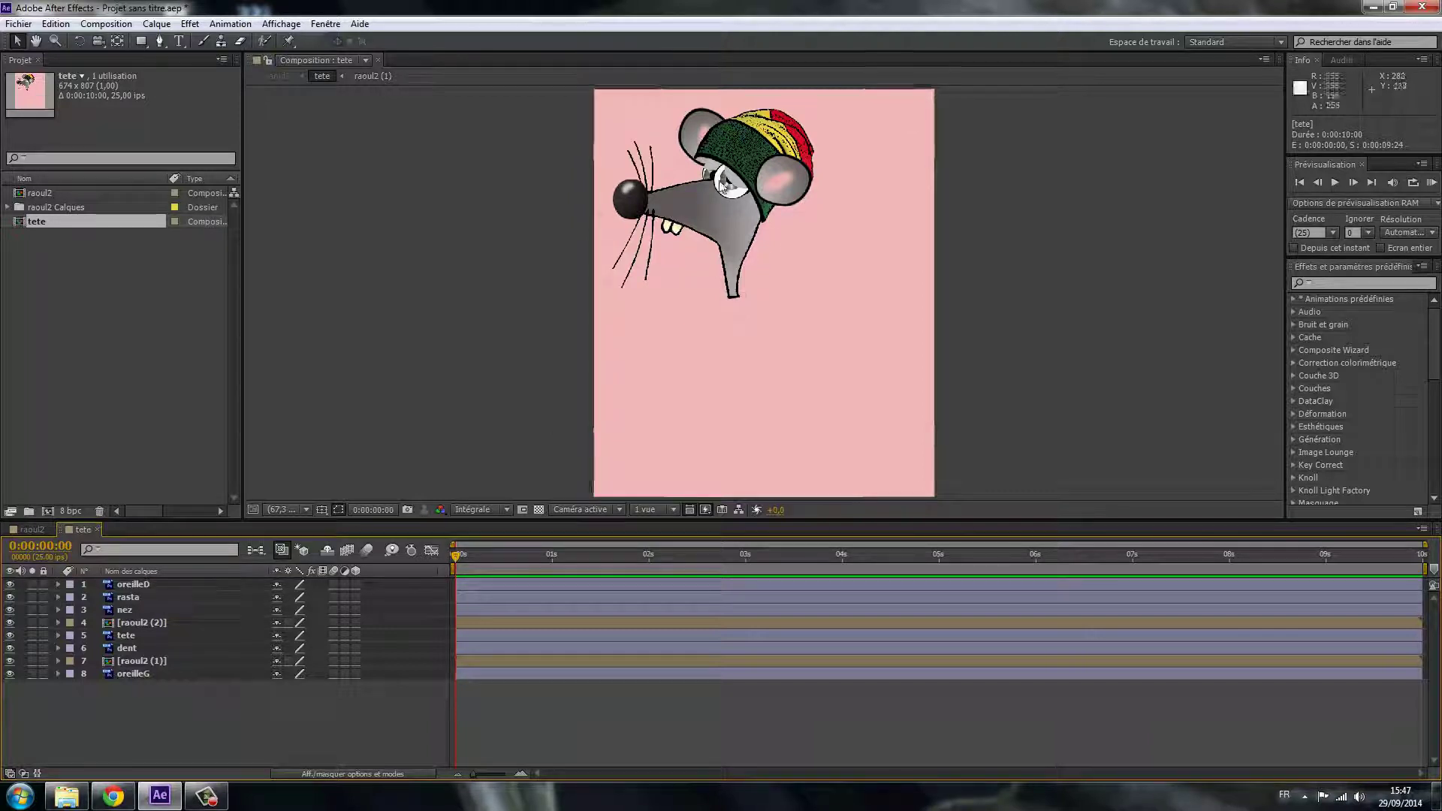
{"action": "left_click", "coordinate": [58, 622]}
{"action": "double_click", "coordinate": [136, 620]}
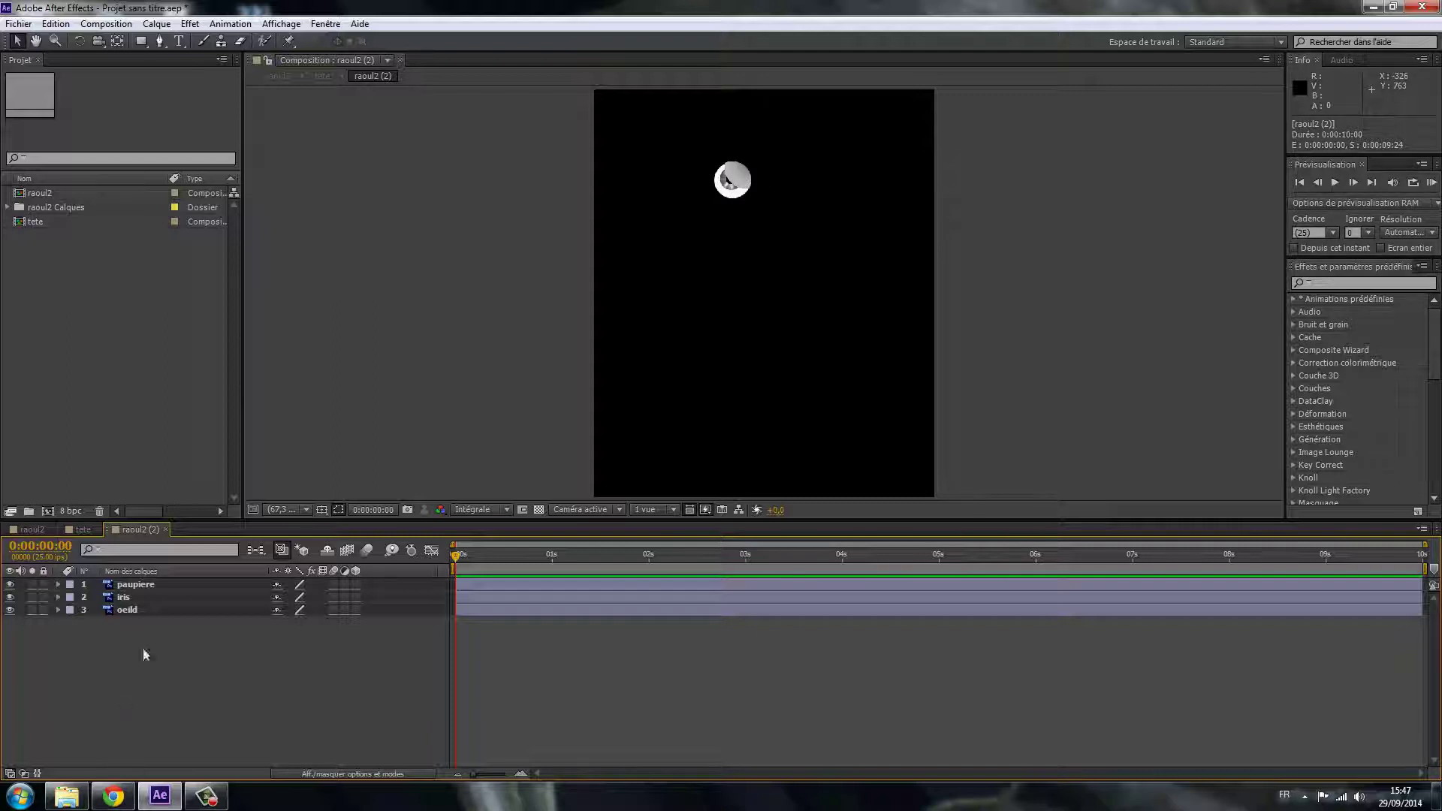
- Show the paupiere eyelid's Position and drag the eyelid up above the eye
{"action": "left_click", "coordinate": [58, 584]}
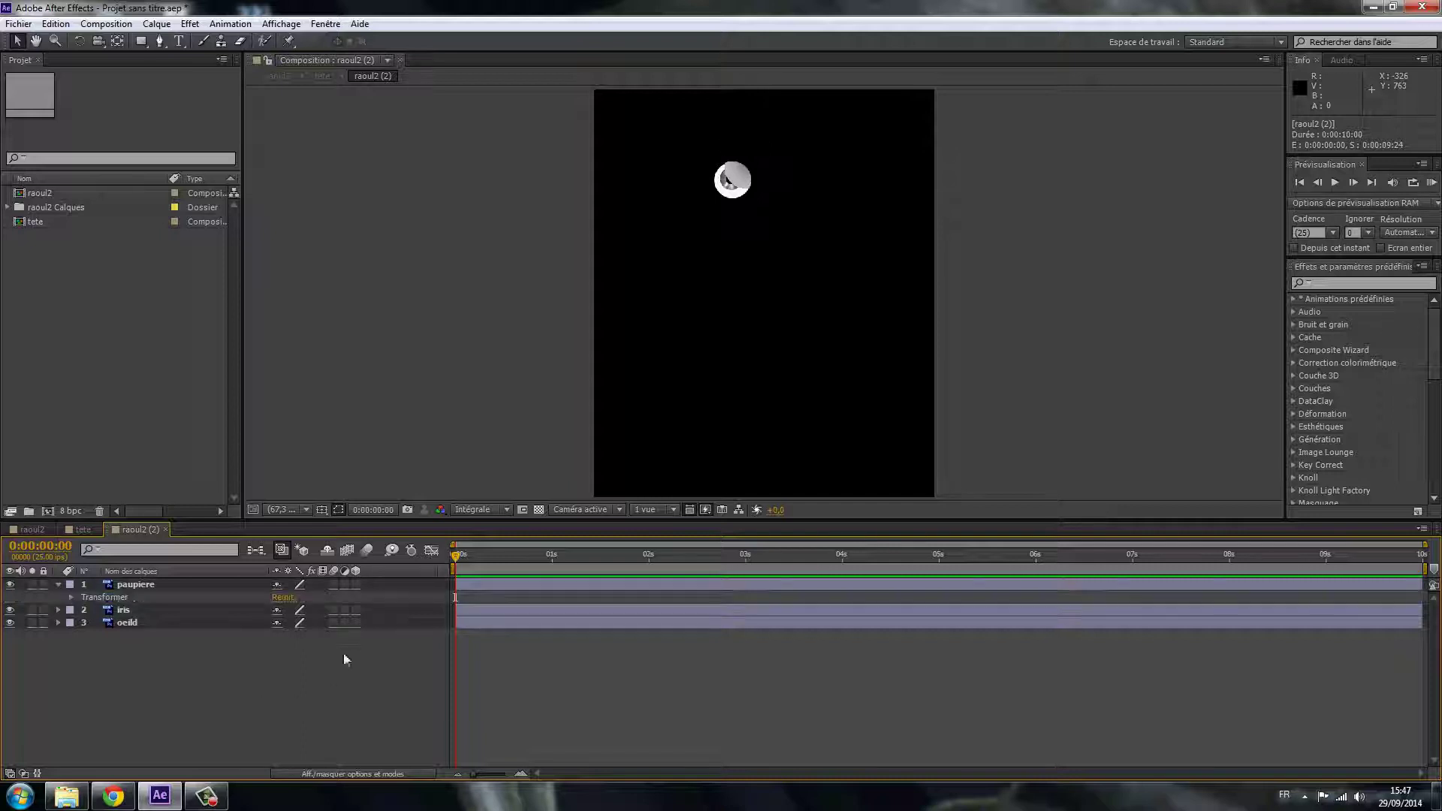
{"action": "left_click", "coordinate": [58, 584]}
{"action": "left_click", "coordinate": [137, 584]}
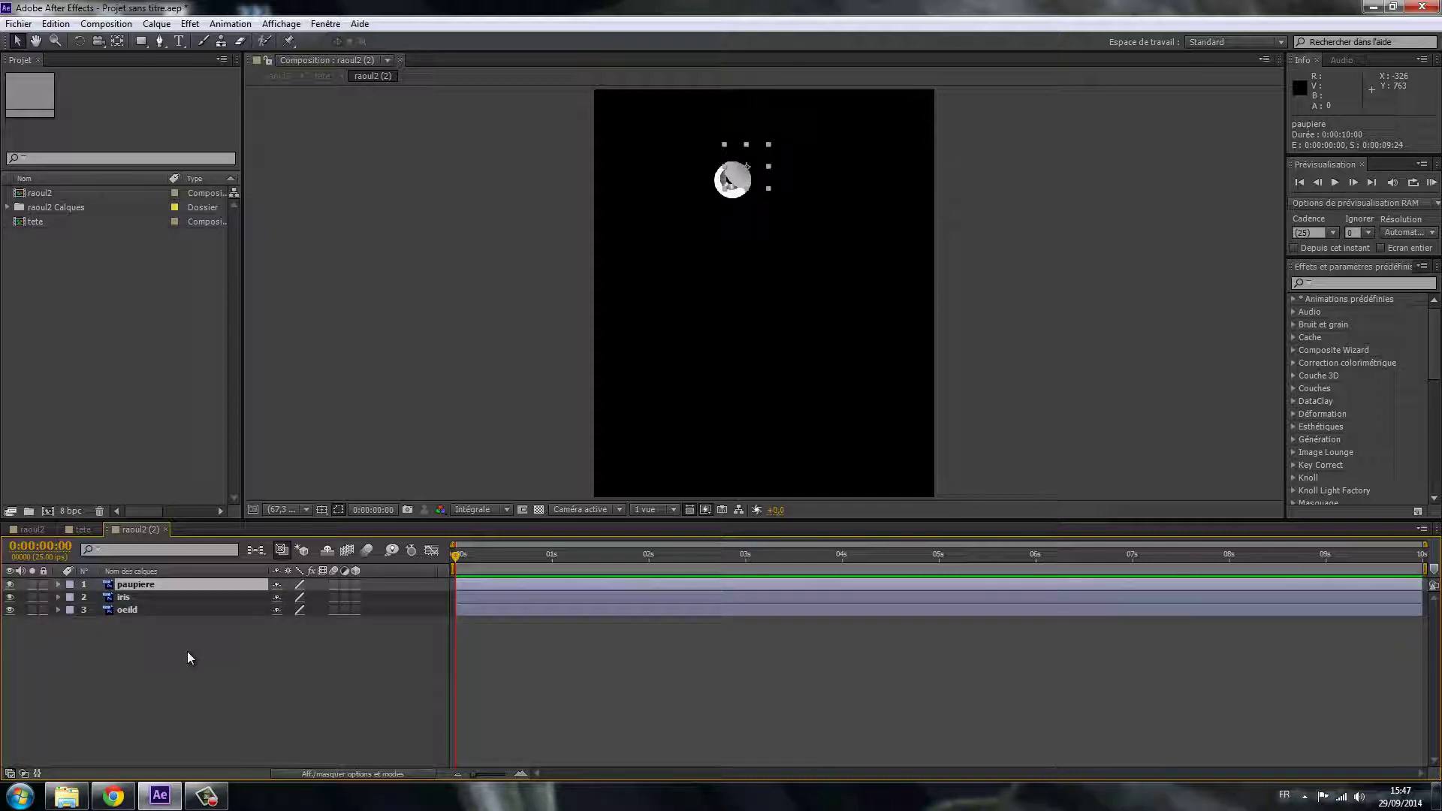
{"action": "key", "text": "p"}
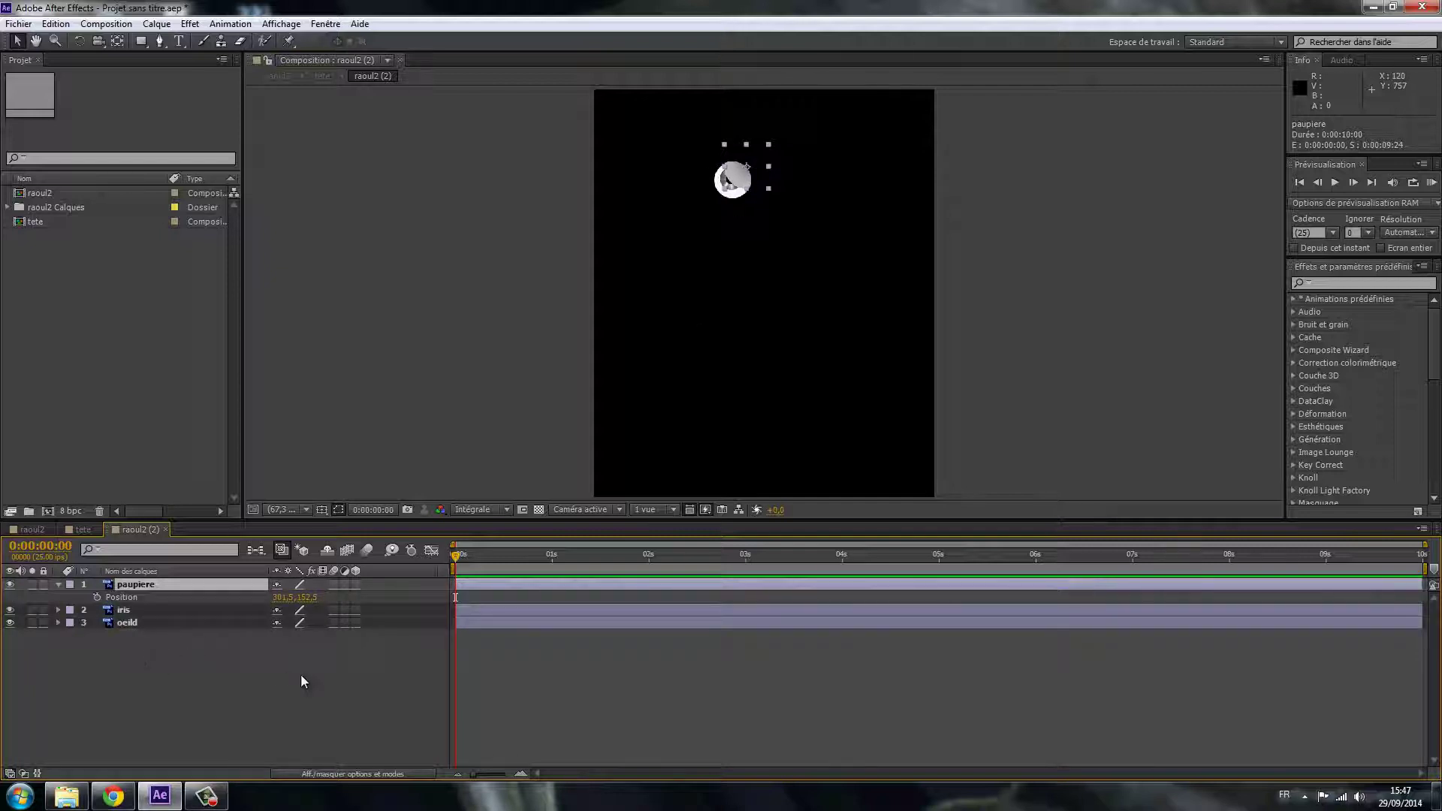
{"action": "left_click_drag", "start_coordinate": [746, 168], "coordinate": [741, 157]}
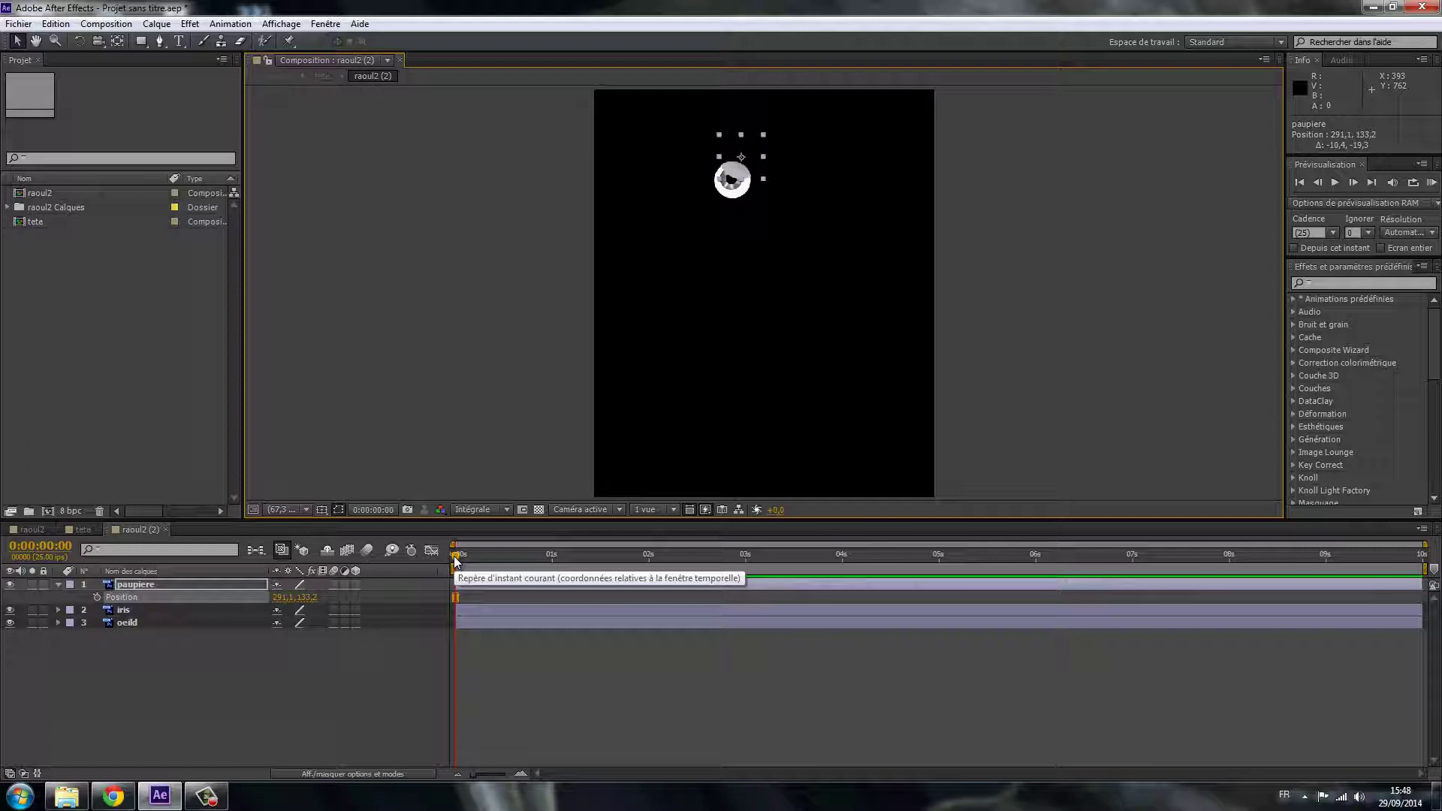
- Keyframe the eyelid's Position at 0 s, lowered at 00:08 and raised again at 00:15
{"action": "left_click", "coordinate": [97, 597]}
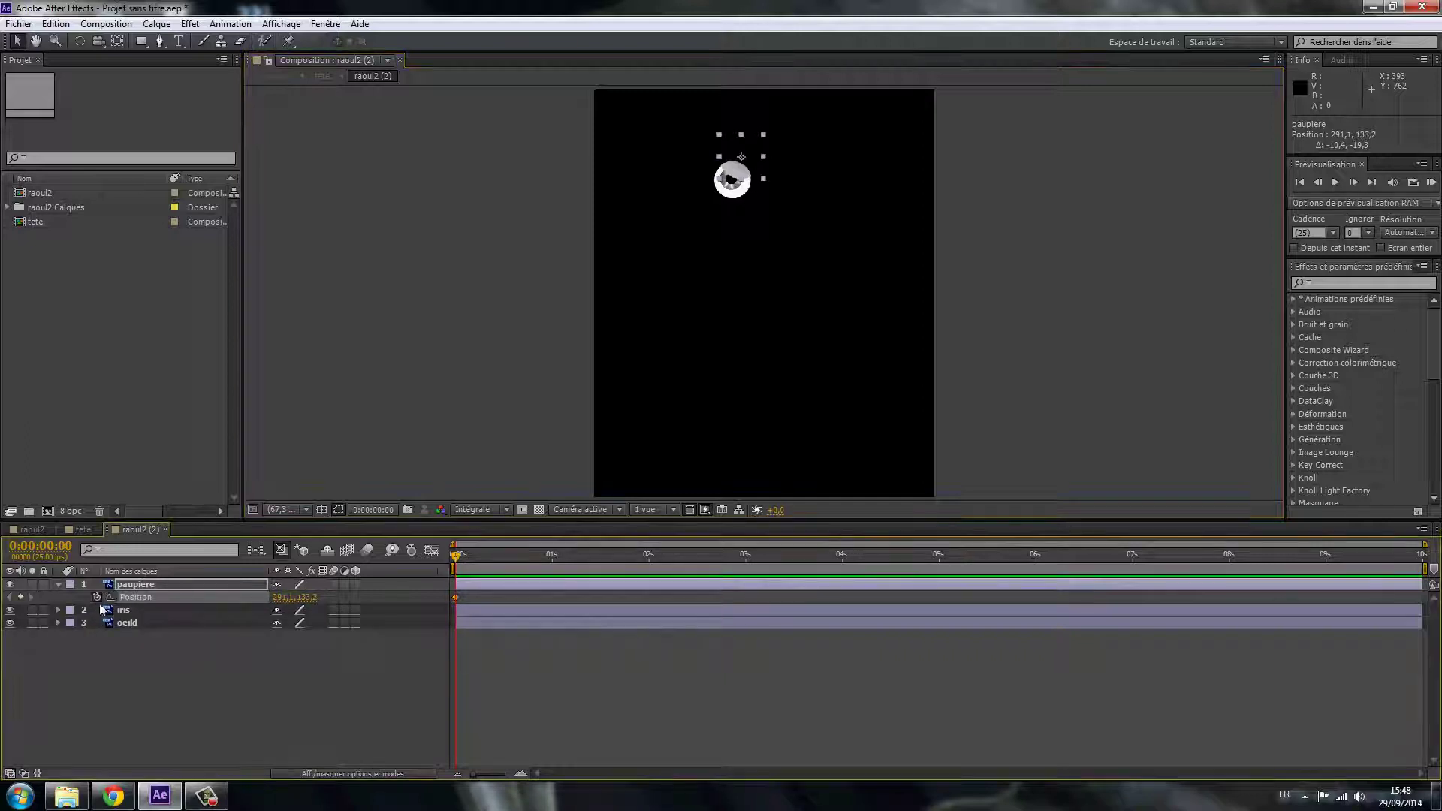
{"action": "left_click_drag", "start_coordinate": [454, 555], "coordinate": [485, 566]}
{"action": "left_click_drag", "start_coordinate": [733, 177], "coordinate": [728, 191]}
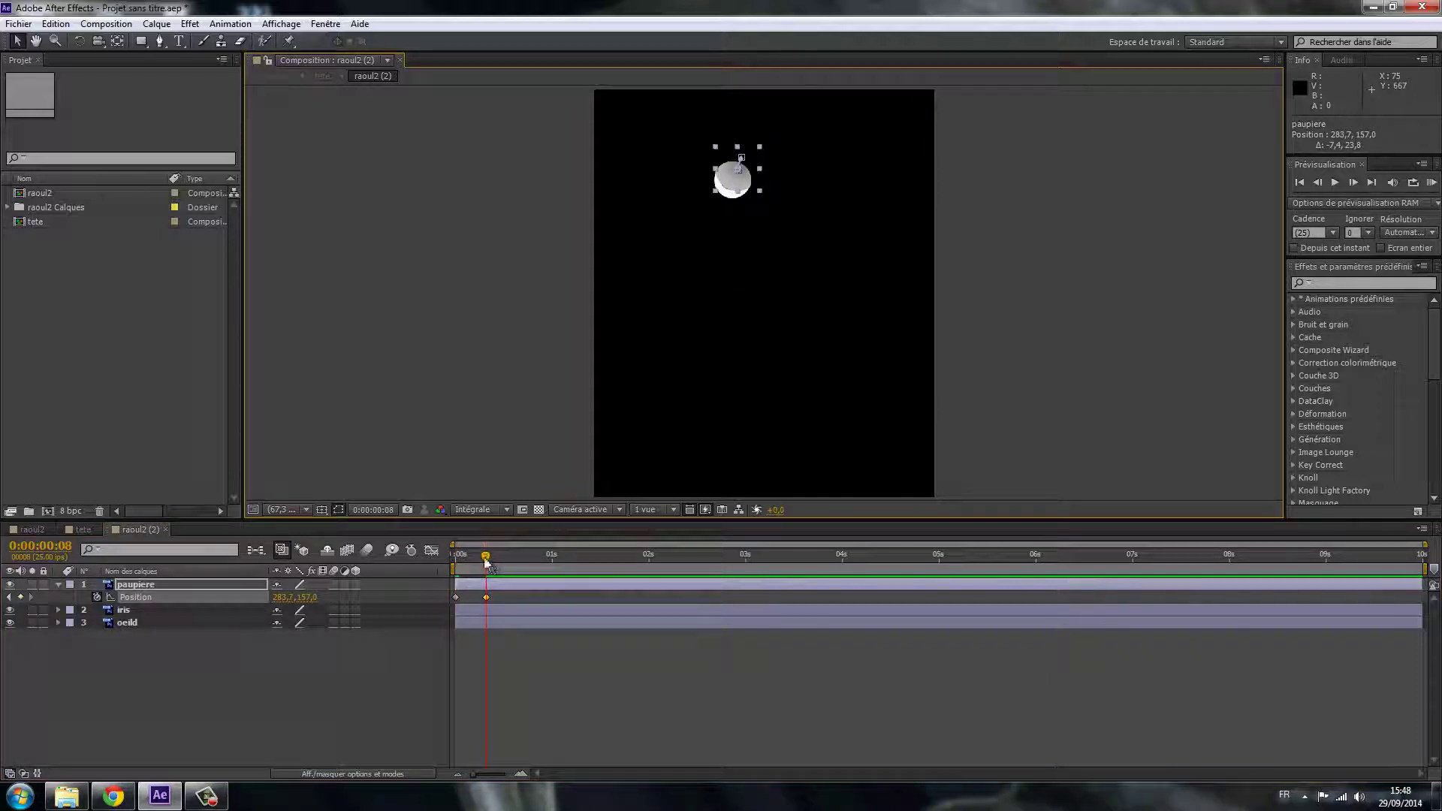
{"action": "left_click_drag", "start_coordinate": [487, 557], "coordinate": [513, 565]}
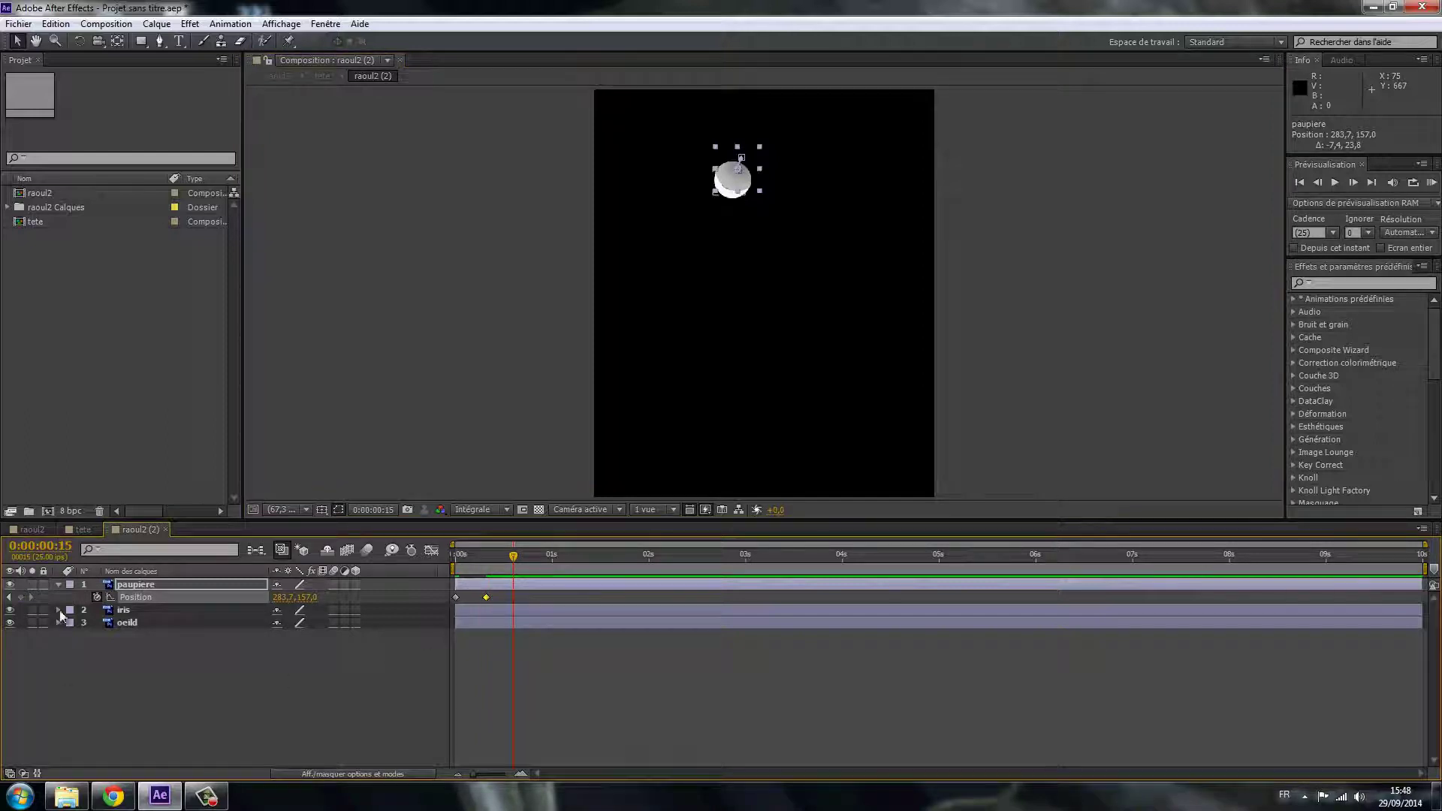
{"action": "left_click_drag", "start_coordinate": [738, 172], "coordinate": [742, 158]}
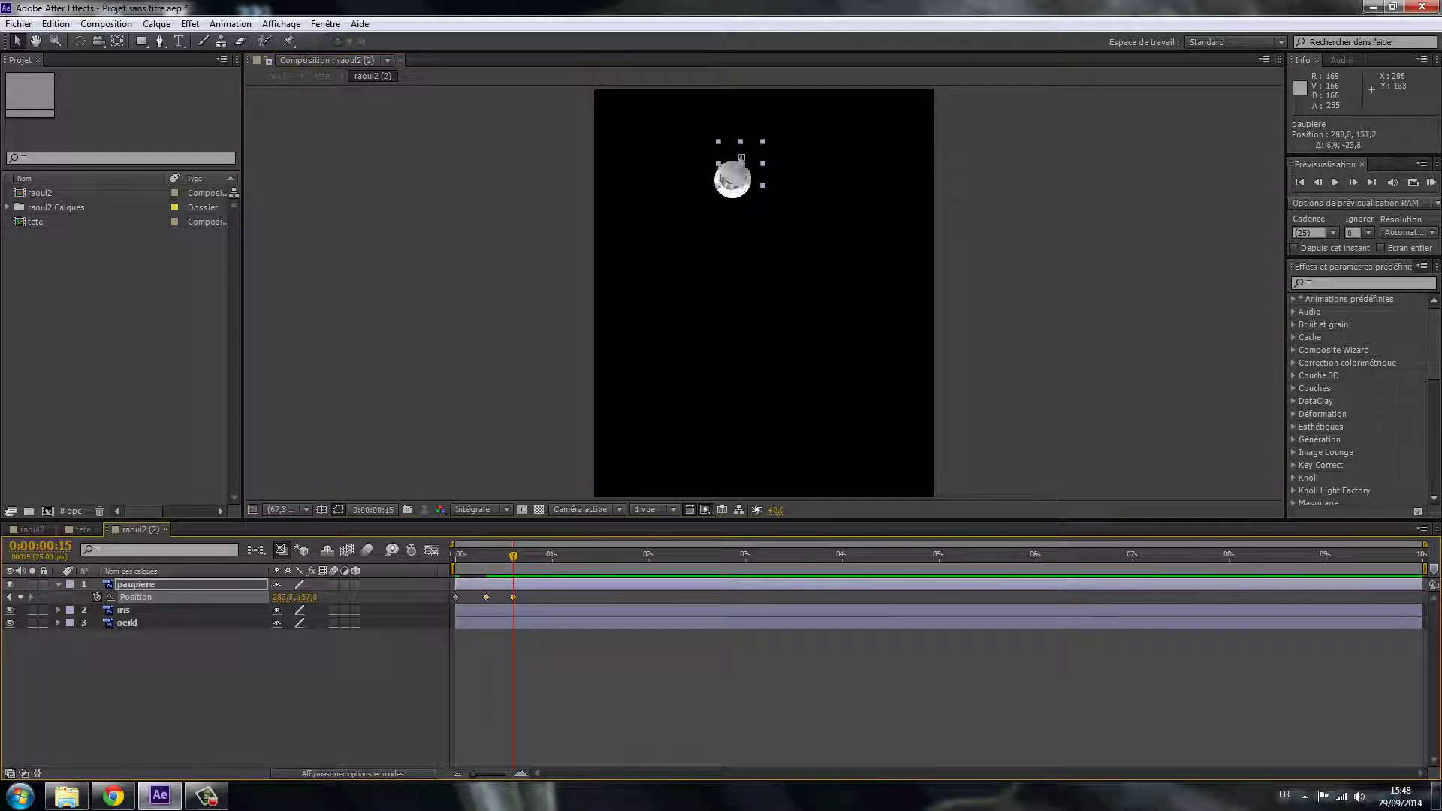
{"action": "mouse_move", "coordinate": [509, 558]}
{"action": "left_mouse_down"}
{"action": "mouse_move", "coordinate": [430, 569]}
{"action": "mouse_move", "coordinate": [515, 577]}
{"action": "left_mouse_up"}
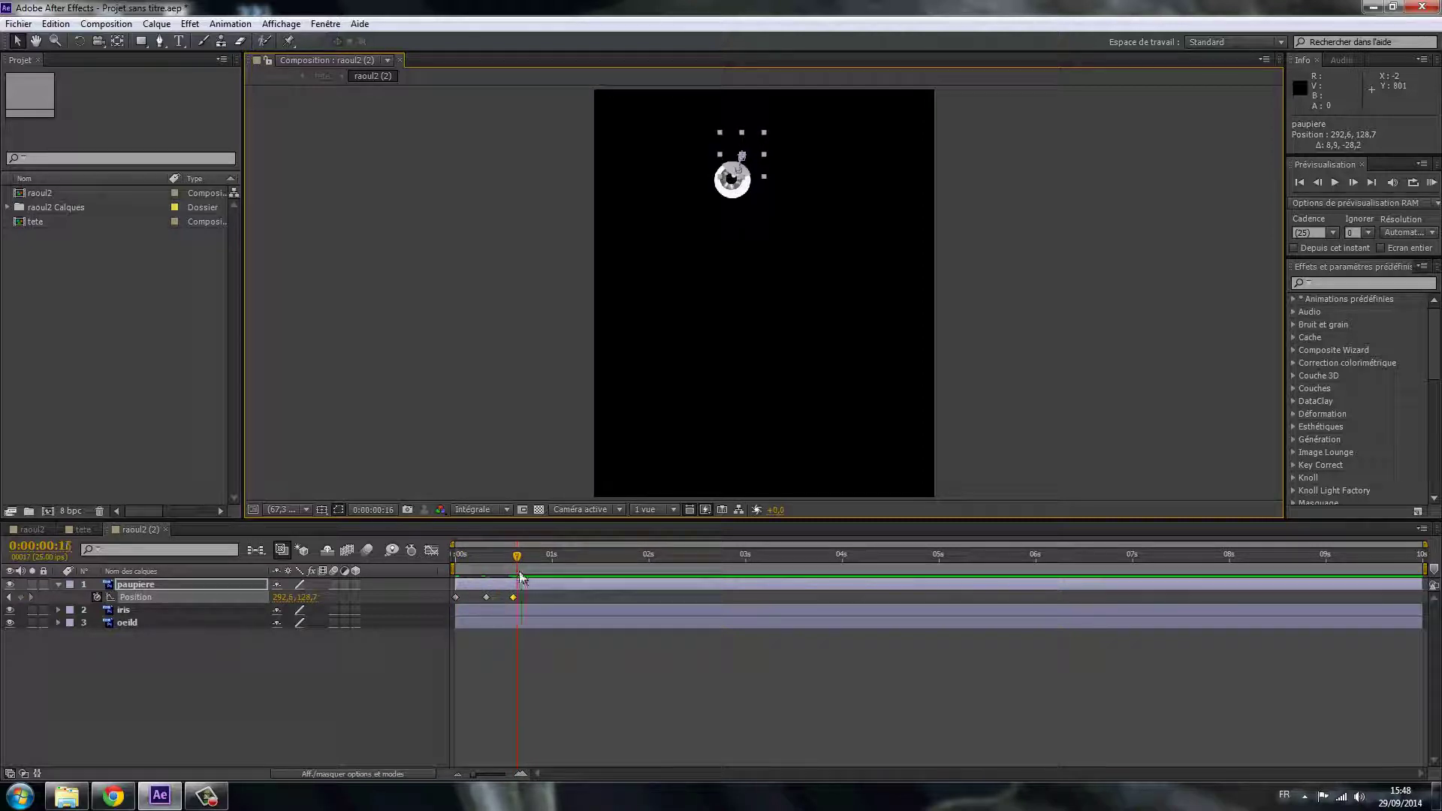
- Move the middle eyelid keyframe earlier to 0:00:00:03 and select all three keyframes
{"action": "left_click", "coordinate": [486, 598]}
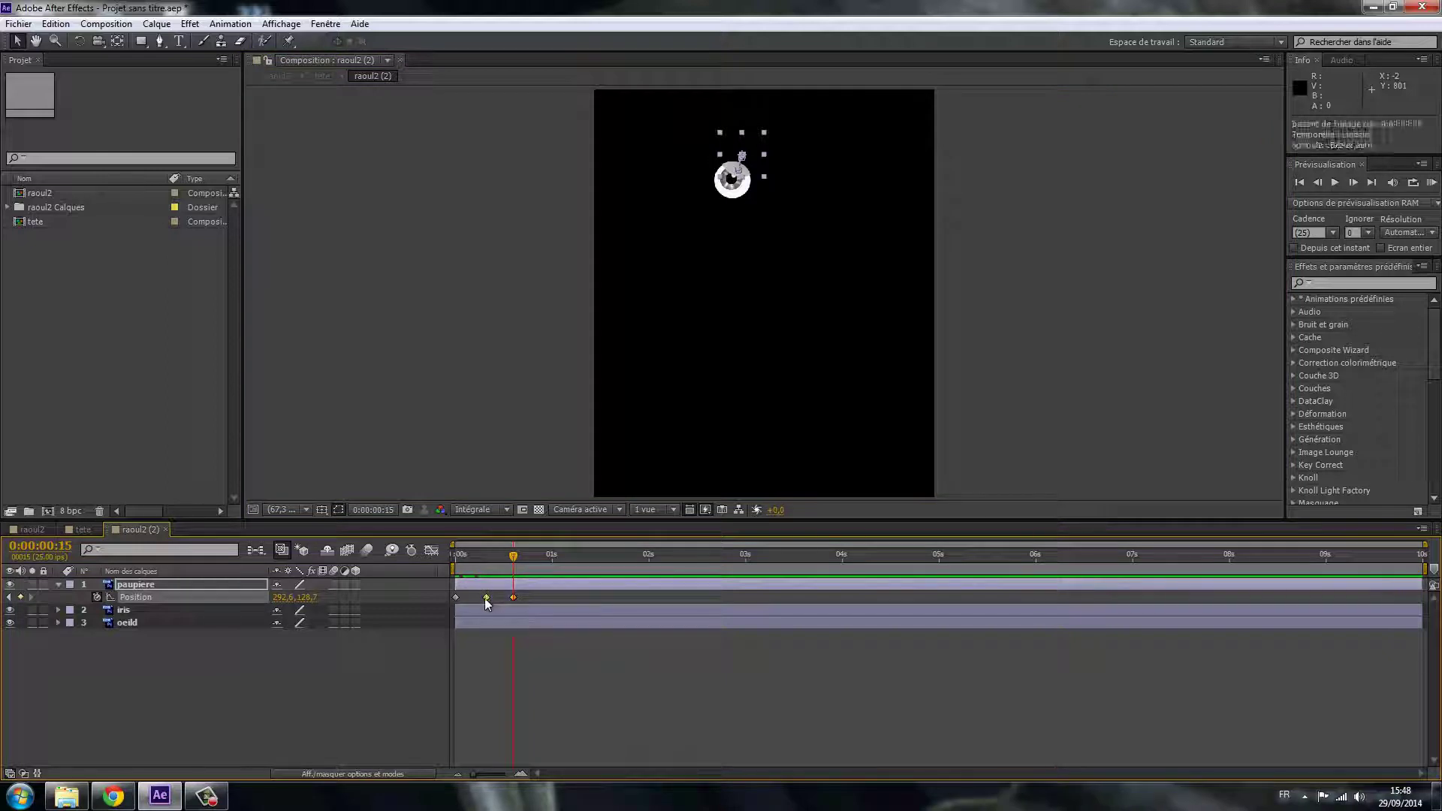
{"action": "mouse_move", "coordinate": [486, 598]}
{"action": "left_mouse_down"}
{"action": "mouse_move", "coordinate": [456, 584]}
{"action": "mouse_move", "coordinate": [492, 576]}
{"action": "mouse_move", "coordinate": [435, 573]}
{"action": "left_mouse_up"}
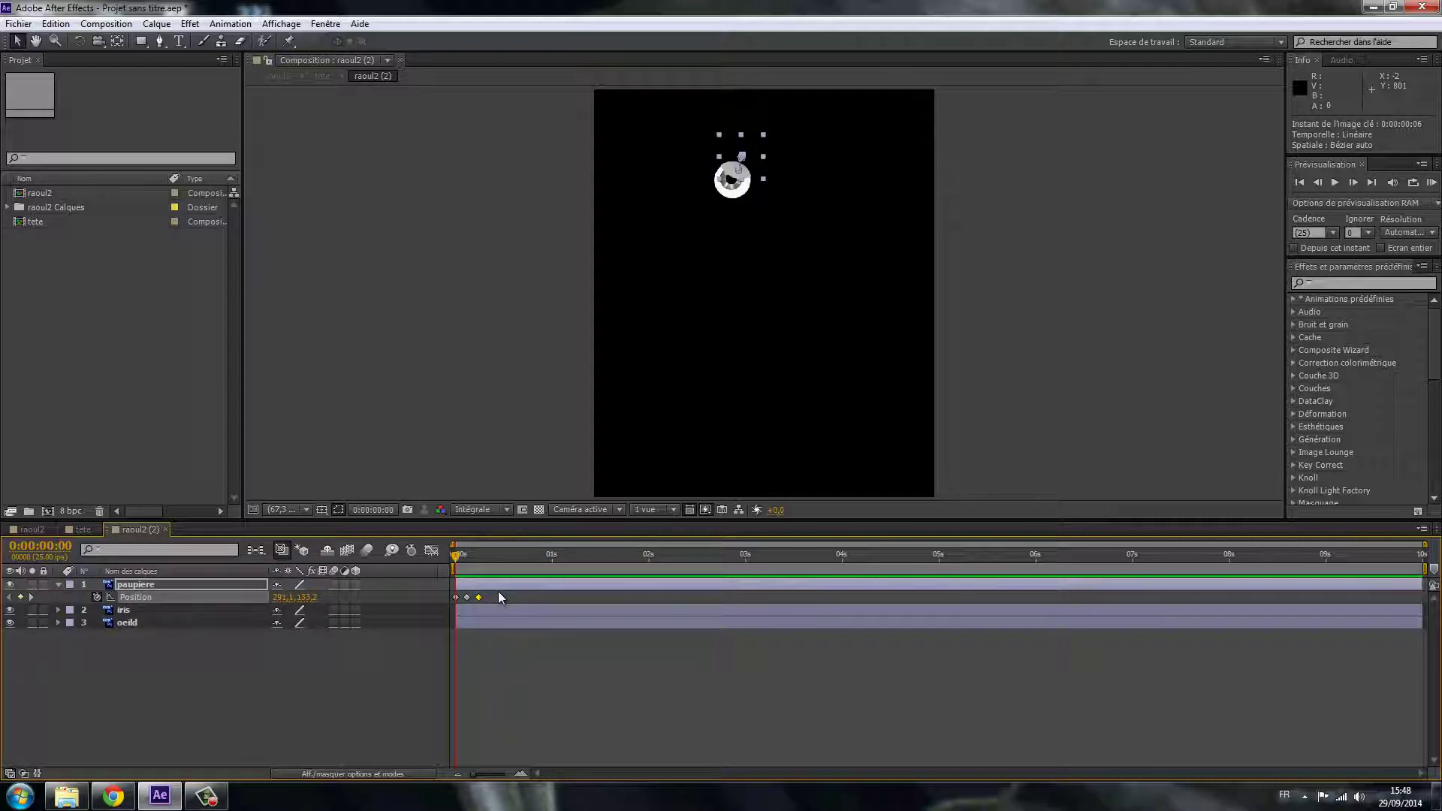
{"action": "left_click_drag", "start_coordinate": [498, 588], "coordinate": [499, 599]}
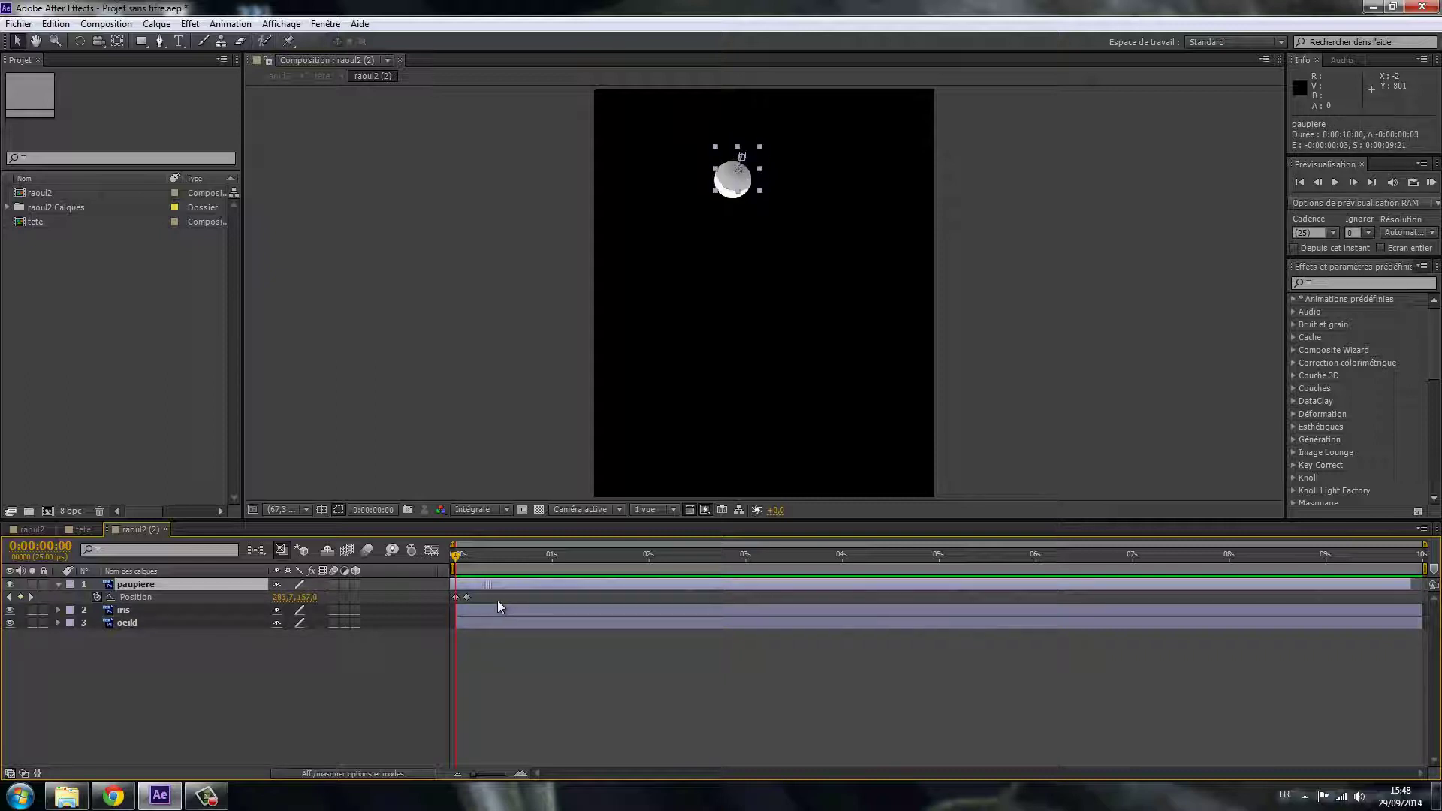
{"action": "left_click", "coordinate": [498, 601]}
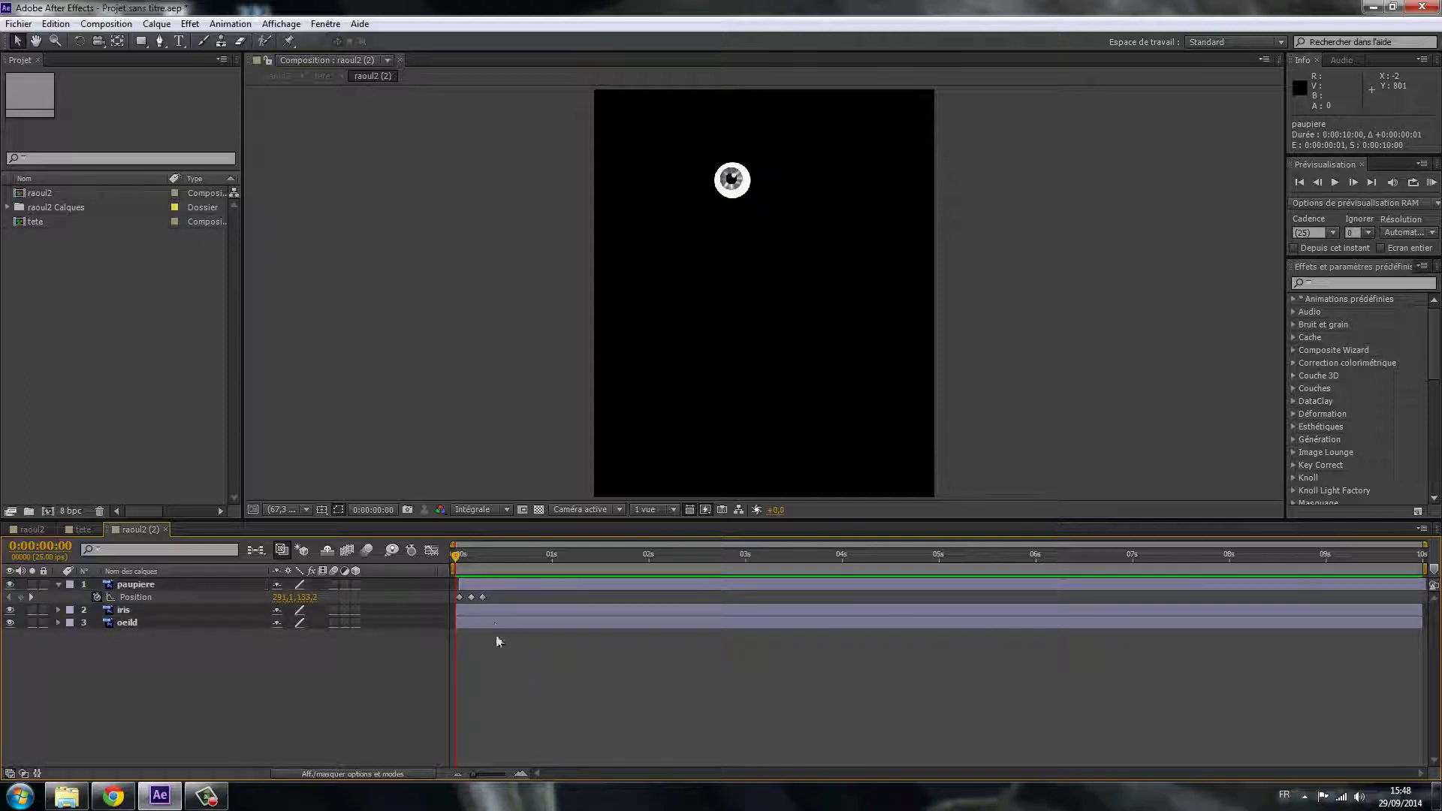
{"action": "left_click_drag", "start_coordinate": [481, 601], "coordinate": [455, 602]}
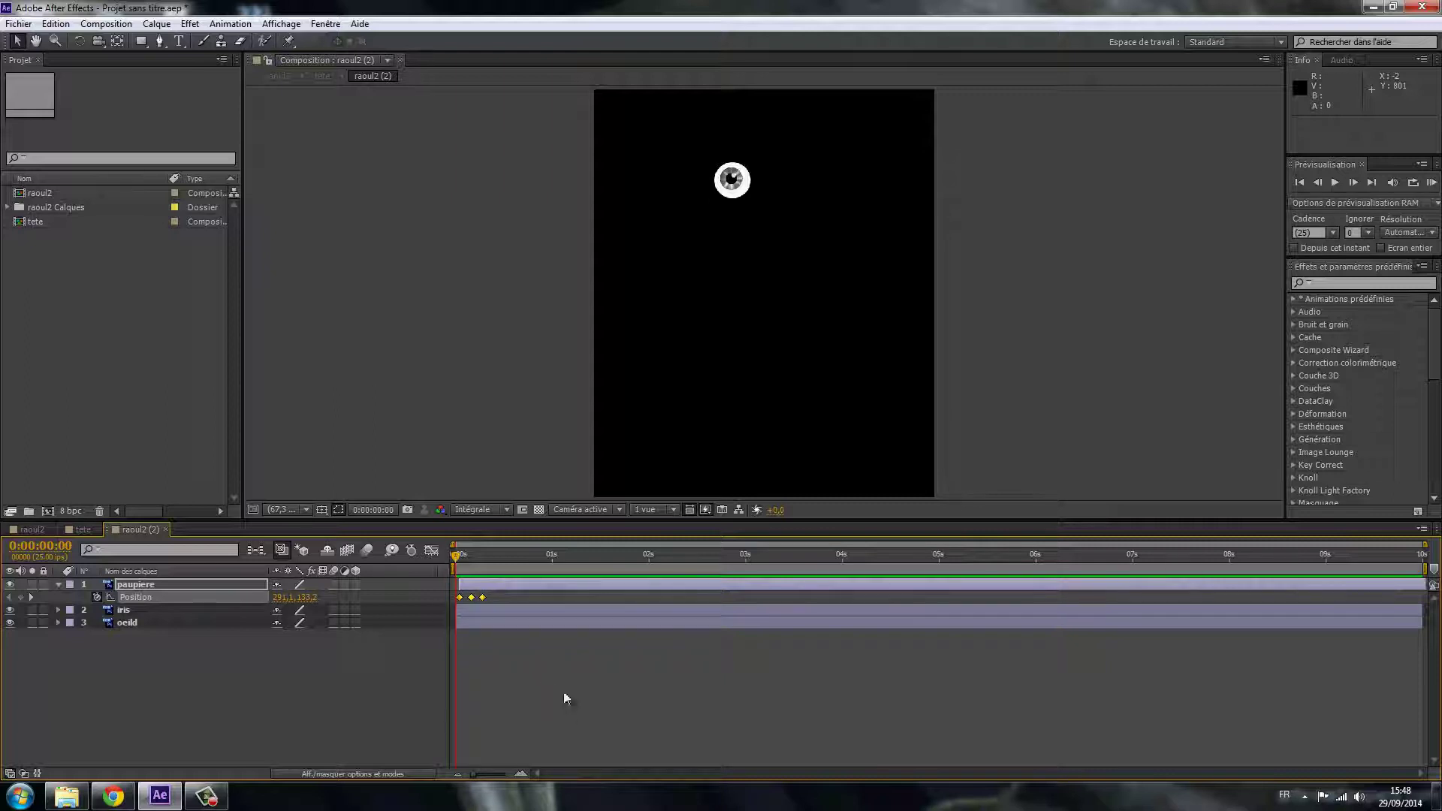
{"action": "left_click", "coordinate": [60, 25]}
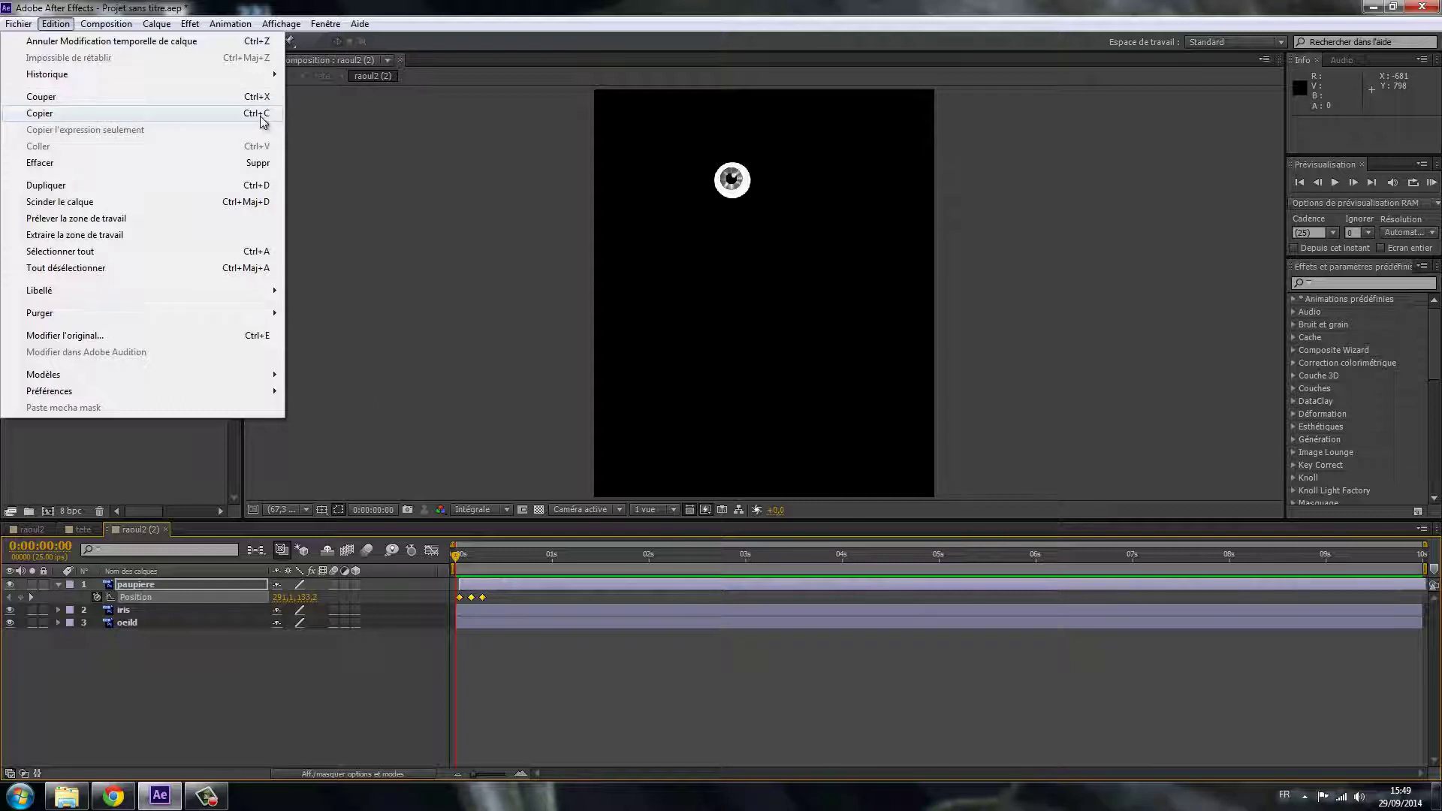
- Copy the paupiere layer's three blink keyframes and paste them just after the blink
{"action": "left_click", "coordinate": [103, 118]}
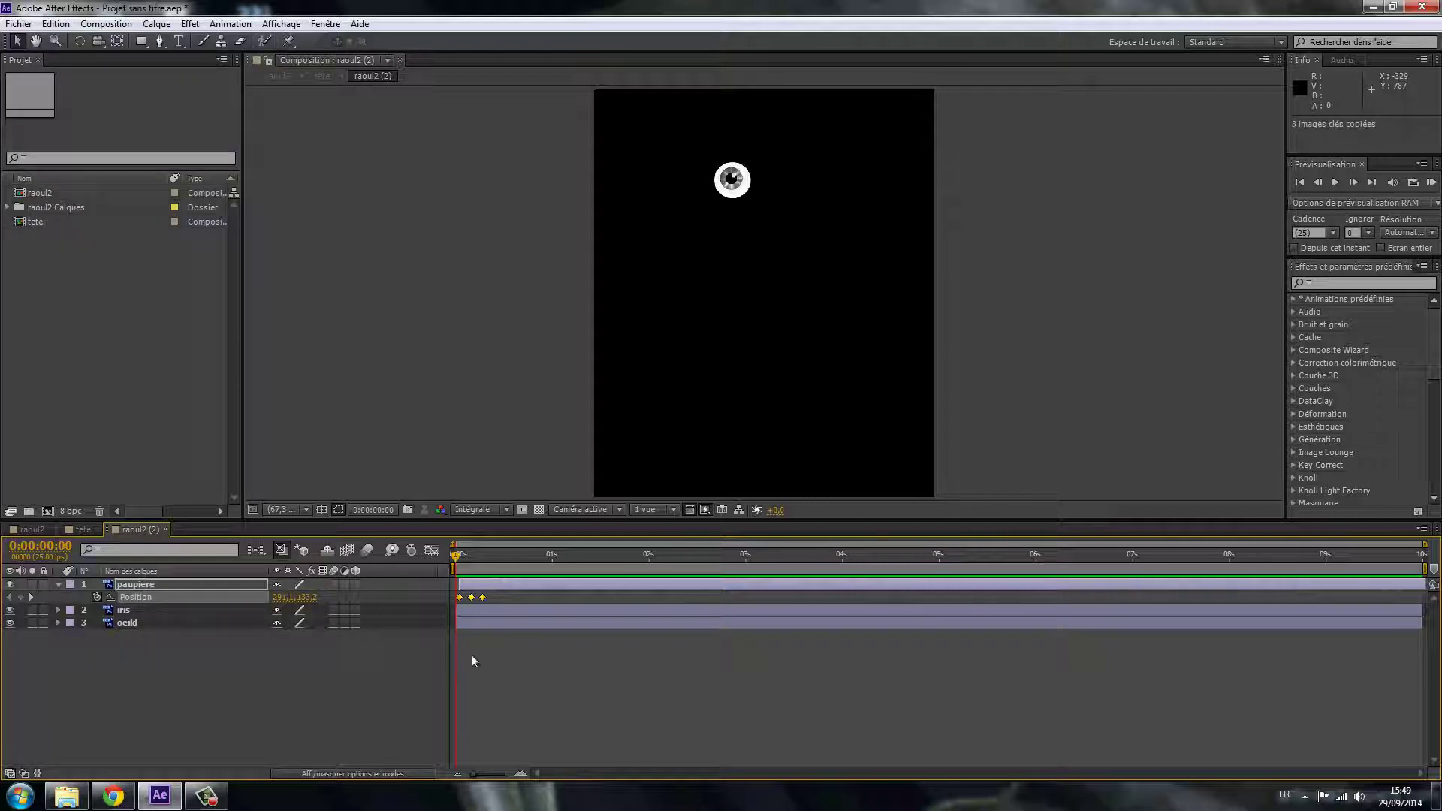
{"action": "left_click_drag", "start_coordinate": [457, 556], "coordinate": [502, 558]}
{"action": "left_click", "coordinate": [56, 23]}
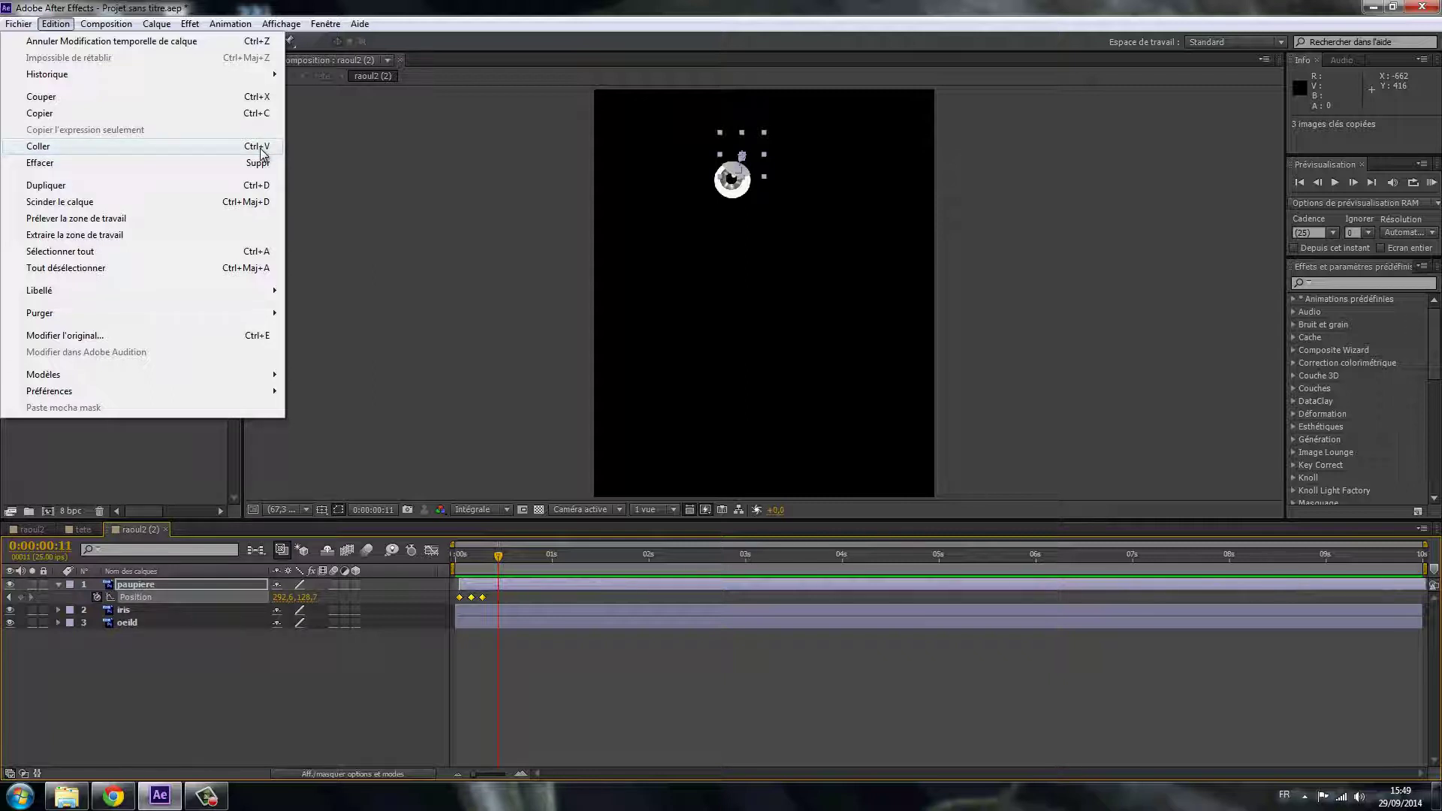
{"action": "left_click", "coordinate": [44, 147]}
{"action": "mouse_move", "coordinate": [497, 554]}
{"action": "left_mouse_down"}
{"action": "mouse_move", "coordinate": [522, 576]}
{"action": "mouse_move", "coordinate": [455, 580]}
{"action": "left_mouse_up"}
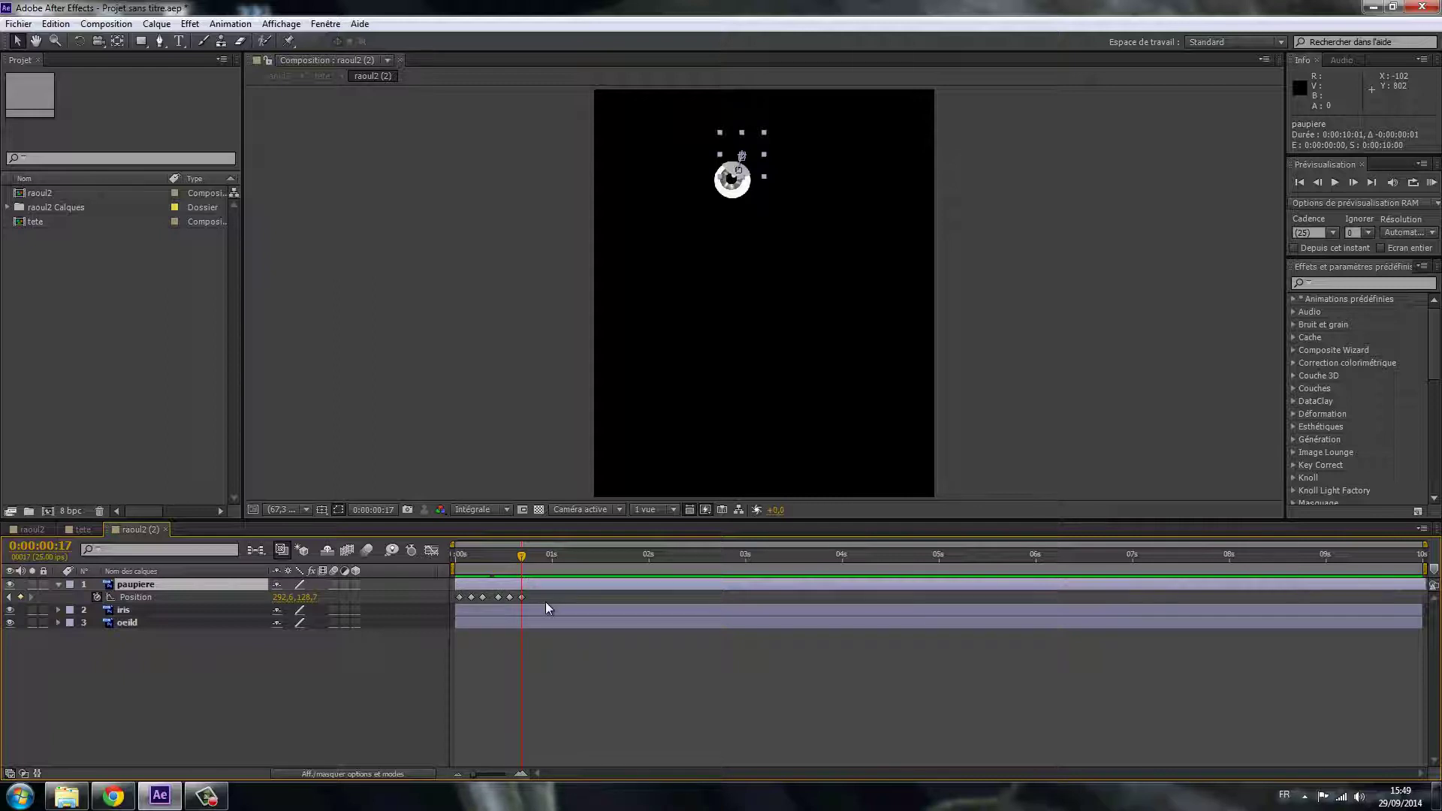
- Copy all six eyelid Position keyframes and paste them at 0:00:00:23
{"action": "left_click", "coordinate": [567, 555]}
{"action": "left_click", "coordinate": [539, 595]}
{"action": "left_click_drag", "start_coordinate": [524, 601], "coordinate": [453, 601]}
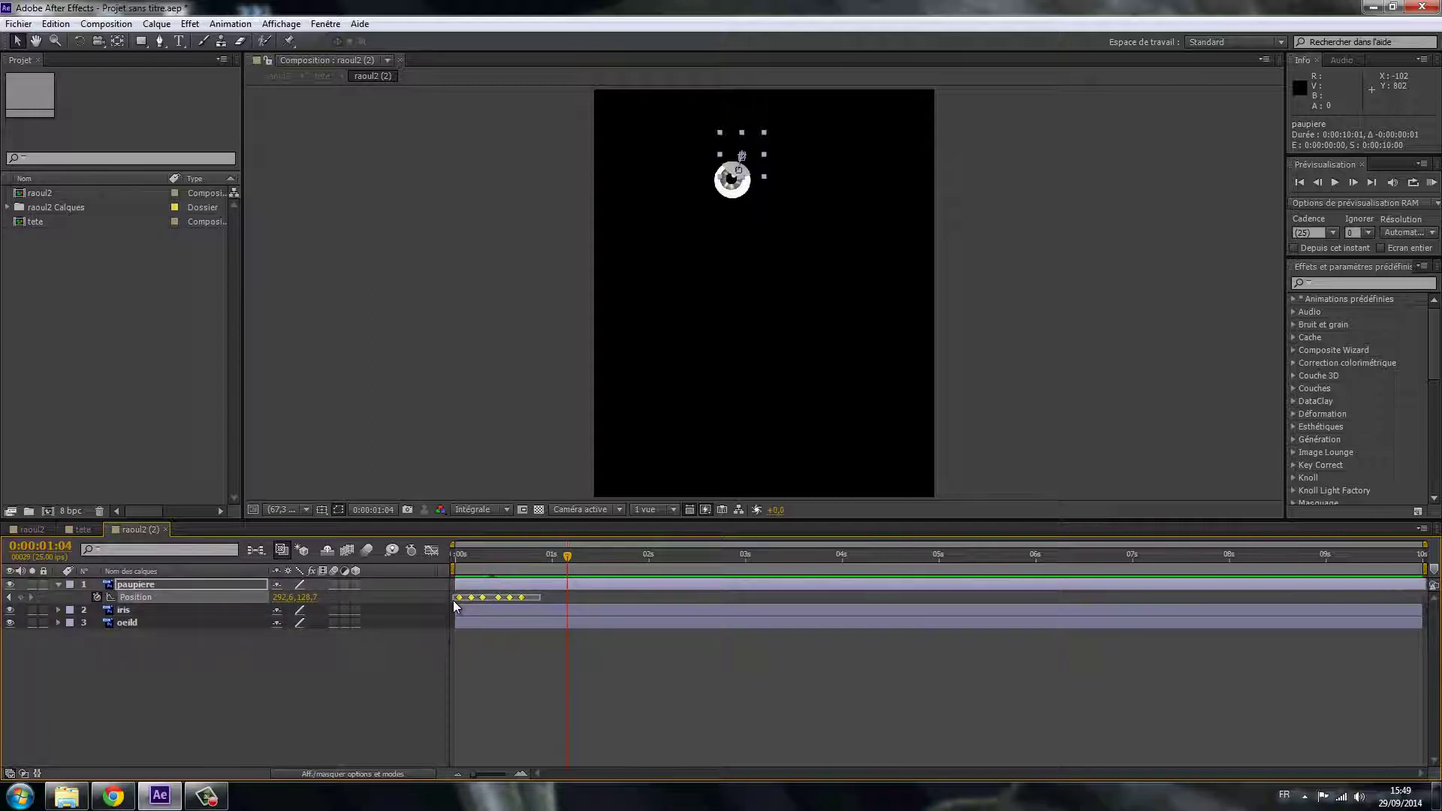
{"action": "left_click", "coordinate": [55, 25]}
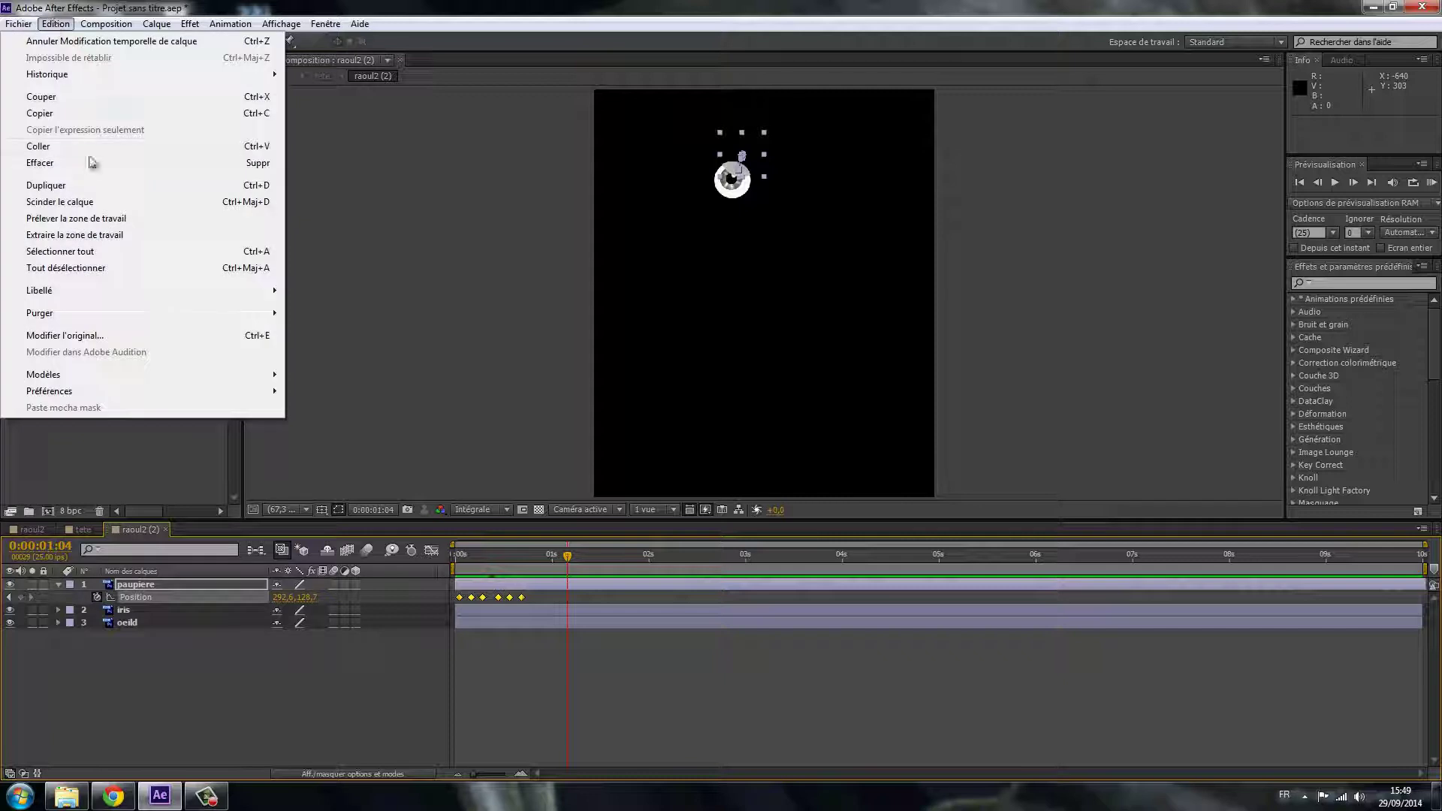
{"action": "left_click", "coordinate": [42, 114]}
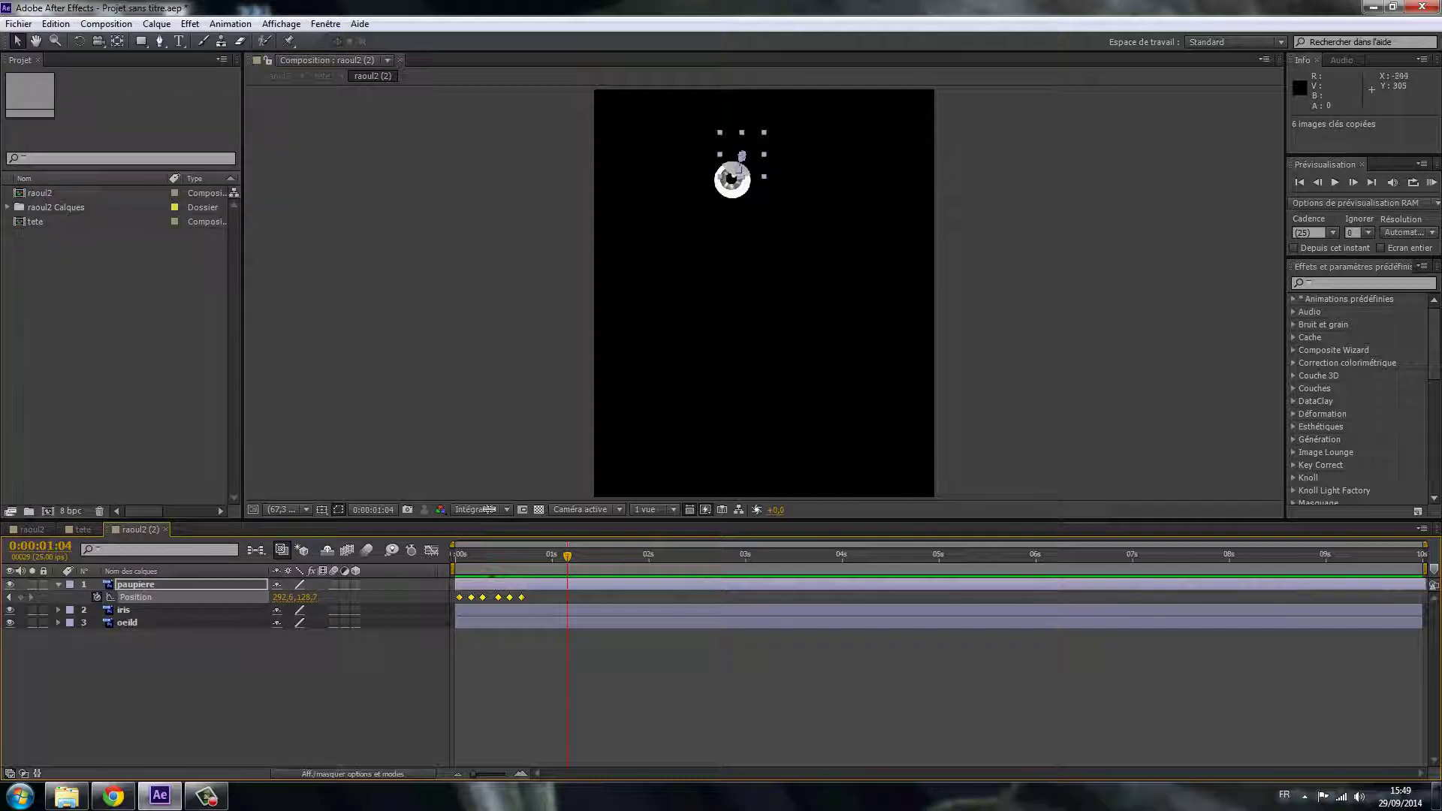
{"action": "left_click_drag", "start_coordinate": [567, 558], "coordinate": [544, 557]}
{"action": "left_click", "coordinate": [56, 25]}
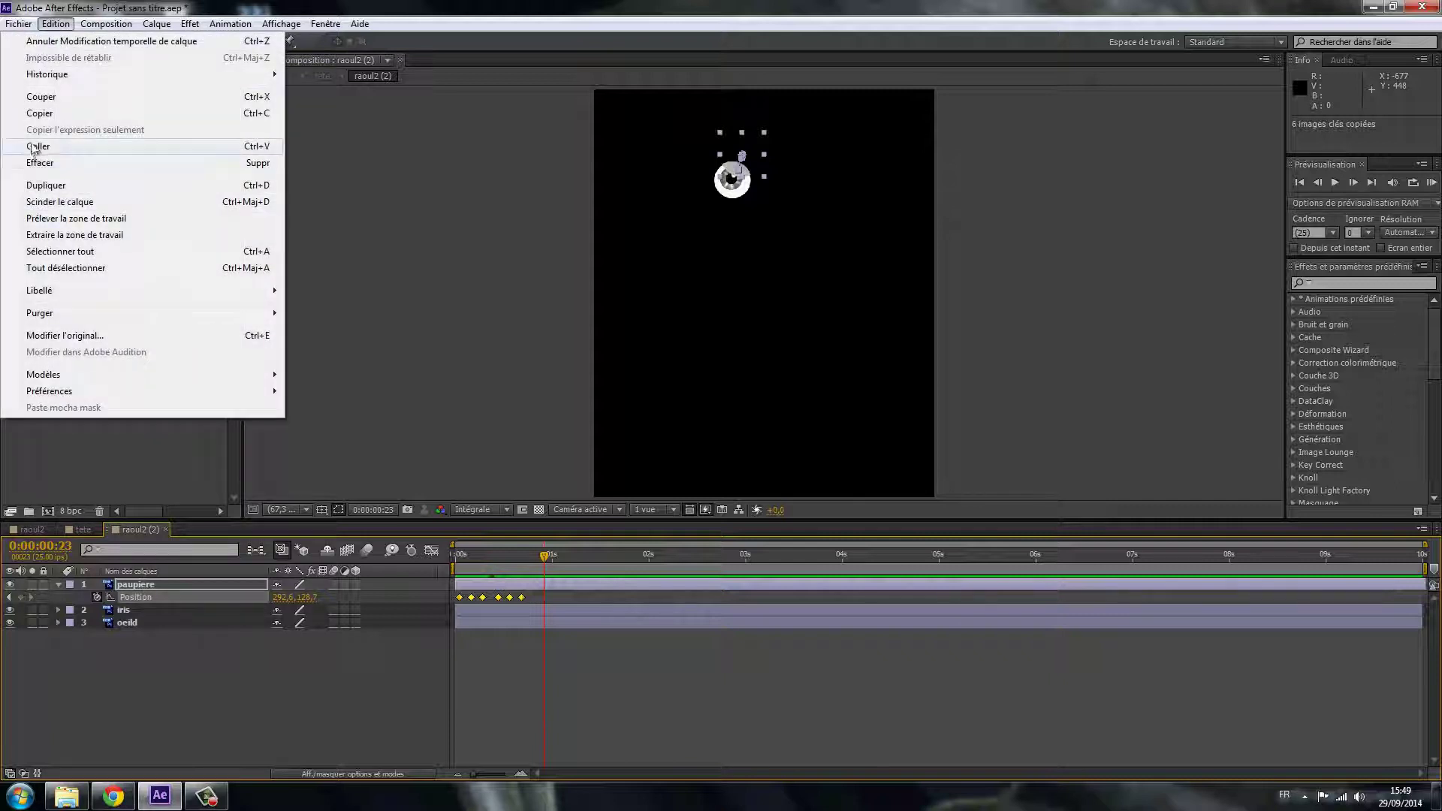
{"action": "left_click", "coordinate": [38, 147]}
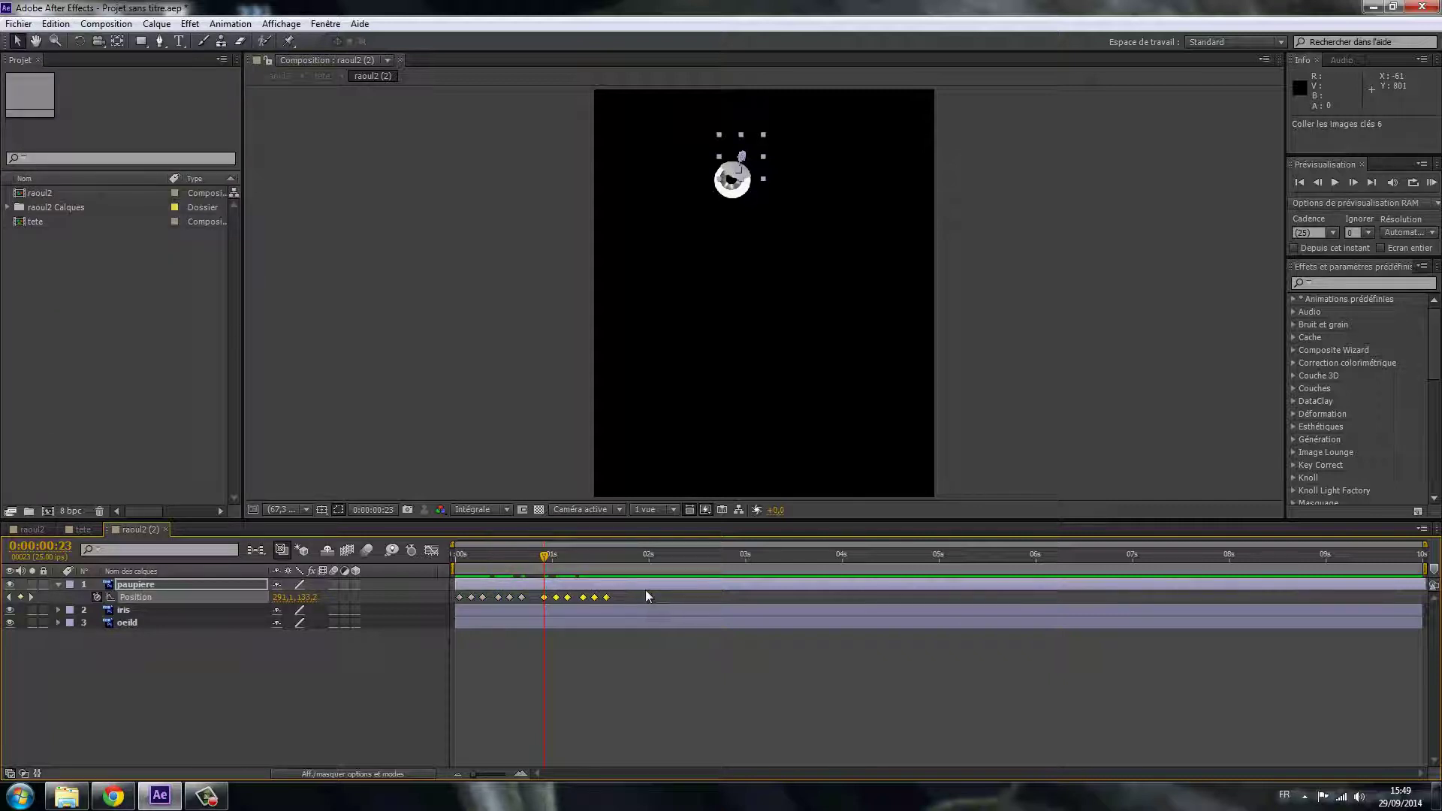
- Copy the twelve eyelid keyframes, paste them after 0:00:01:20, and preview the blinking
{"action": "left_click_drag", "start_coordinate": [644, 606], "coordinate": [455, 591]}
{"action": "left_click", "coordinate": [56, 23]}
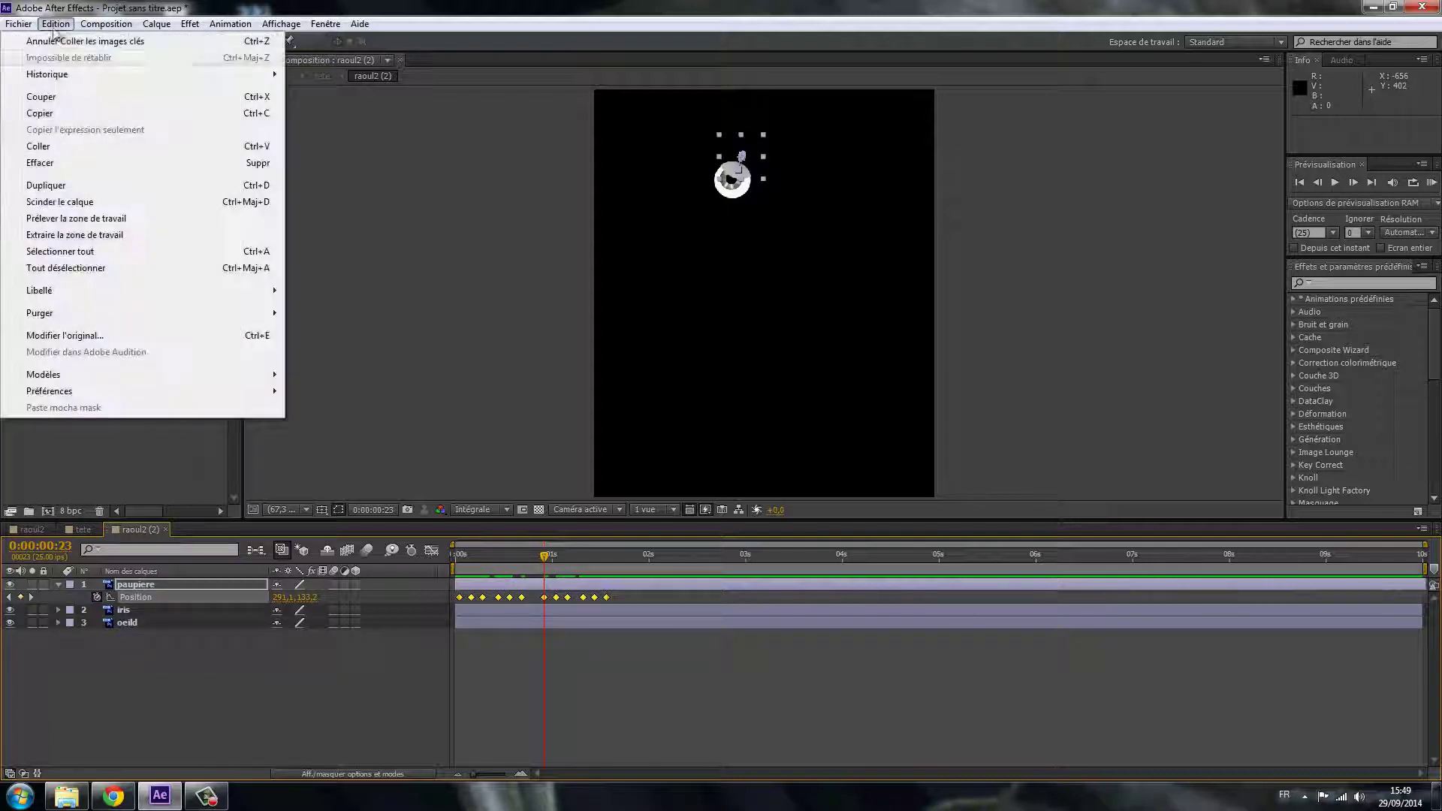
{"action": "left_click", "coordinate": [37, 115]}
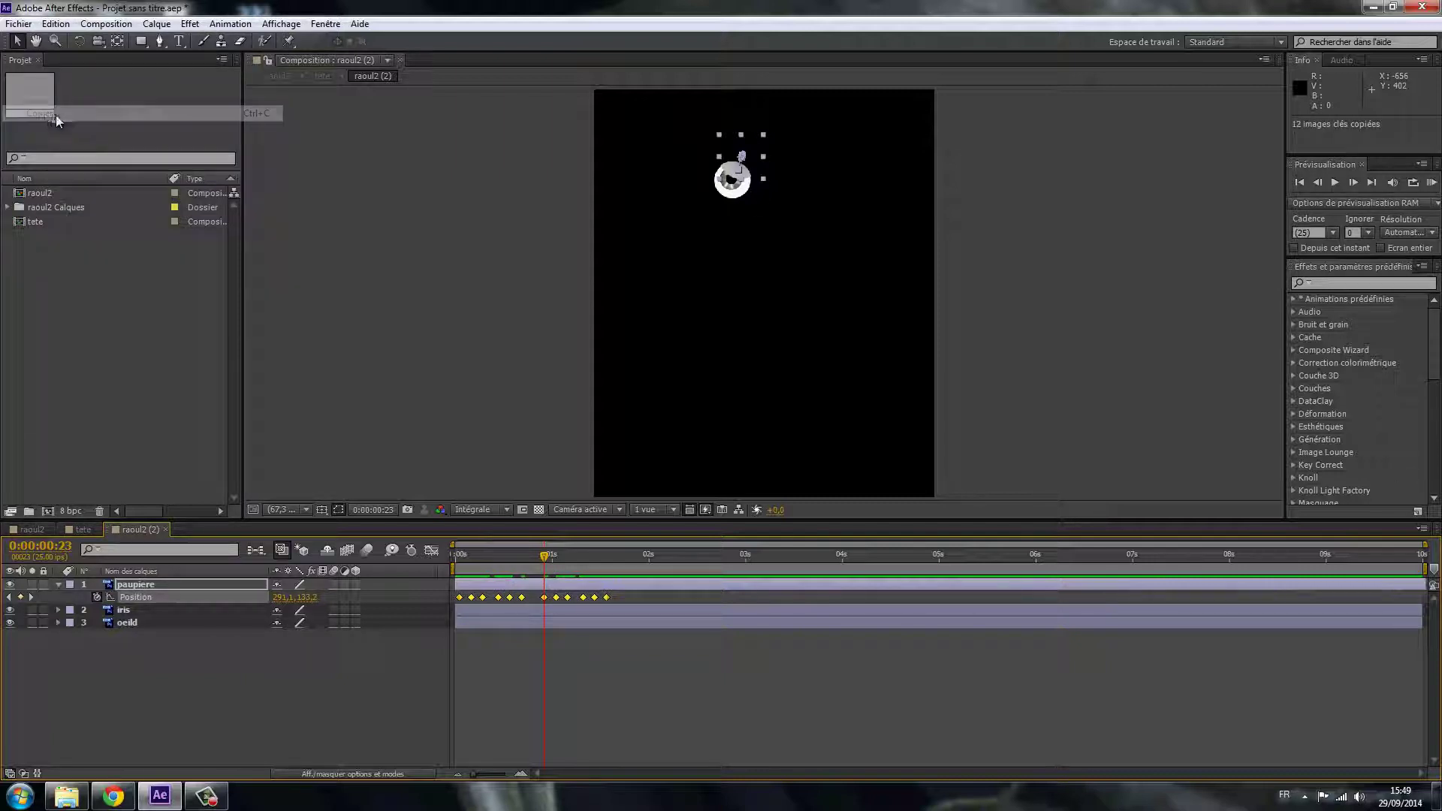
{"action": "left_click", "coordinate": [55, 24]}
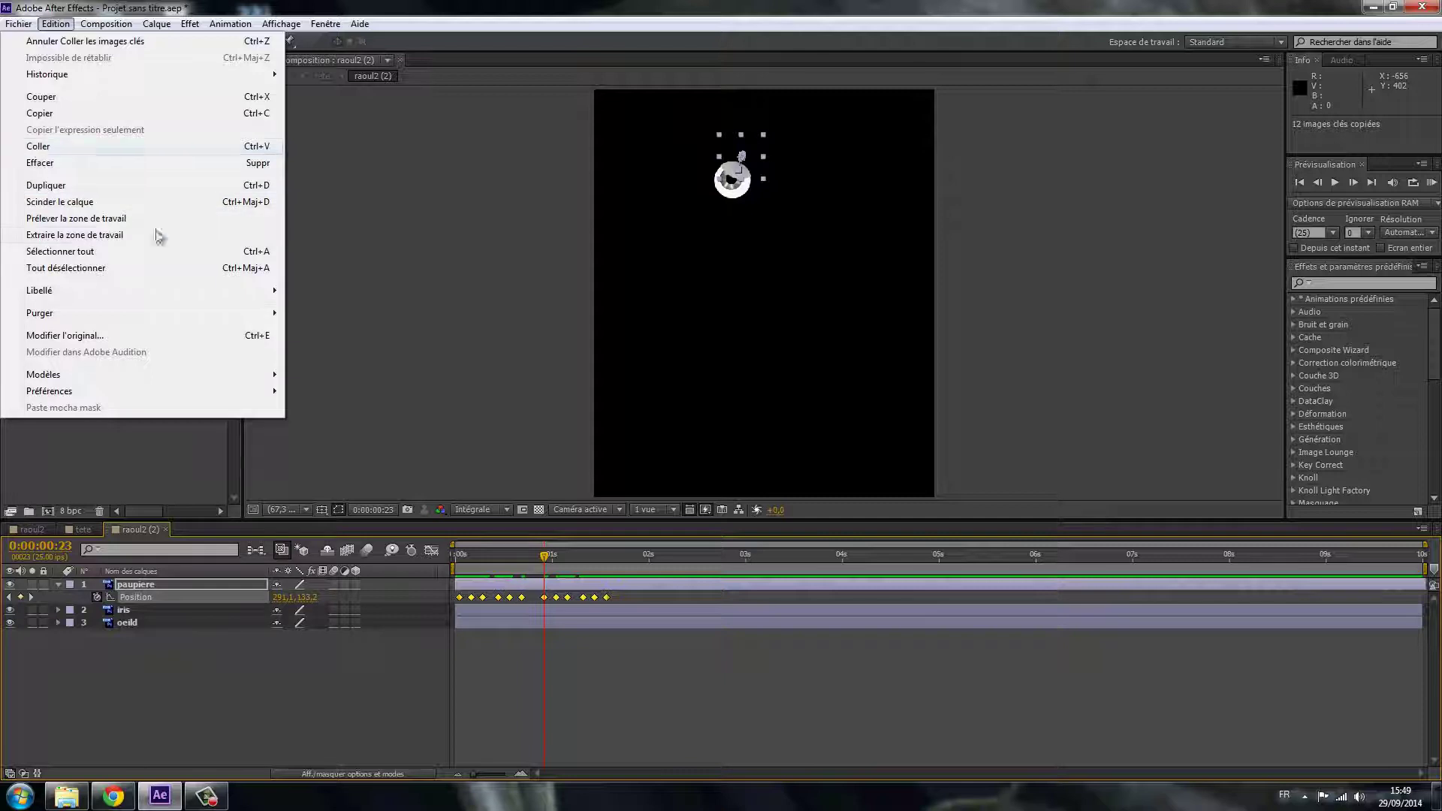
{"action": "left_click_drag", "start_coordinate": [546, 556], "coordinate": [629, 561]}
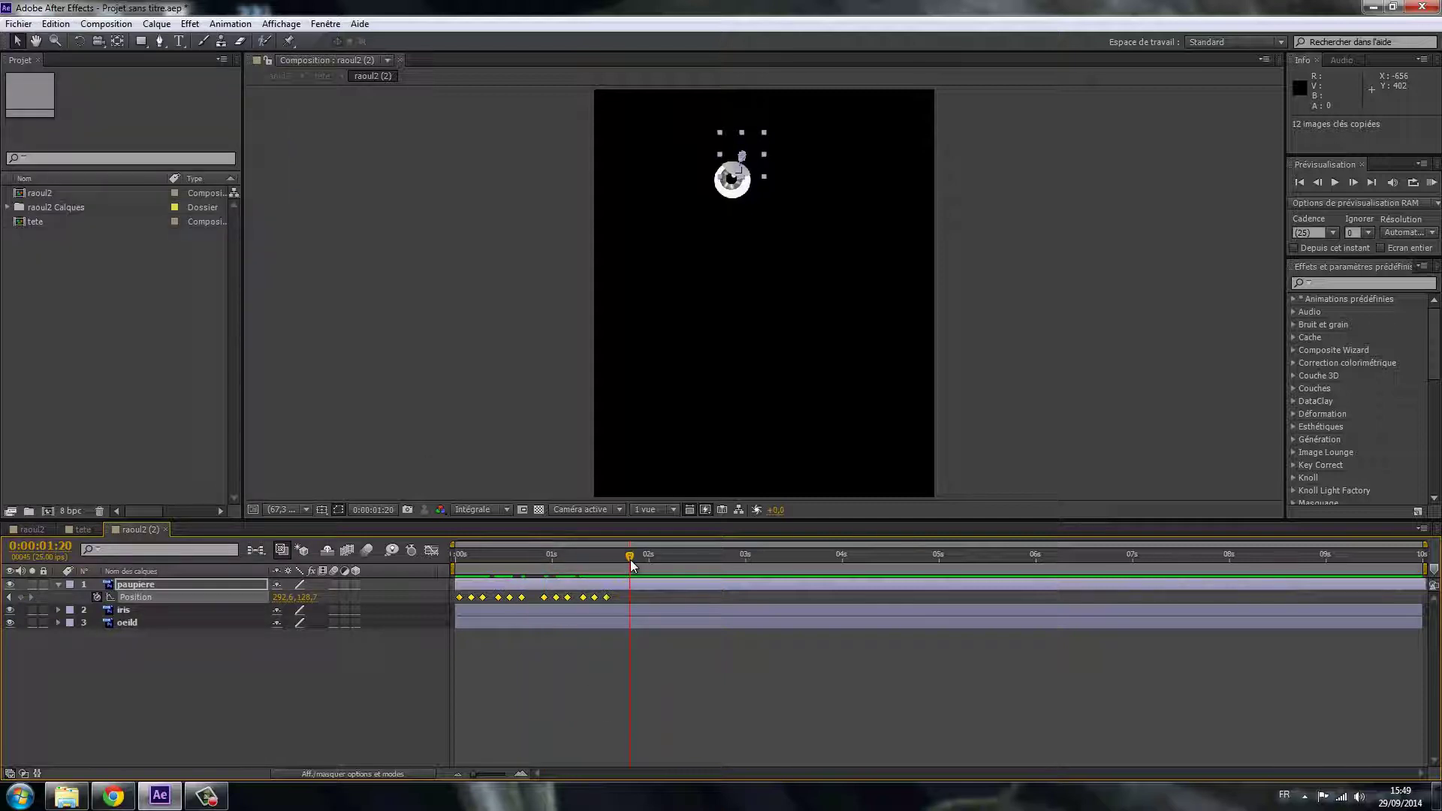
{"action": "left_click", "coordinate": [56, 23]}
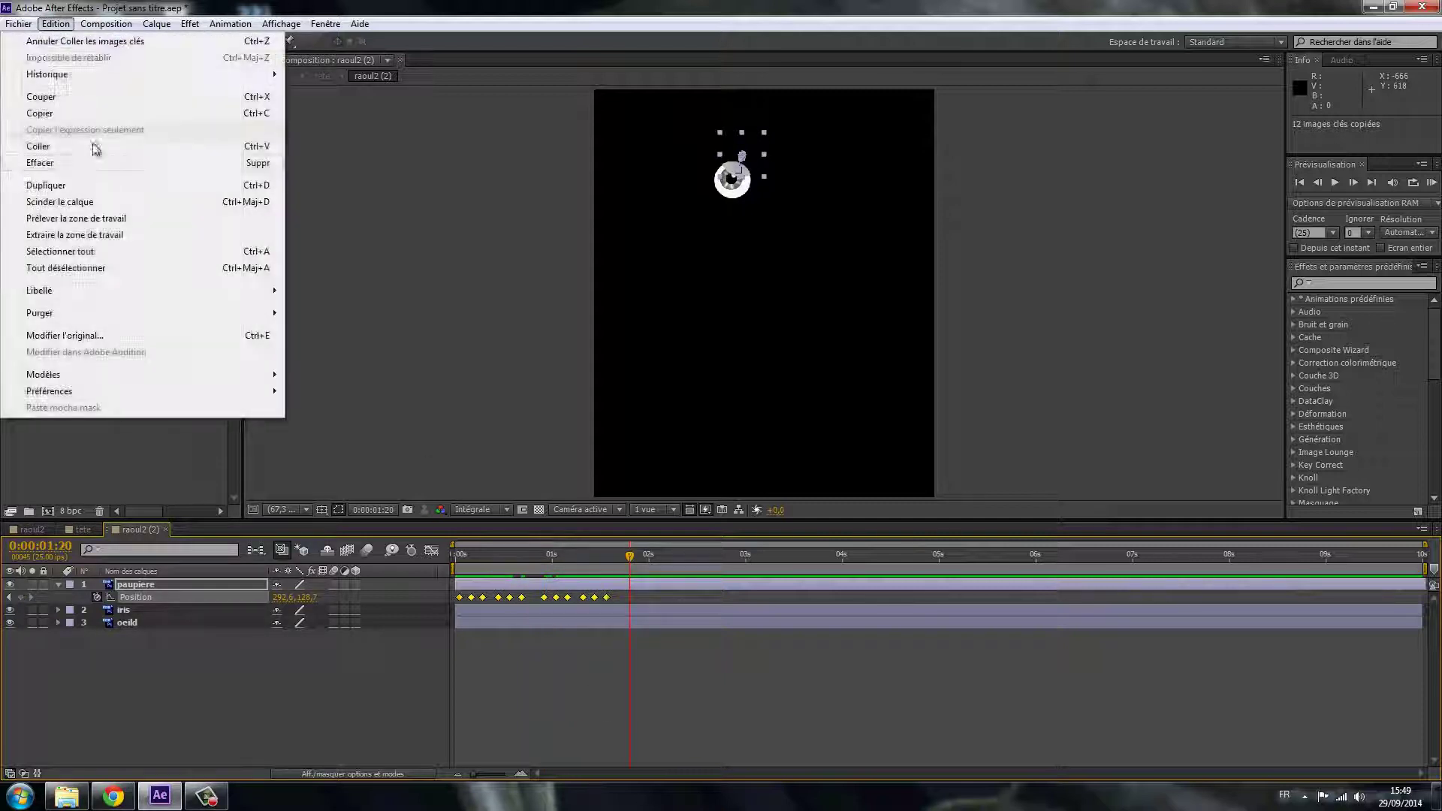
{"action": "left_click", "coordinate": [38, 146]}
{"action": "key", "text": "space"}
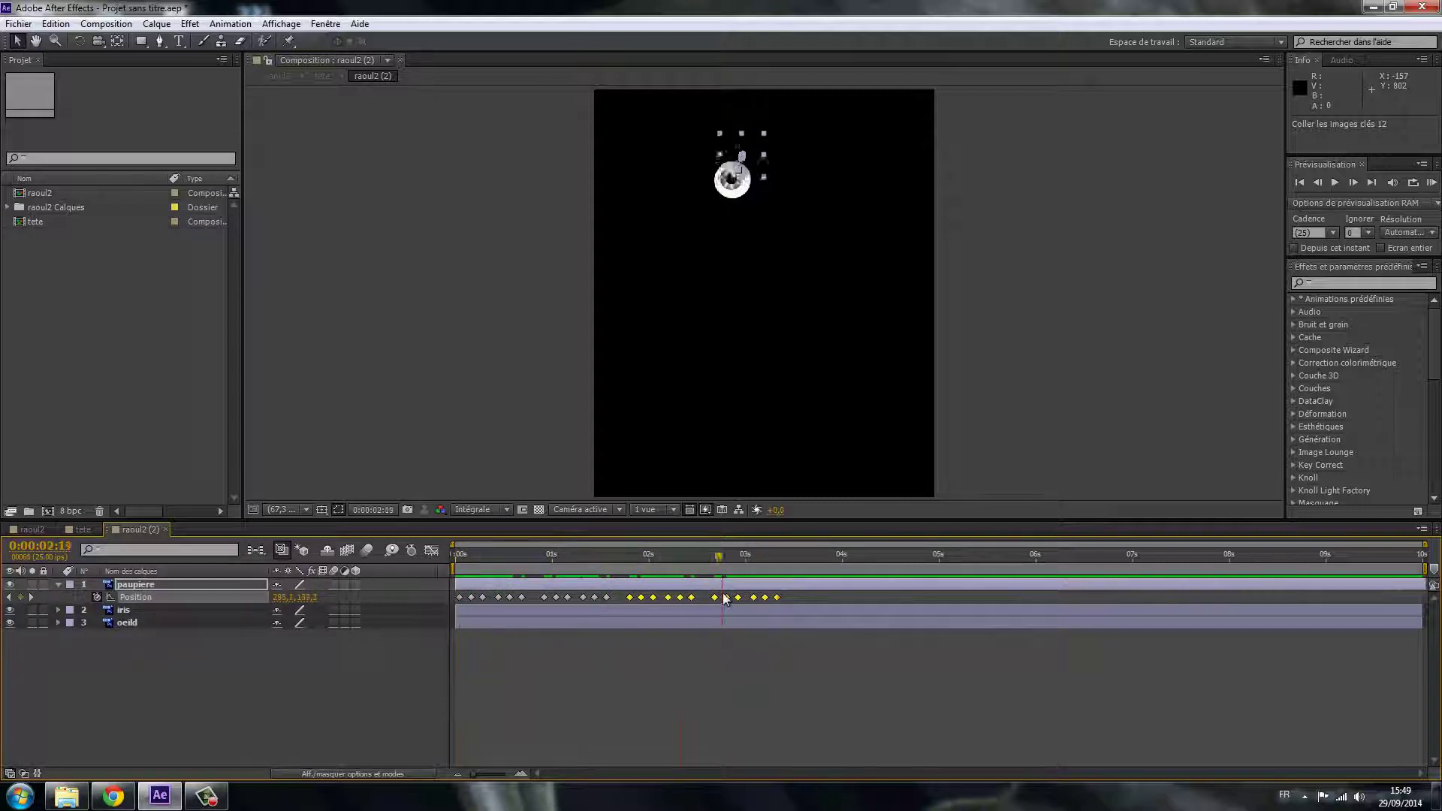
{"action": "key", "text": "space"}
{"action": "key", "text": "space"}
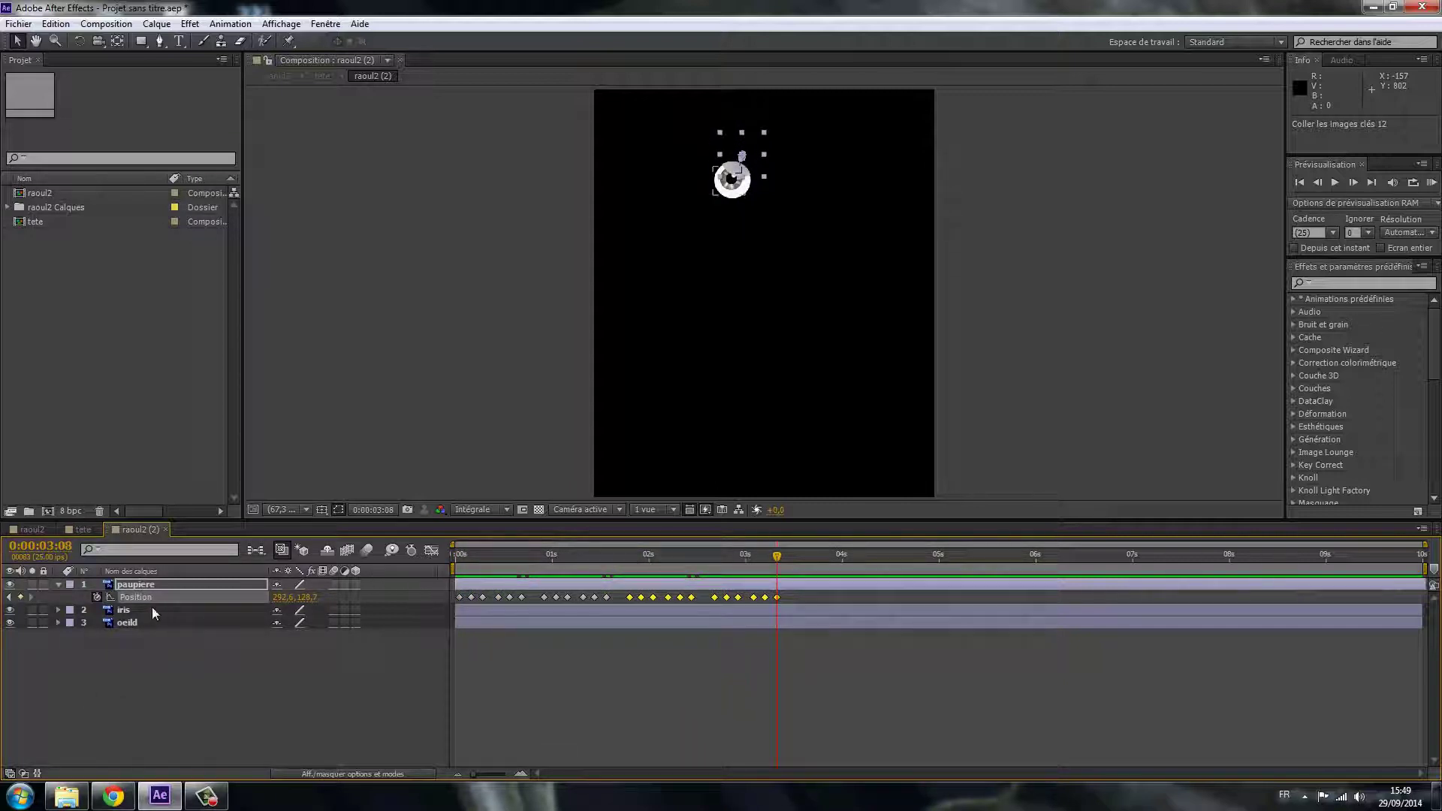
{"action": "left_click", "coordinate": [152, 610]}
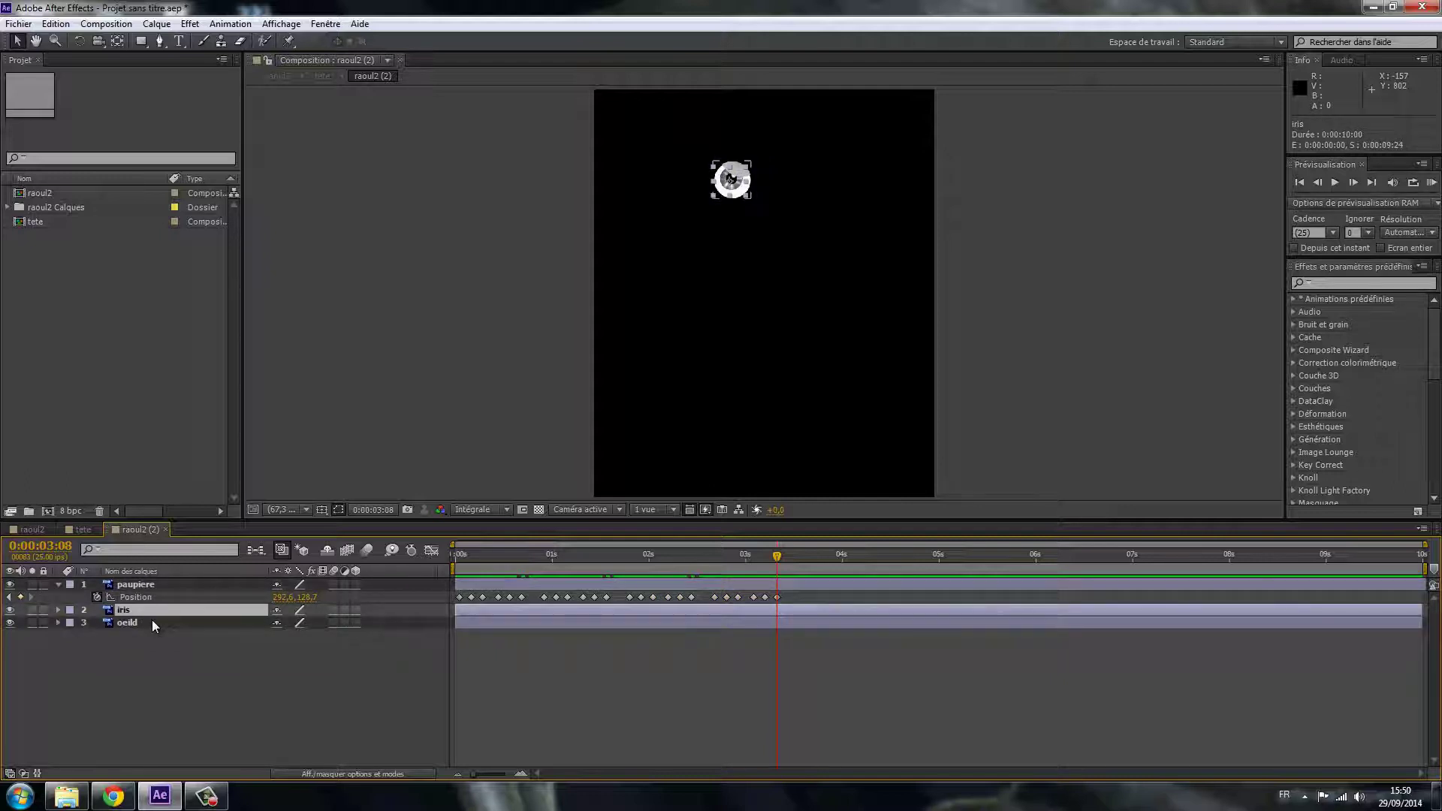
- Key the iris Position at 0:00, then shift it slightly down at frame 6
{"action": "key", "text": "p"}
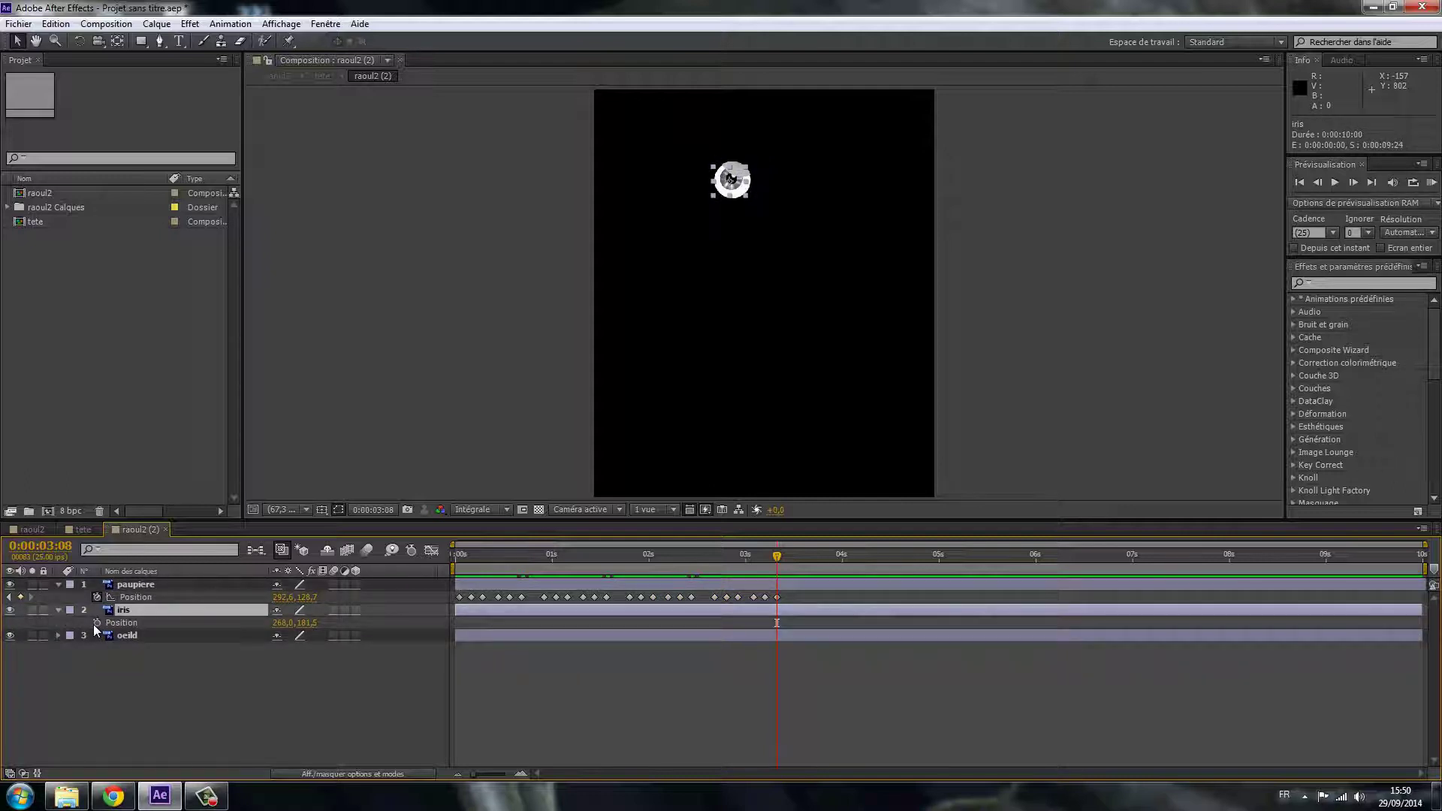
{"action": "left_click_drag", "start_coordinate": [766, 569], "coordinate": [438, 581]}
{"action": "left_click", "coordinate": [97, 623]}
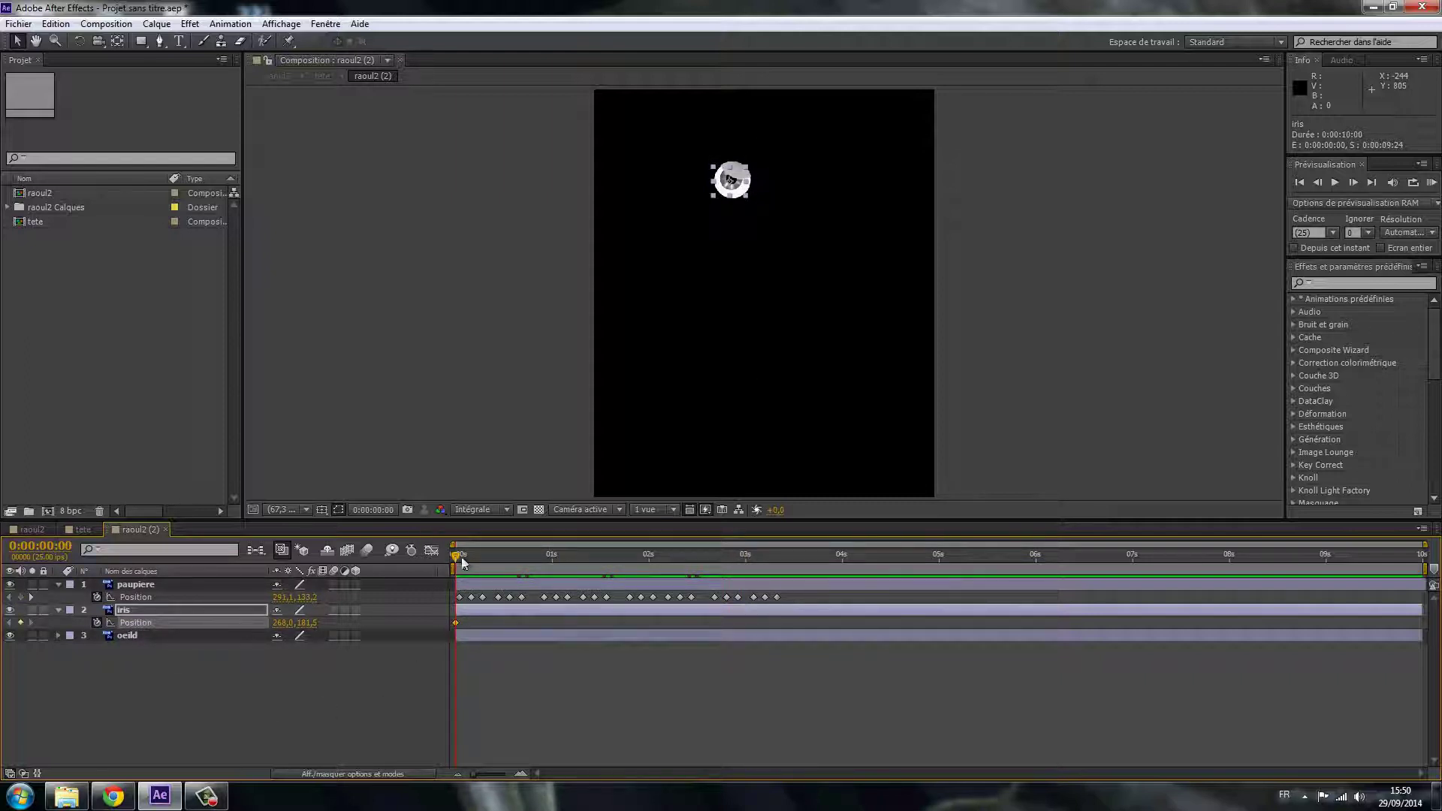
{"action": "left_click_drag", "start_coordinate": [462, 560], "coordinate": [480, 560]}
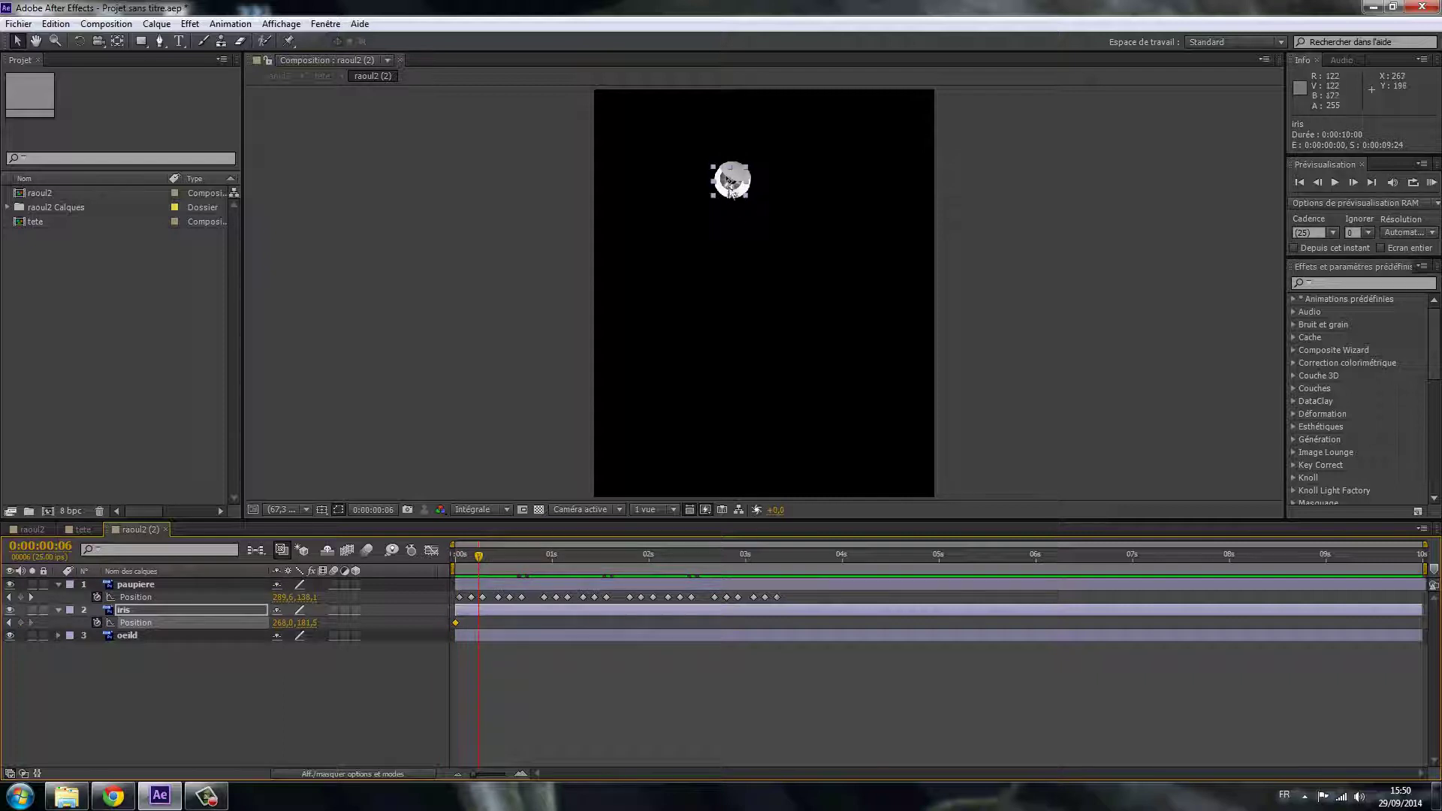
{"action": "left_click_drag", "start_coordinate": [730, 183], "coordinate": [728, 189]}
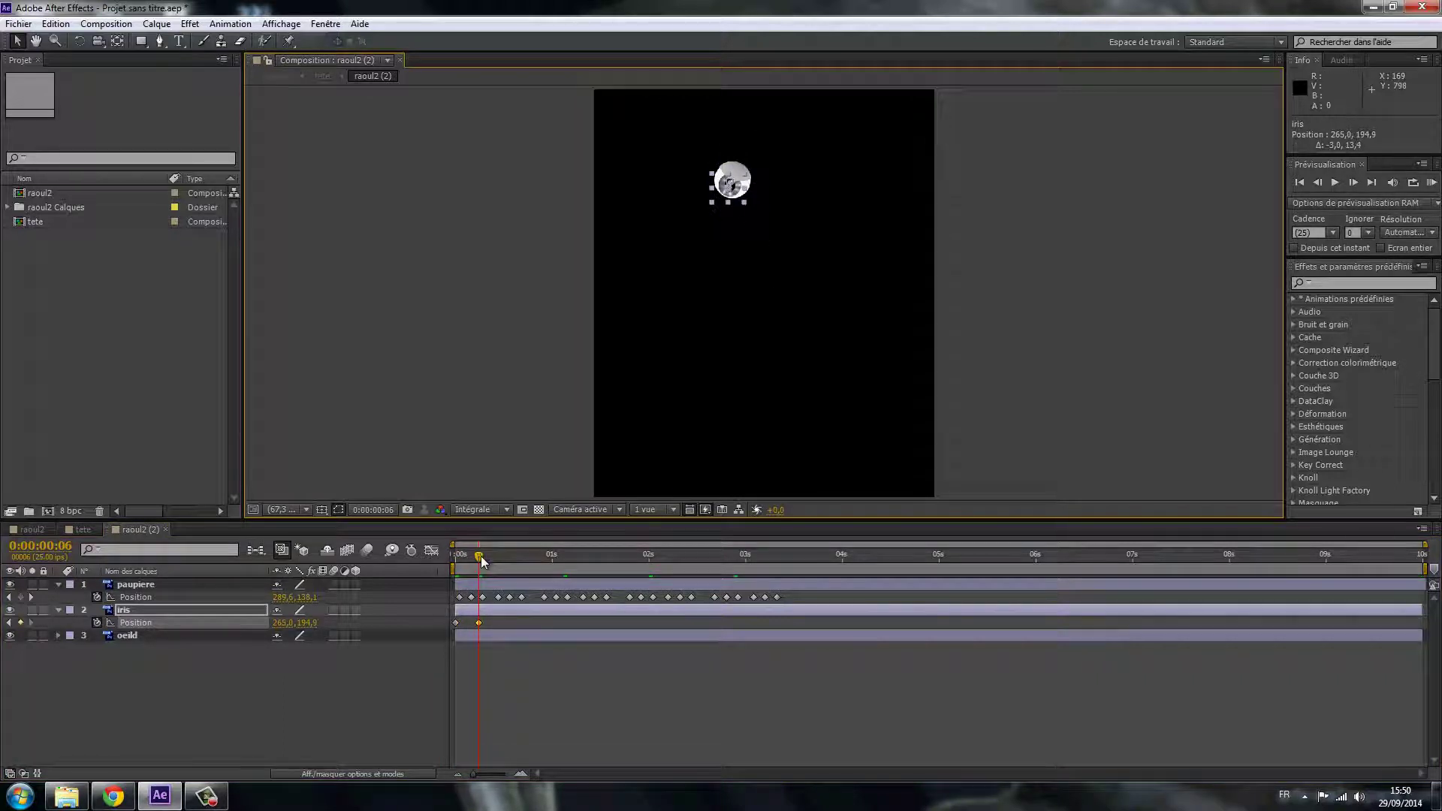
- Key the iris up-left at frame 12 and back right at frame 19, then preview
{"action": "left_click_drag", "start_coordinate": [482, 562], "coordinate": [503, 560]}
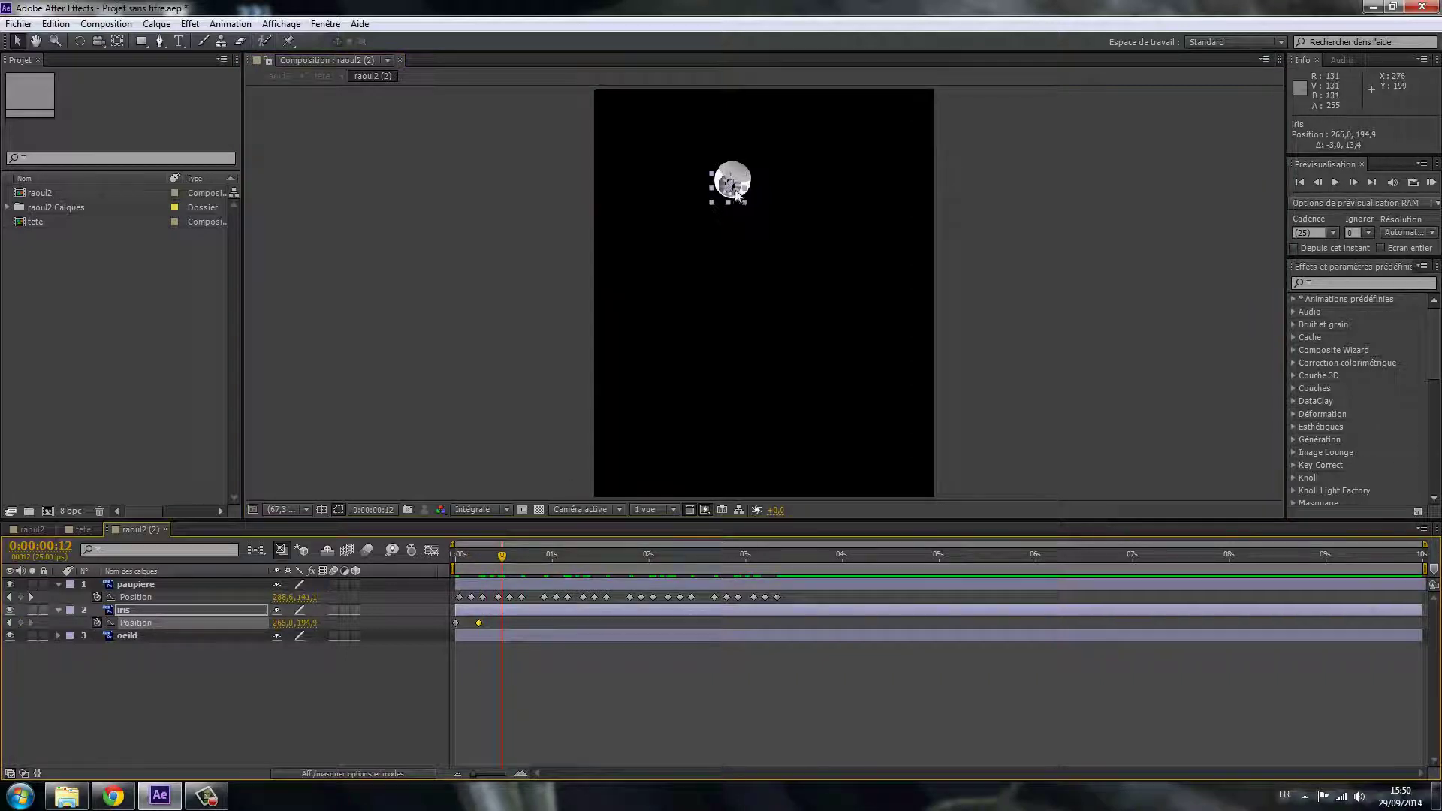
{"action": "left_click_drag", "start_coordinate": [736, 193], "coordinate": [730, 190]}
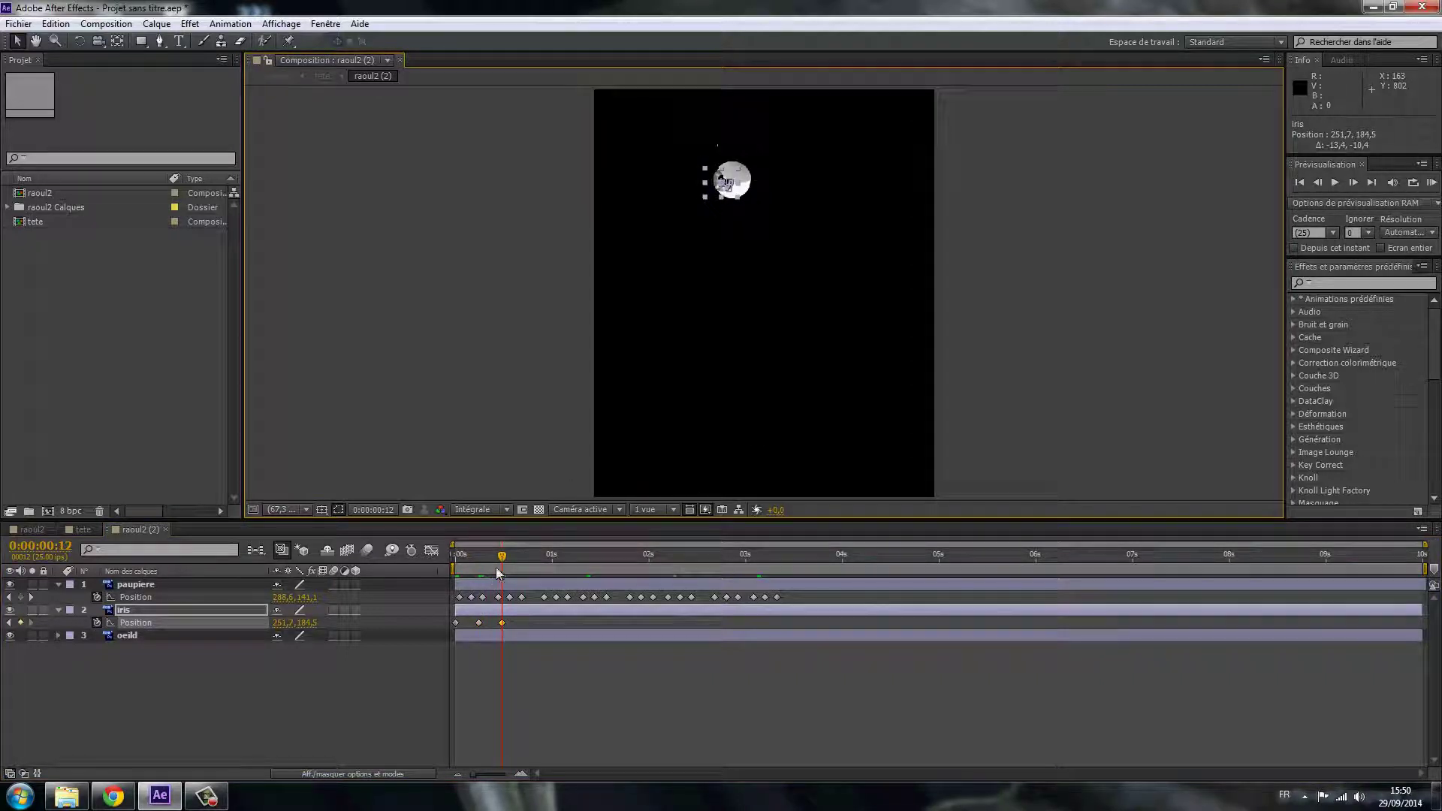
{"action": "left_click_drag", "start_coordinate": [497, 567], "coordinate": [530, 562]}
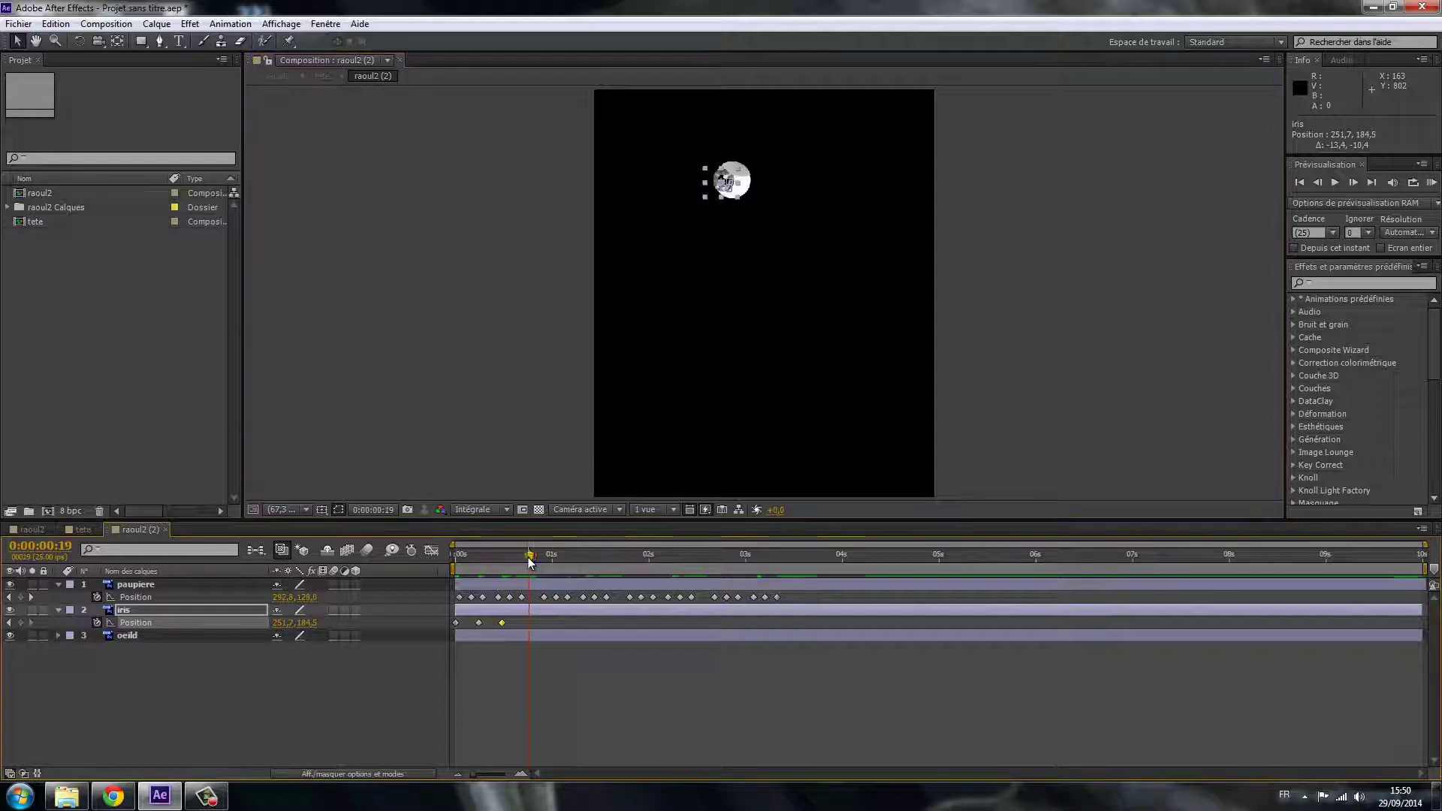
{"action": "left_click_drag", "start_coordinate": [731, 187], "coordinate": [740, 186]}
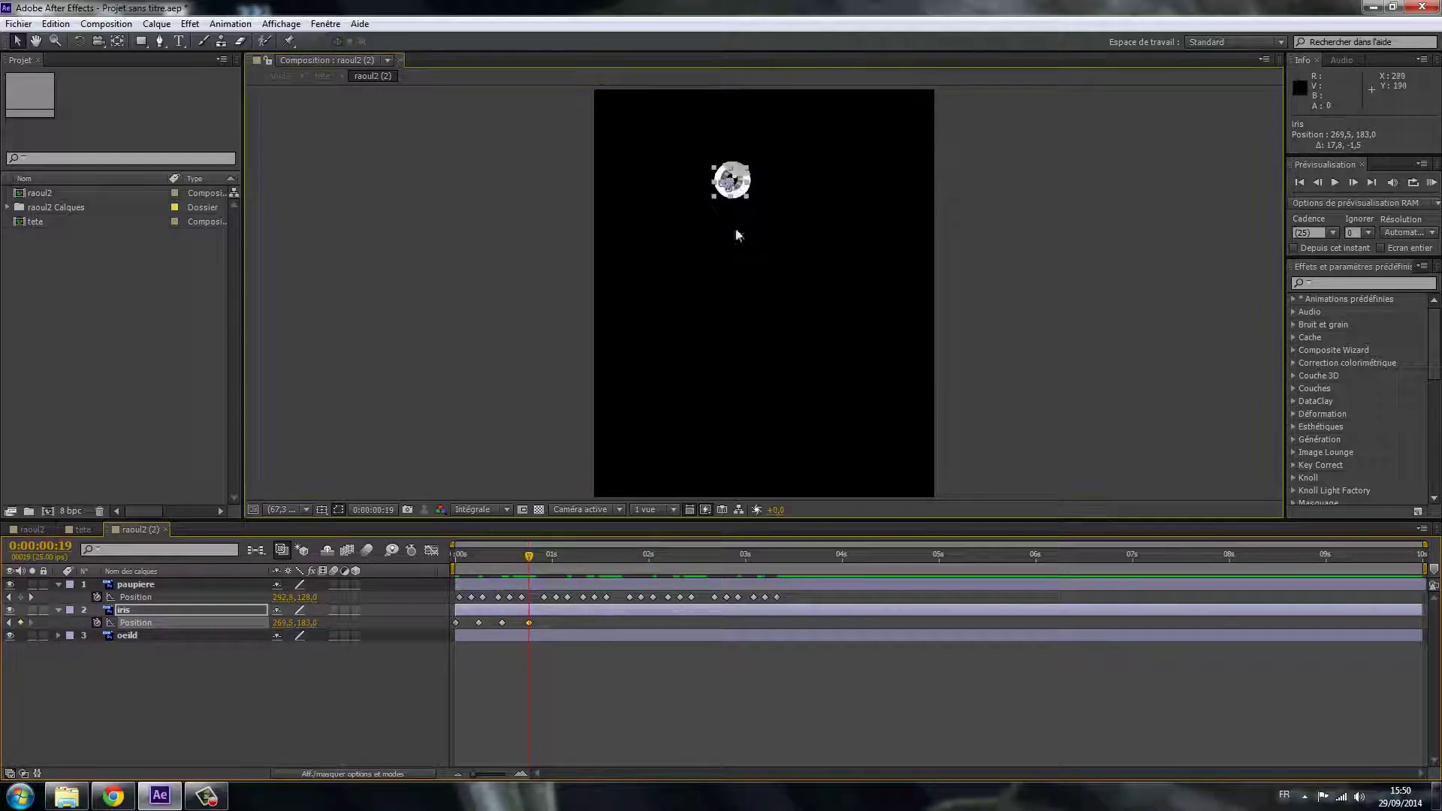
{"action": "key", "text": "space"}
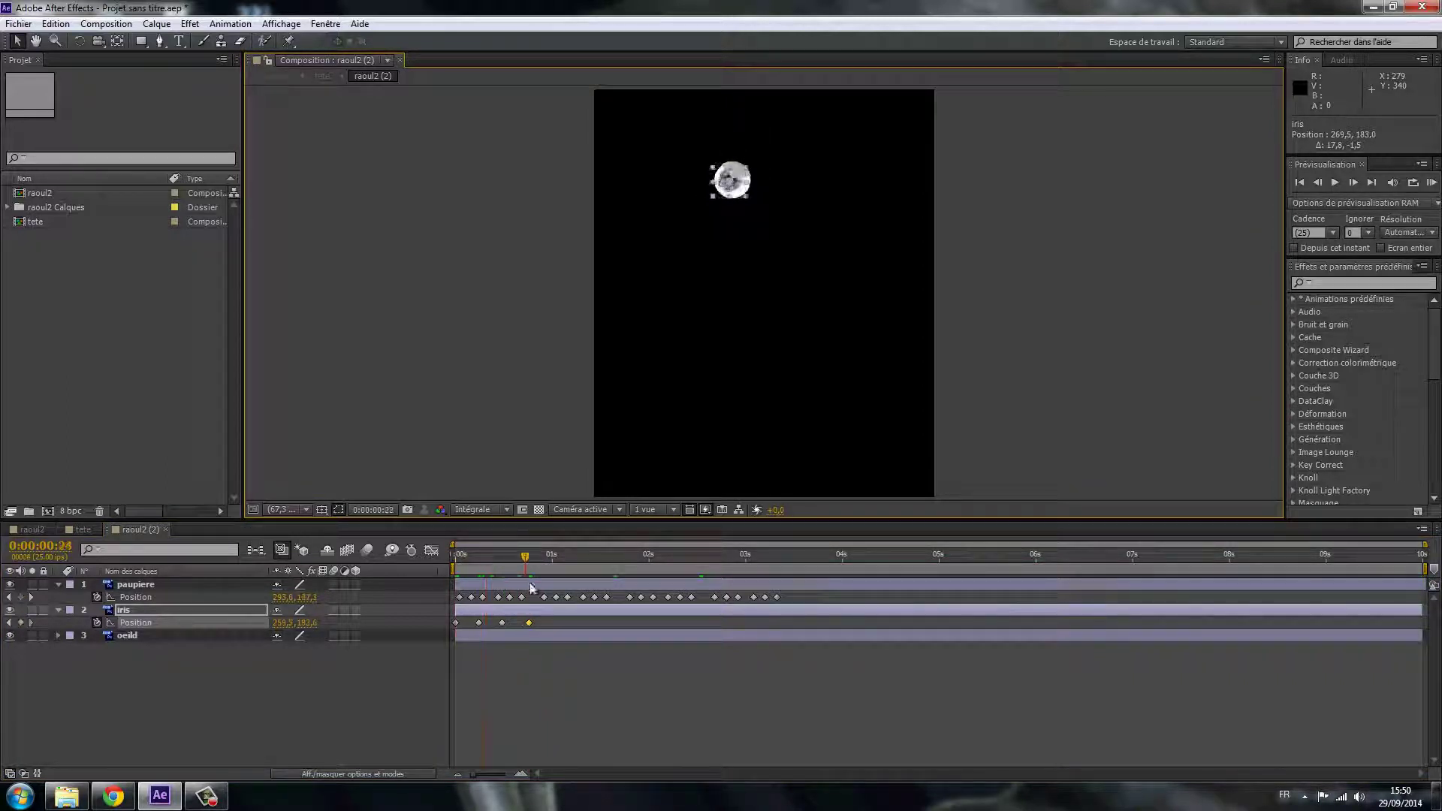
{"action": "mouse_move", "coordinate": [530, 588]}
{"action": "left_mouse_down"}
{"action": "mouse_move", "coordinate": [629, 621]}
{"action": "mouse_move", "coordinate": [441, 620]}
{"action": "left_mouse_up"}
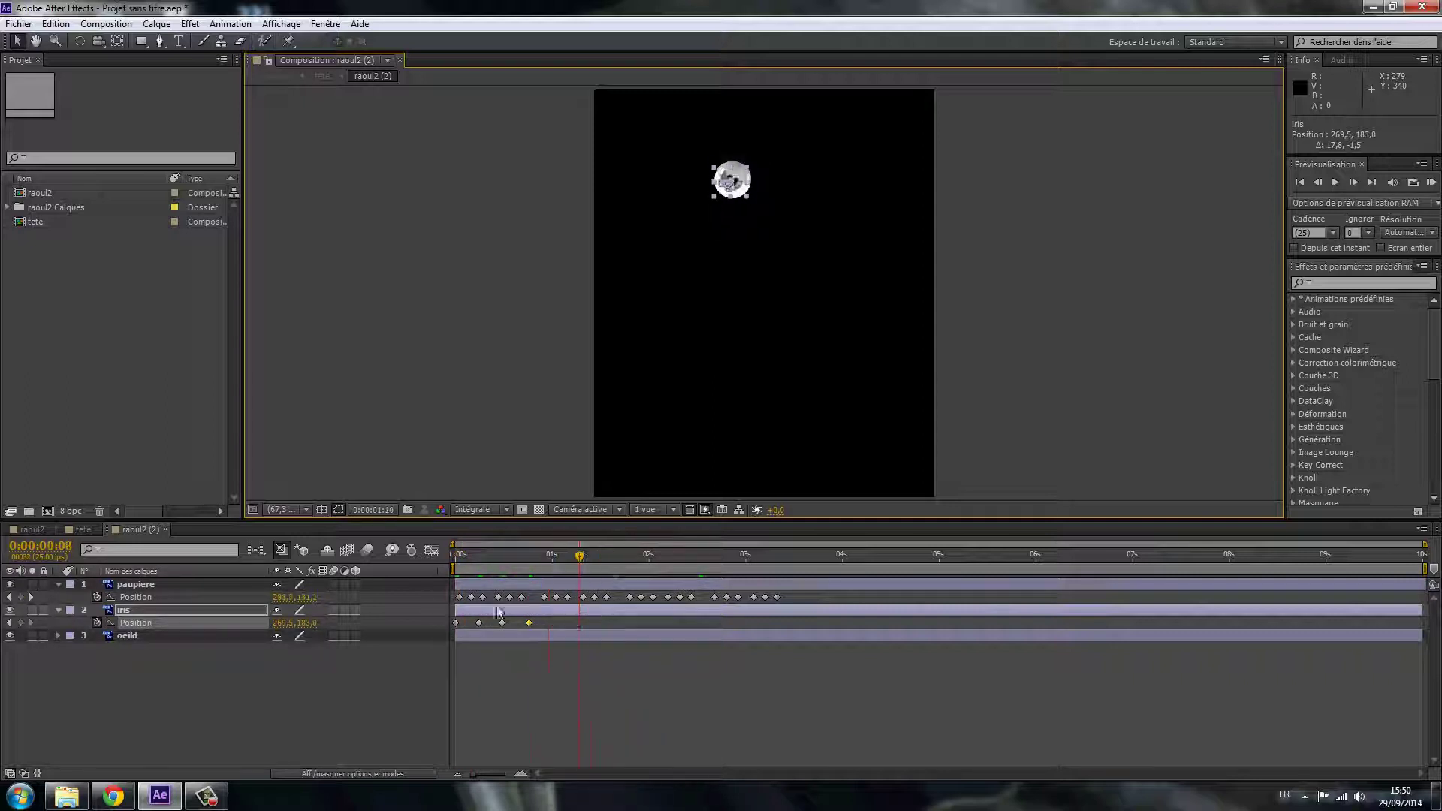
{"action": "left_click", "coordinate": [440, 620]}
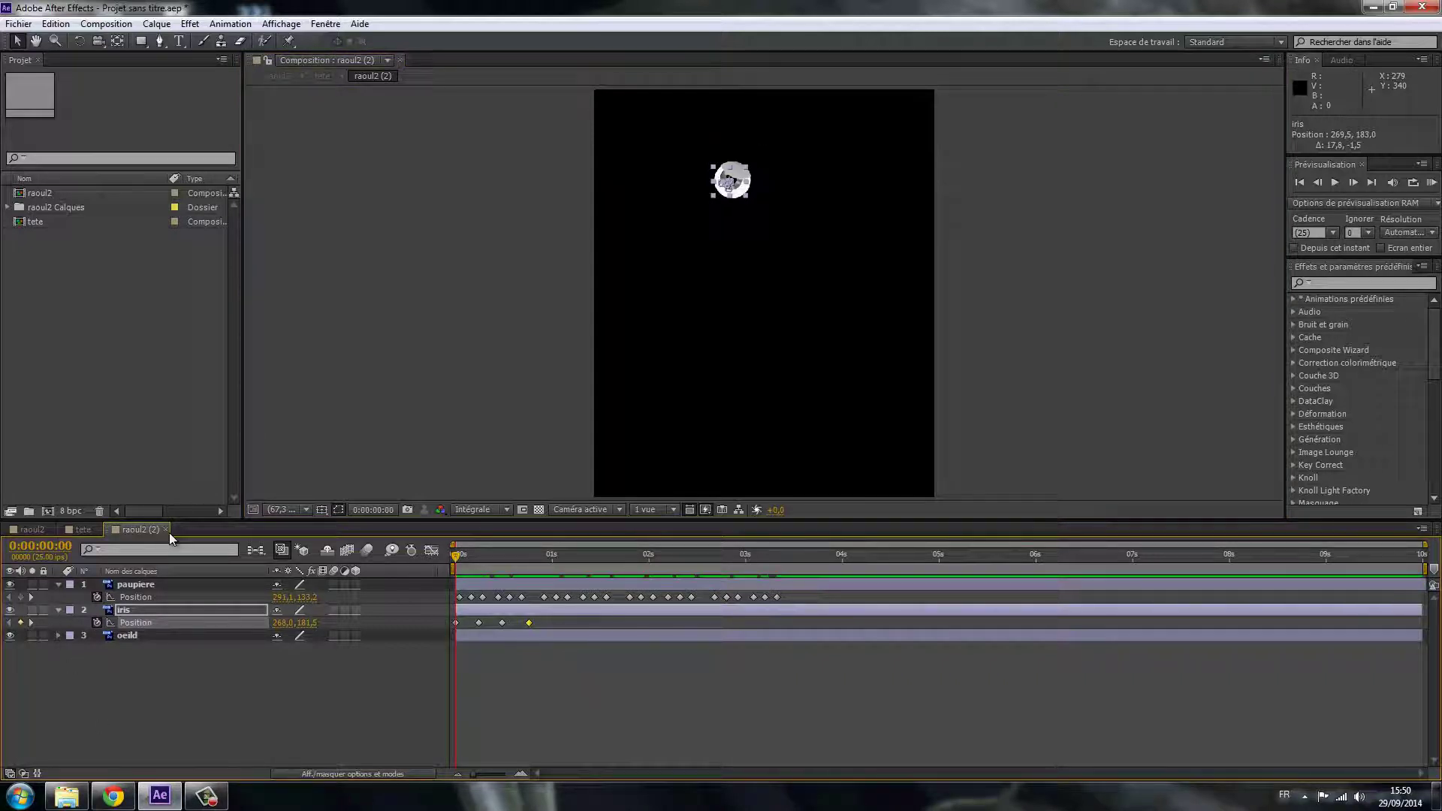
{"action": "left_click", "coordinate": [81, 528]}
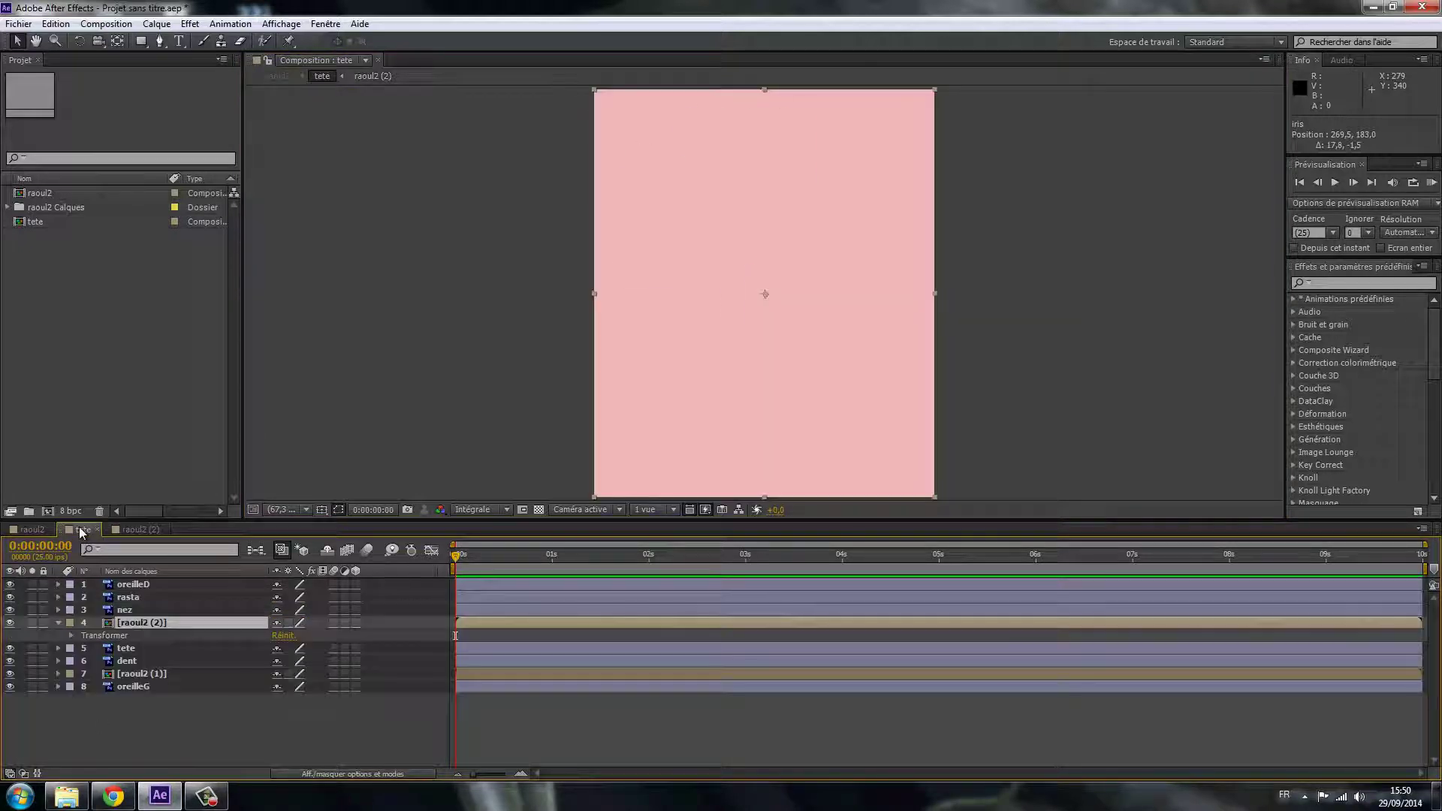
{"action": "left_click_drag", "start_coordinate": [457, 562], "coordinate": [457, 591]}
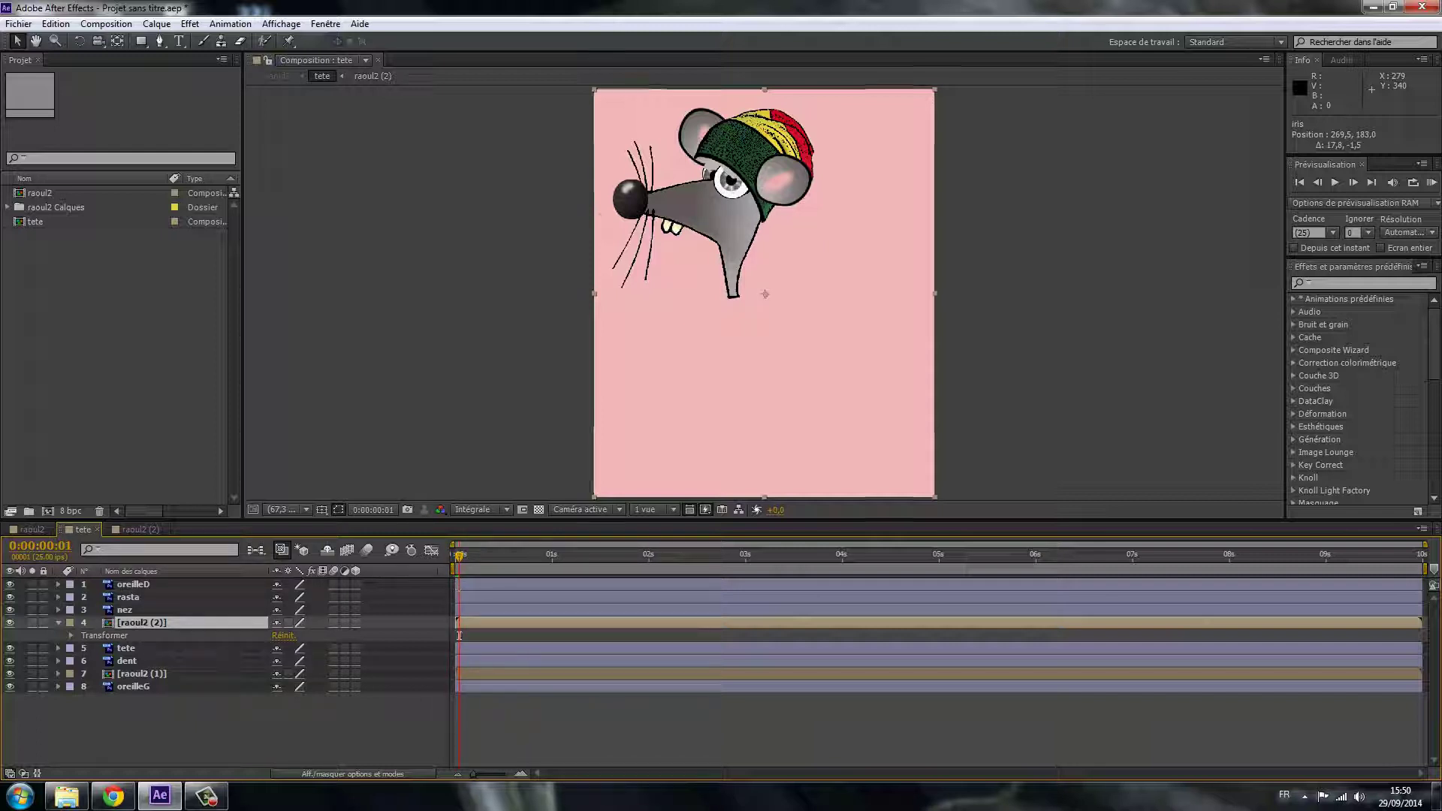
{"action": "double_click", "coordinate": [127, 624]}
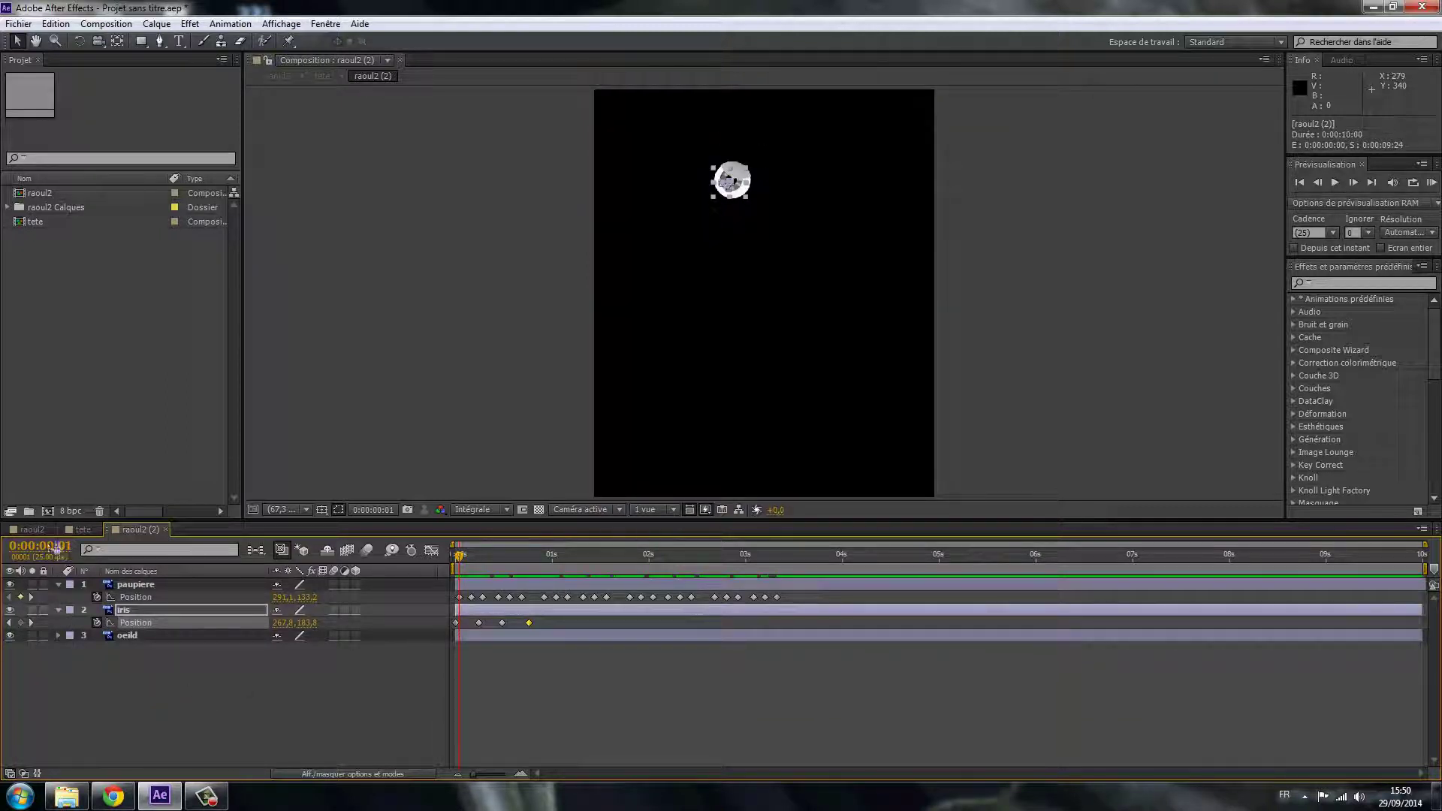
- Switch to raoul2, scrub to review the eye animation, glance at tete, then return to raoul2
{"action": "left_click", "coordinate": [36, 530]}
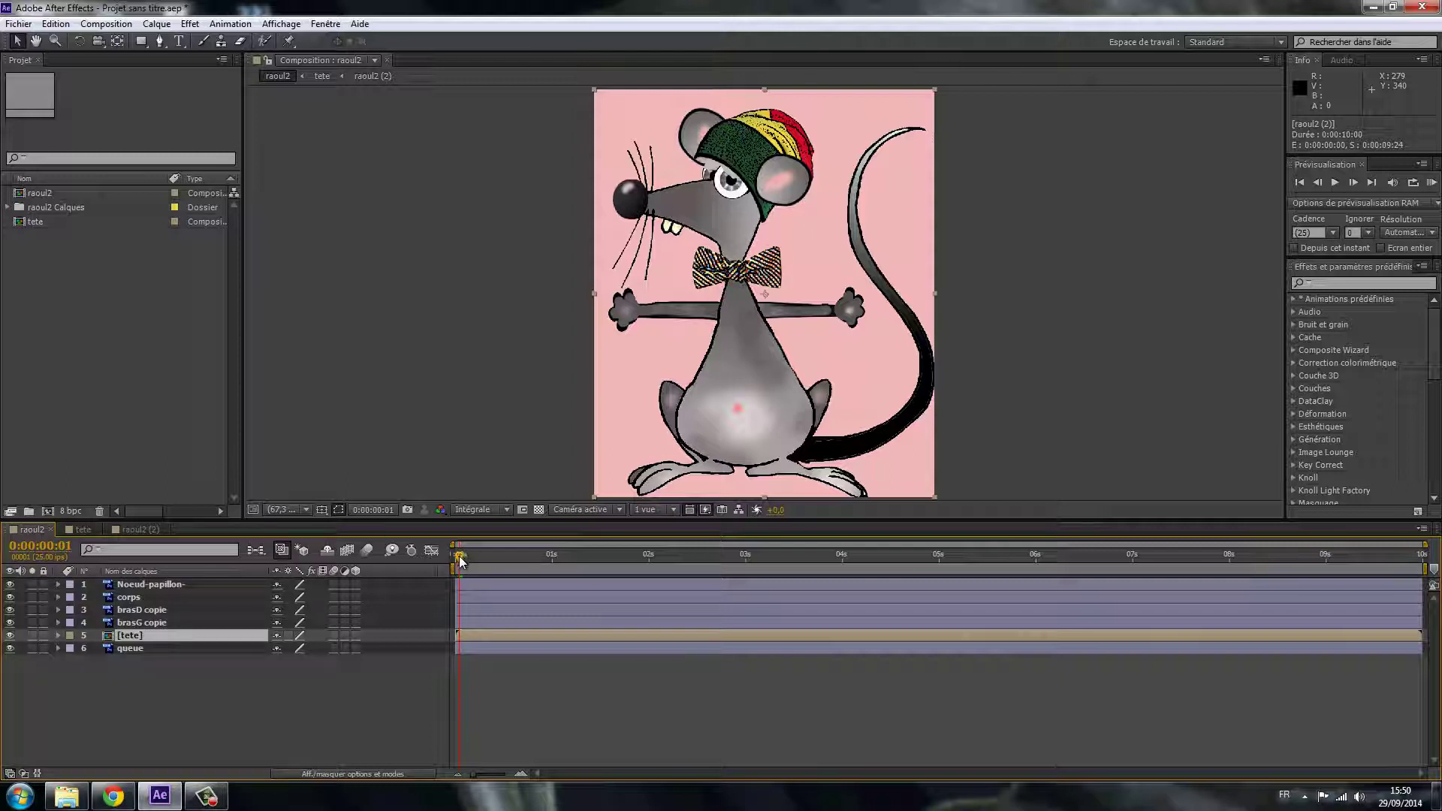
{"action": "mouse_move", "coordinate": [460, 561]}
{"action": "left_mouse_down"}
{"action": "mouse_move", "coordinate": [586, 590]}
{"action": "mouse_move", "coordinate": [475, 593]}
{"action": "left_mouse_up"}
{"action": "left_click_drag", "start_coordinate": [570, 617], "coordinate": [471, 616]}
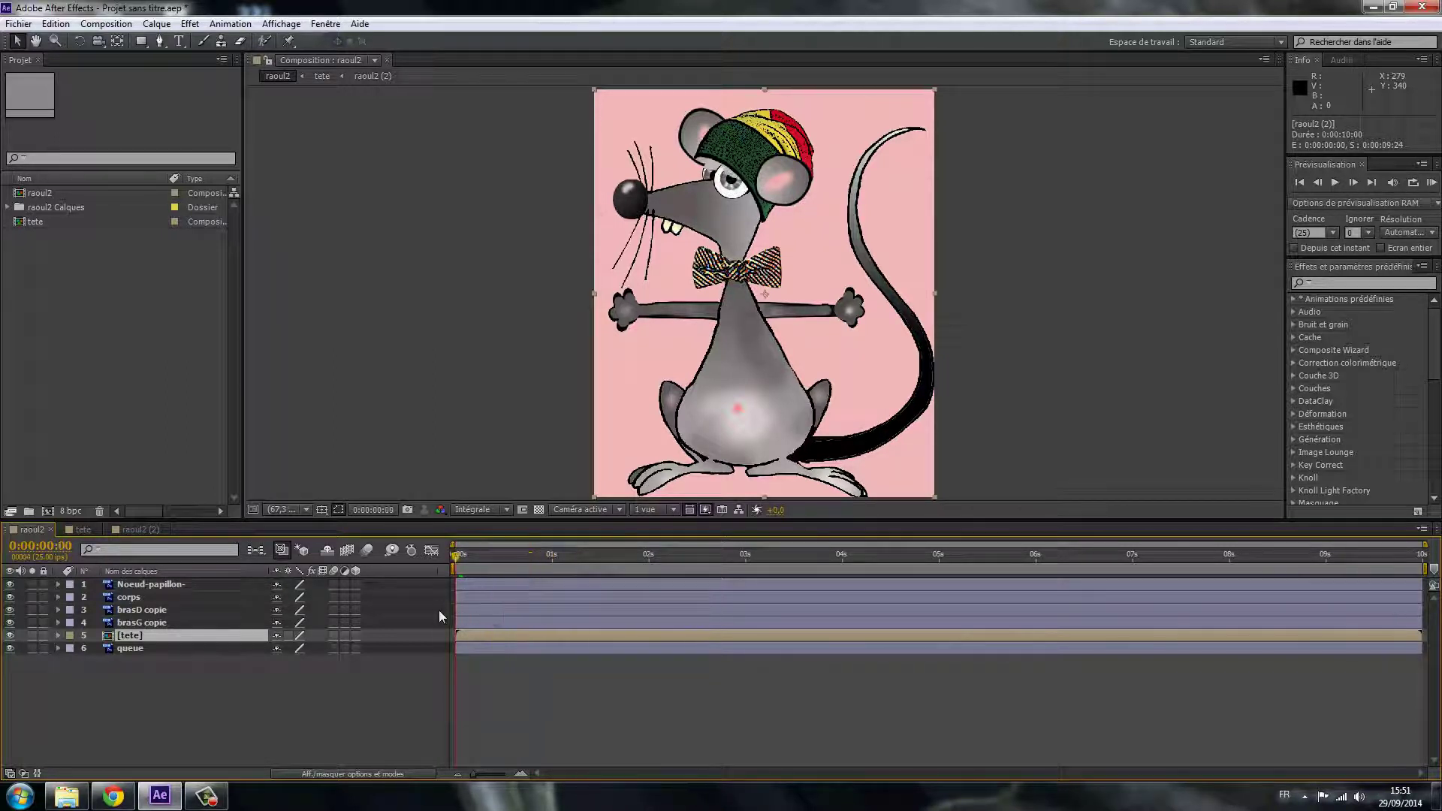
{"action": "left_click", "coordinate": [85, 529]}
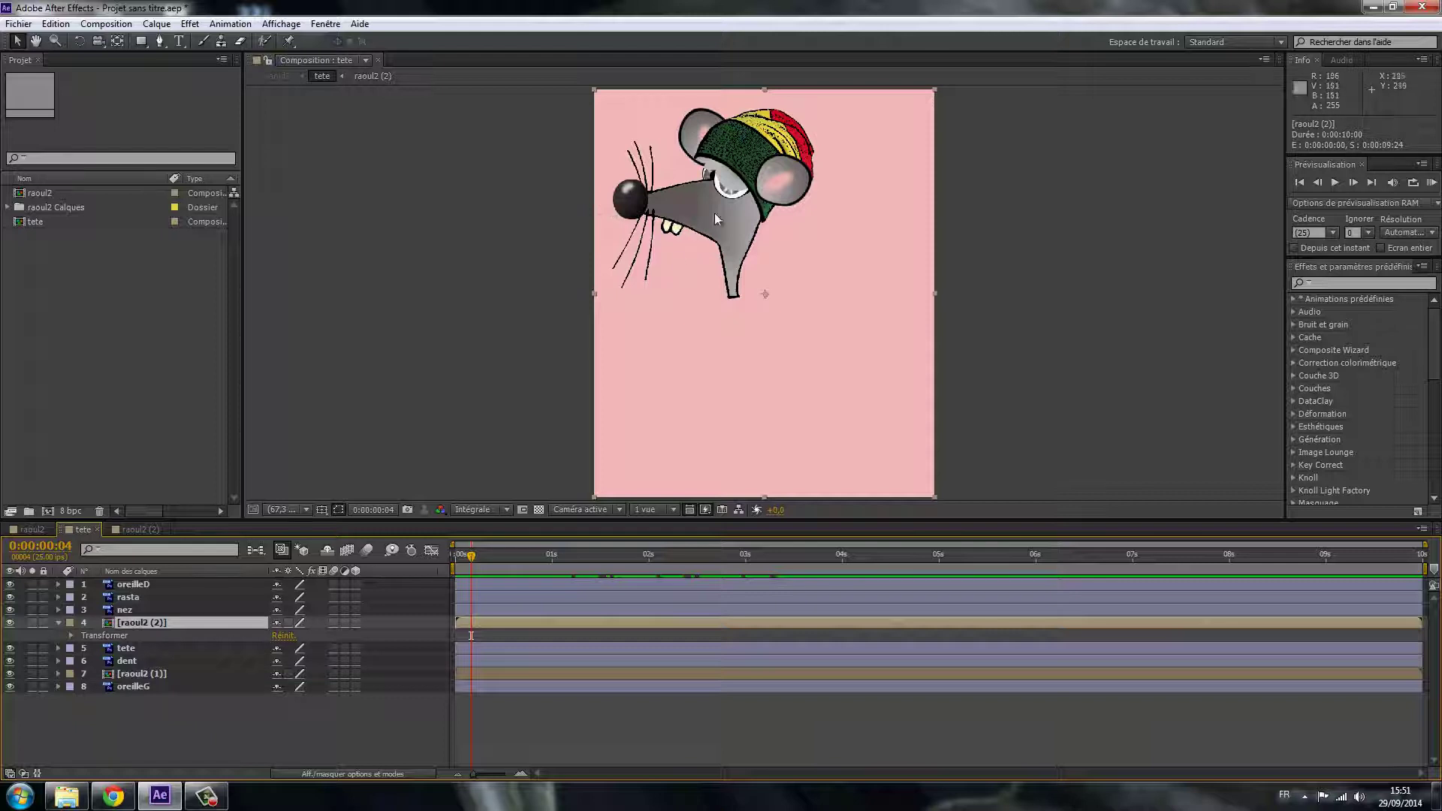
{"action": "left_click", "coordinate": [34, 529]}
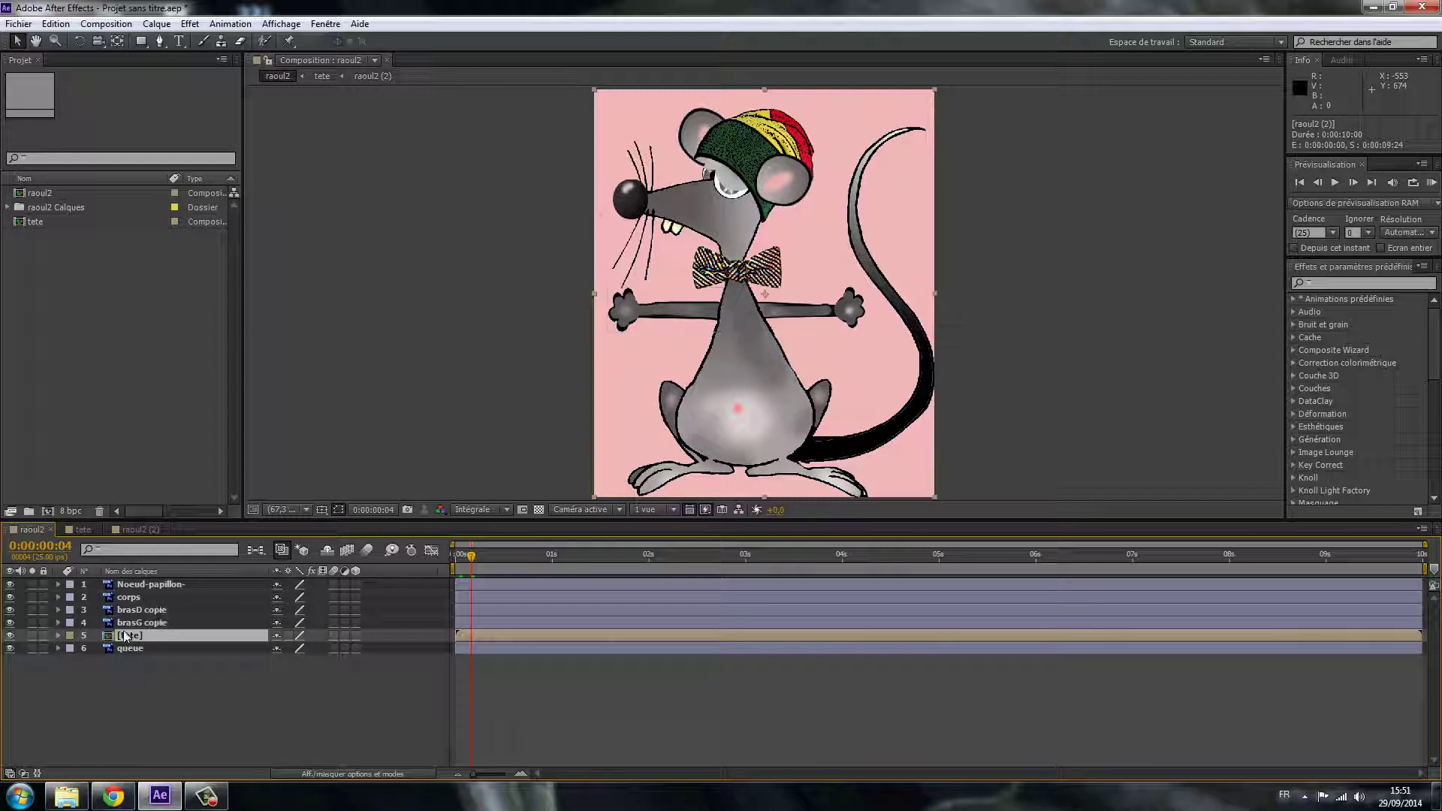
- Key the head's Rotation at 0:00, +10° at frame 8, and a negative tilt at frame 15
{"action": "key", "text": "r"}
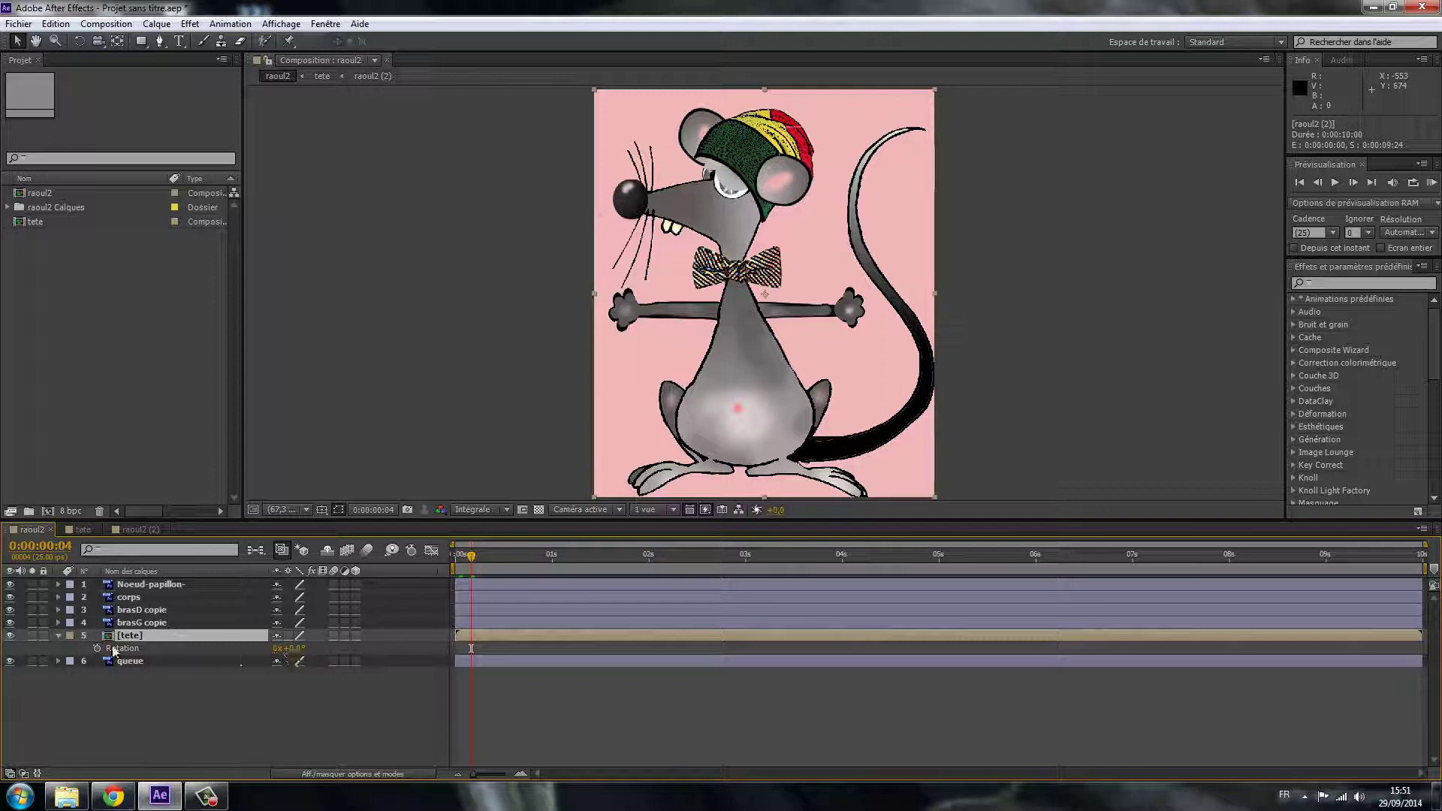
{"action": "left_click_drag", "start_coordinate": [470, 559], "coordinate": [455, 559]}
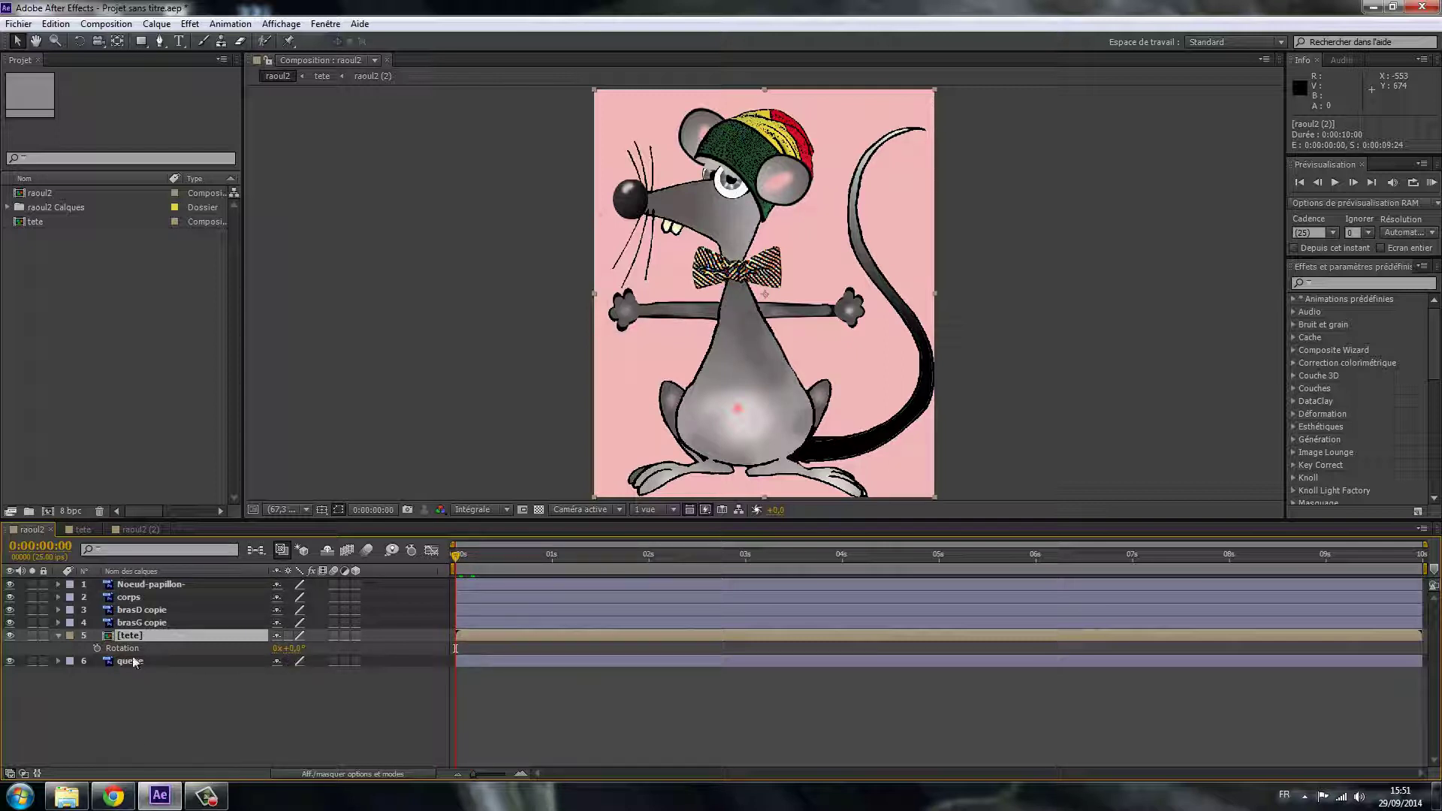
{"action": "left_click", "coordinate": [97, 648]}
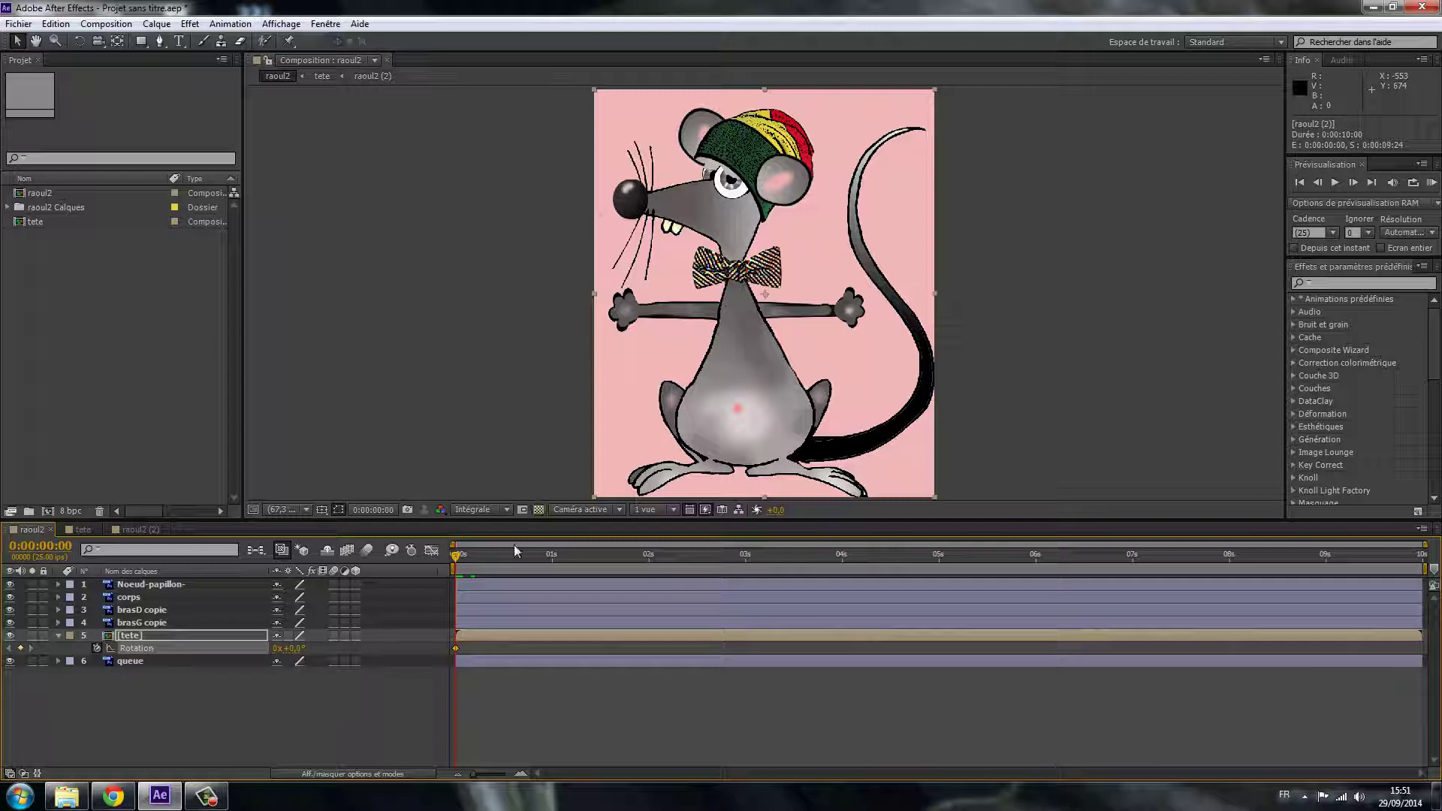
{"action": "left_click_drag", "start_coordinate": [456, 559], "coordinate": [486, 560]}
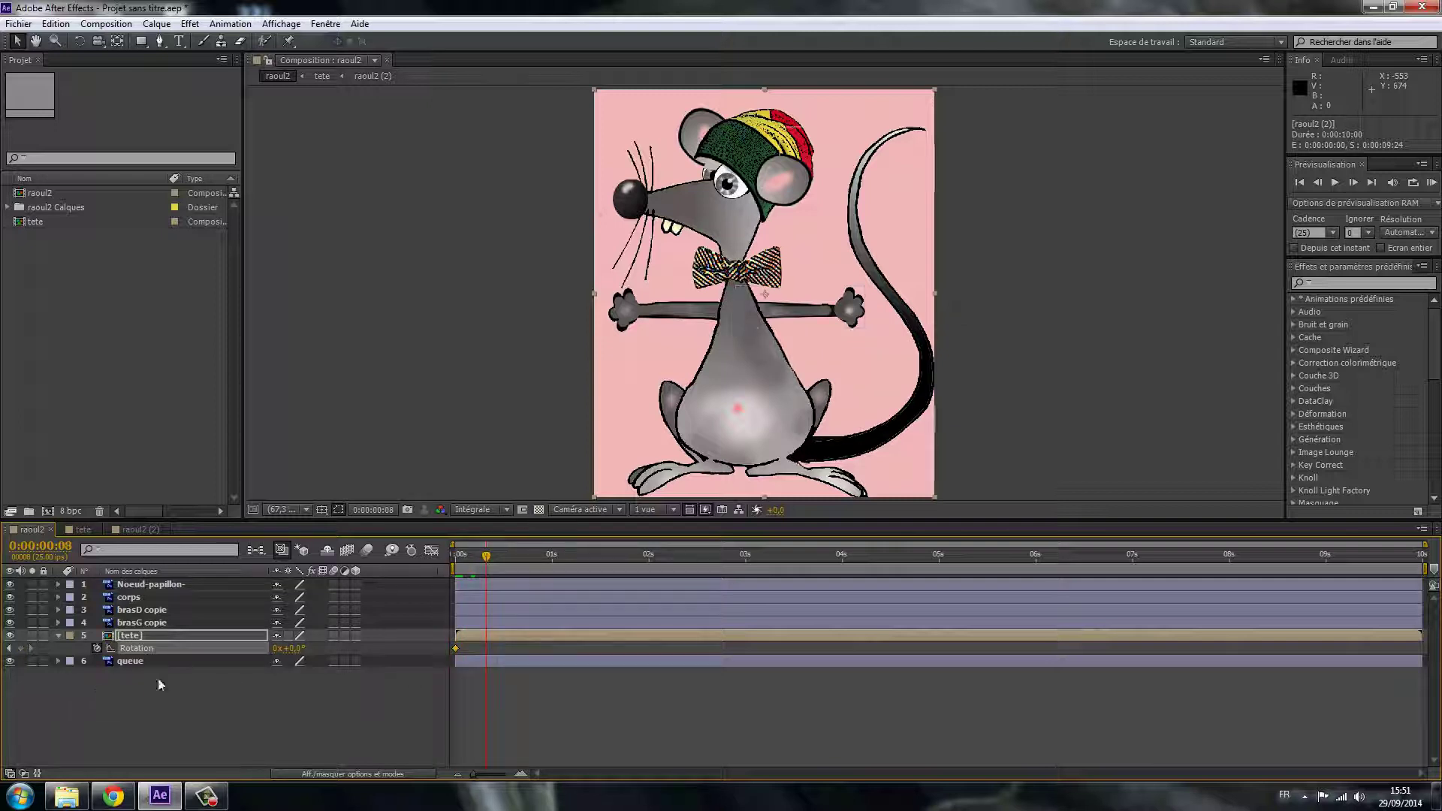
{"action": "left_click_drag", "start_coordinate": [292, 648], "coordinate": [300, 648]}
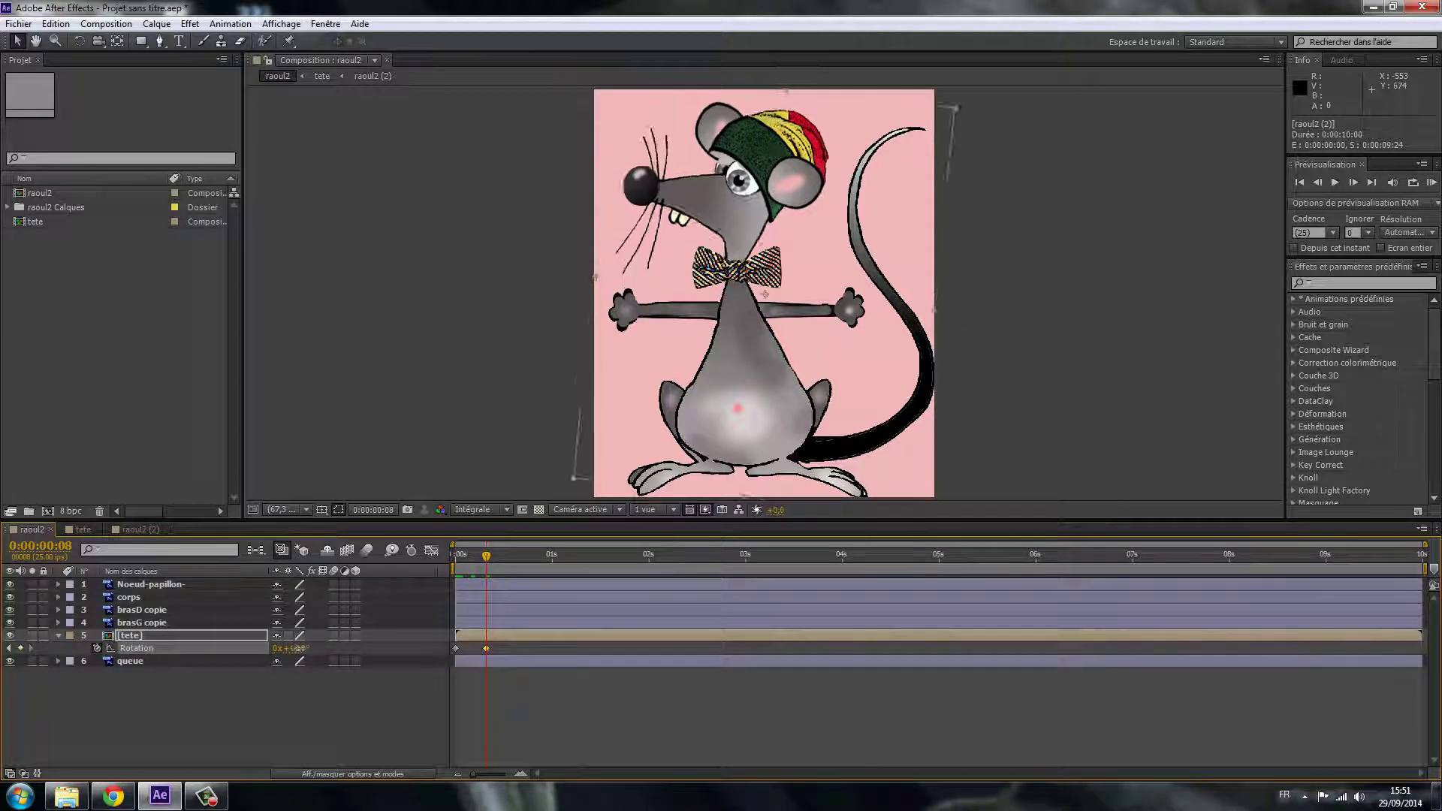
{"action": "left_click_drag", "start_coordinate": [487, 565], "coordinate": [513, 567]}
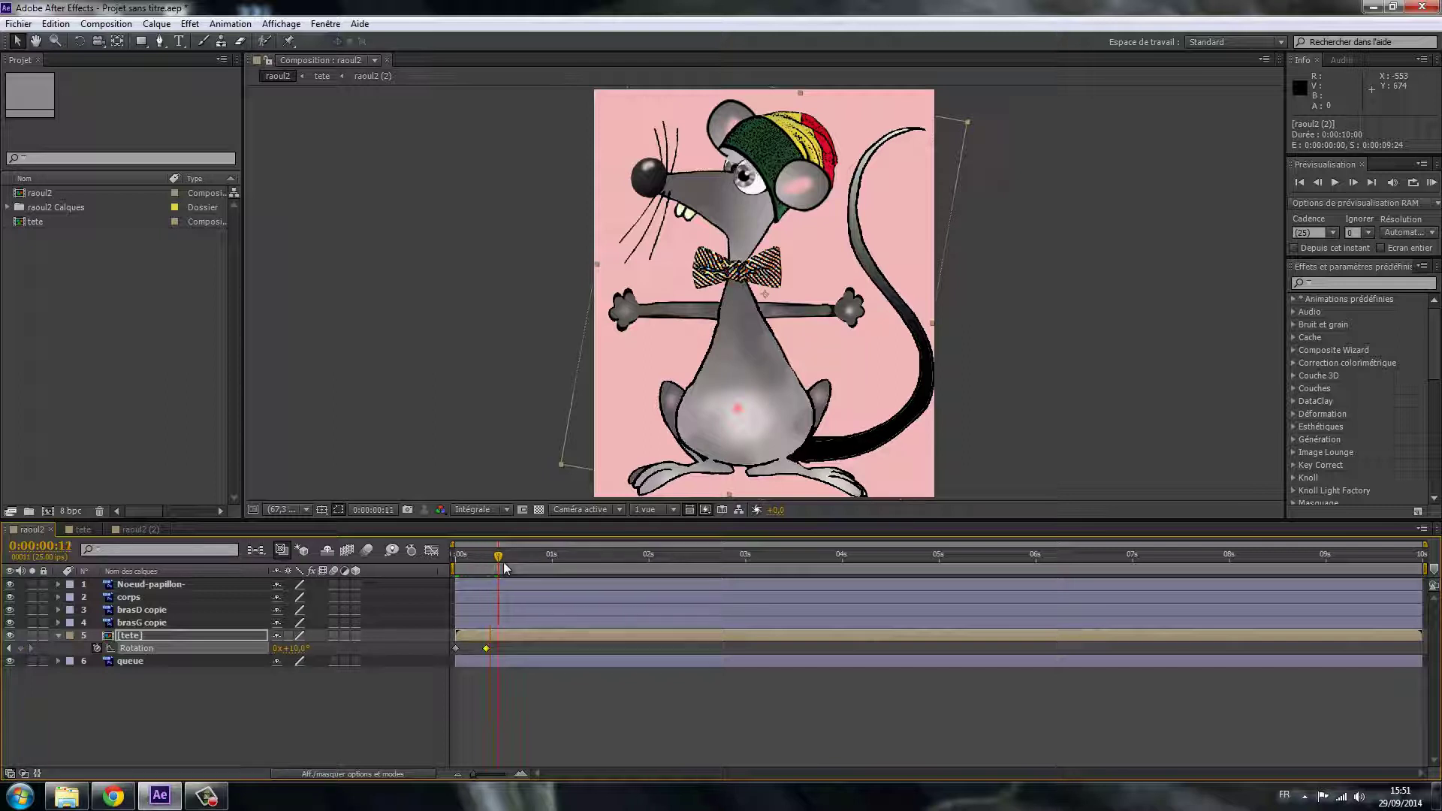
{"action": "left_click_drag", "start_coordinate": [293, 648], "coordinate": [289, 648]}
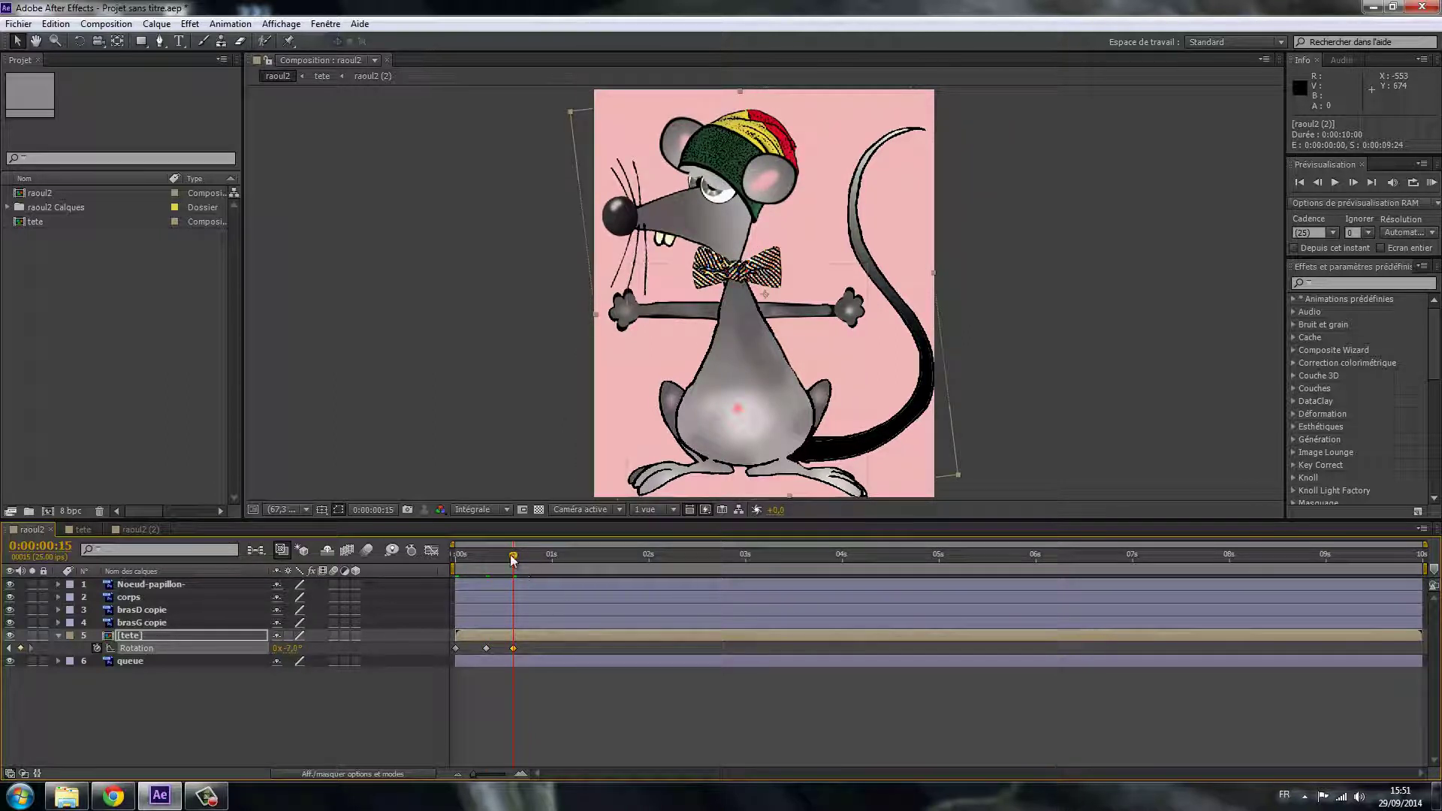
- Scrub through the head tilt, check tete, then expand and select the brasD copie layer
{"action": "mouse_move", "coordinate": [513, 555]}
{"action": "left_mouse_down"}
{"action": "mouse_move", "coordinate": [444, 570]}
{"action": "mouse_move", "coordinate": [534, 589]}
{"action": "mouse_move", "coordinate": [459, 605]}
{"action": "left_mouse_up"}
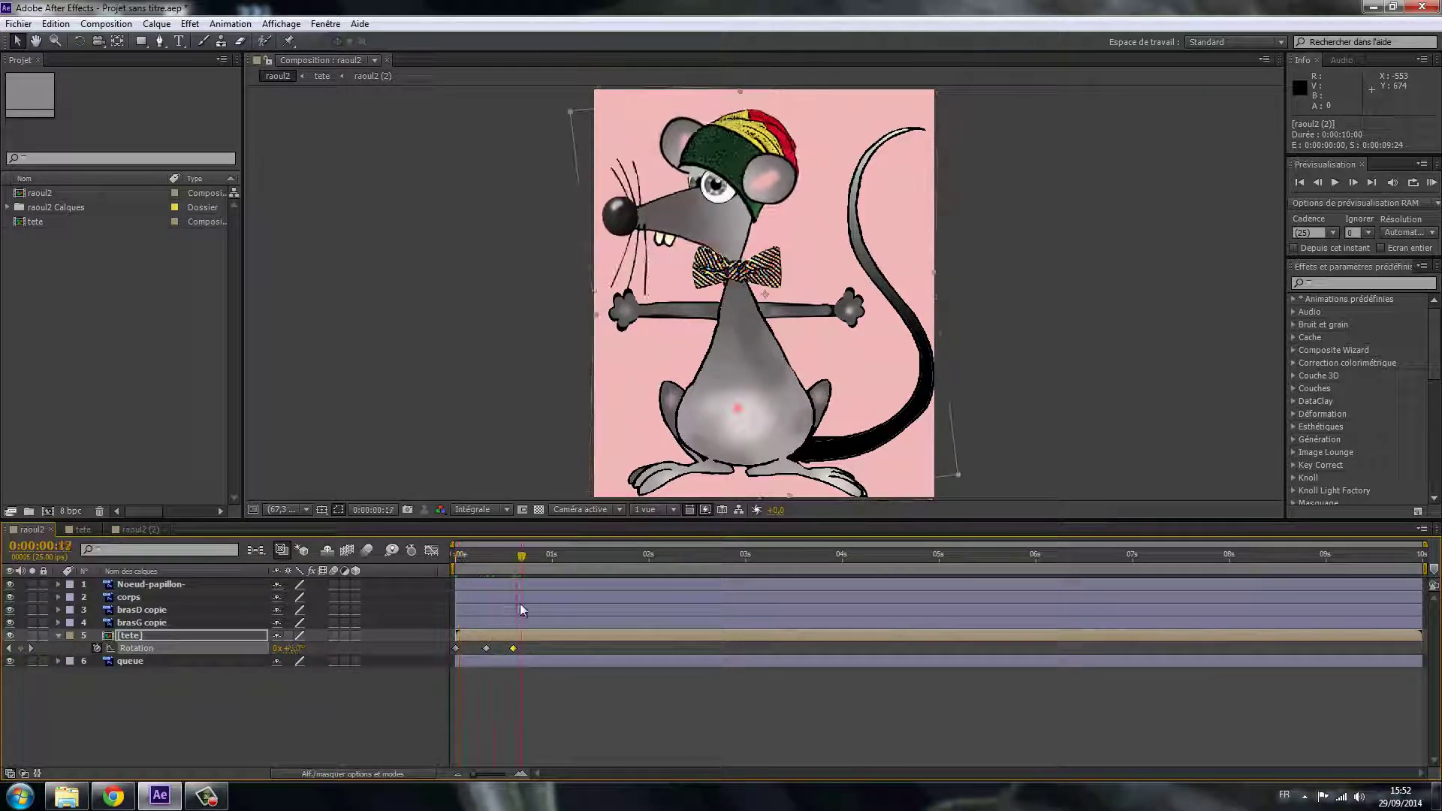
{"action": "left_click_drag", "start_coordinate": [460, 608], "coordinate": [478, 605]}
{"action": "left_click", "coordinate": [83, 530]}
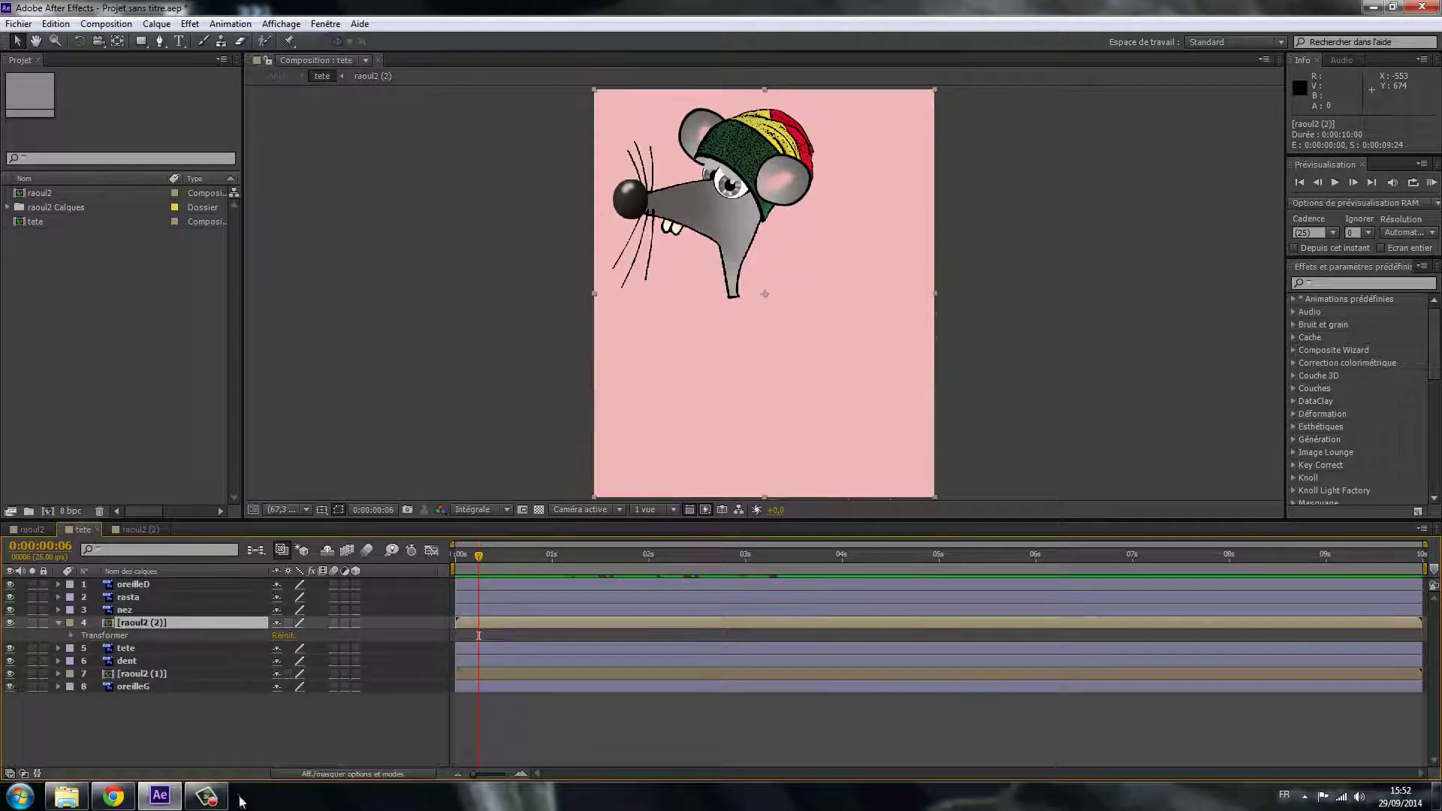
{"action": "left_click", "coordinate": [33, 530]}
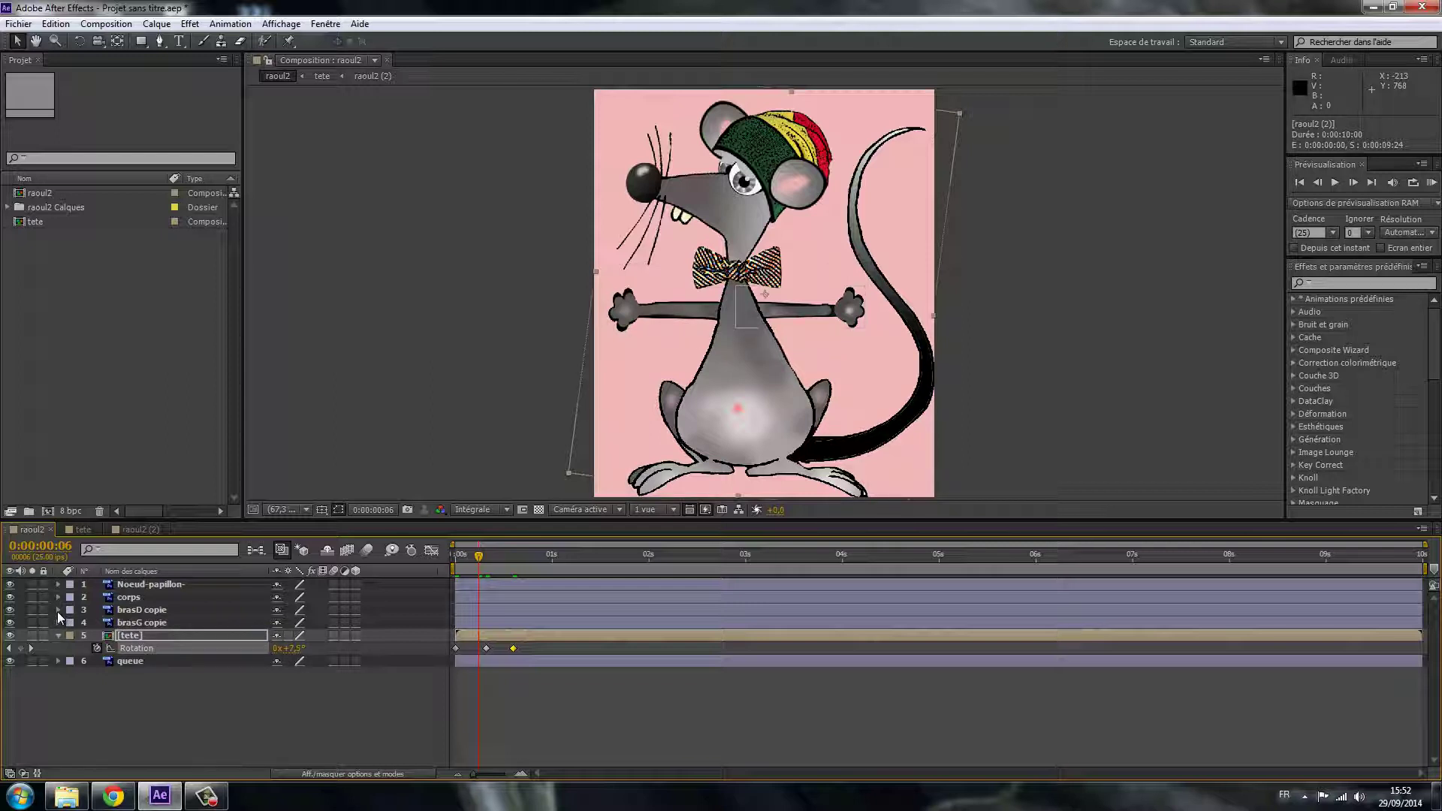
{"action": "left_click", "coordinate": [58, 610]}
{"action": "left_click", "coordinate": [128, 610]}
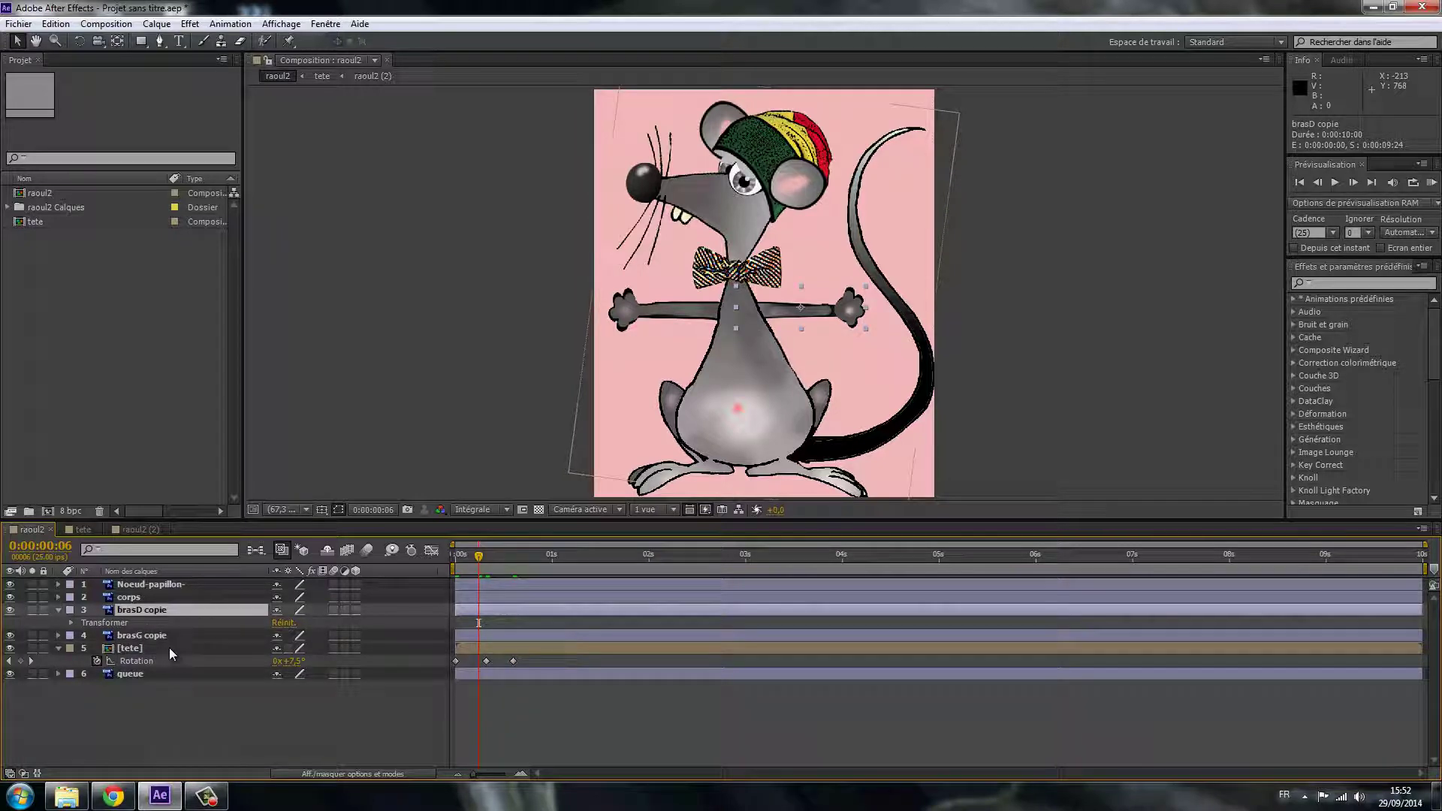
- Key the right arm's Rotation, moving the first keyframe to frame 3 and adding one at frame 9
{"action": "key", "text": "r"}
{"action": "left_click", "coordinate": [97, 623]}
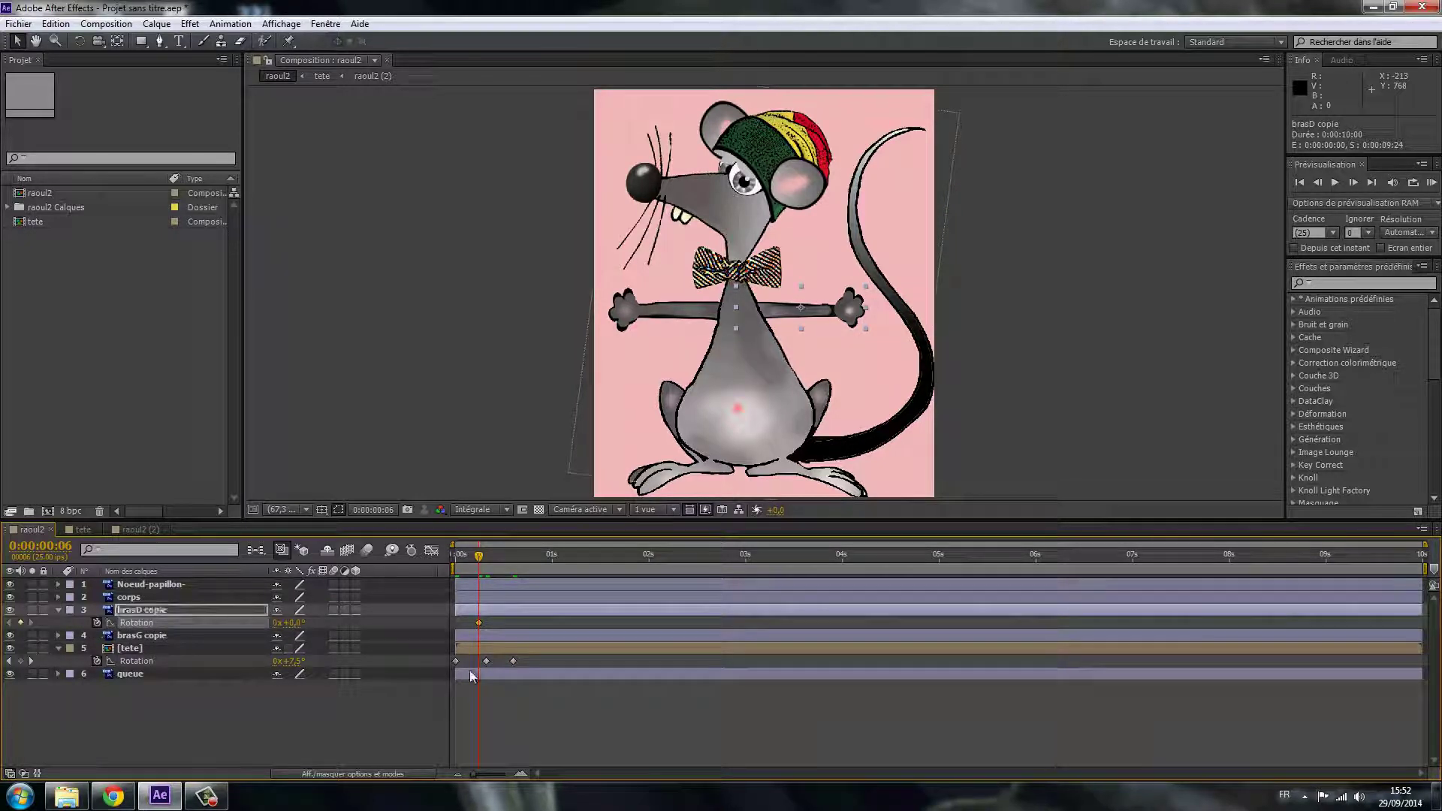
{"action": "left_click_drag", "start_coordinate": [480, 627], "coordinate": [465, 626]}
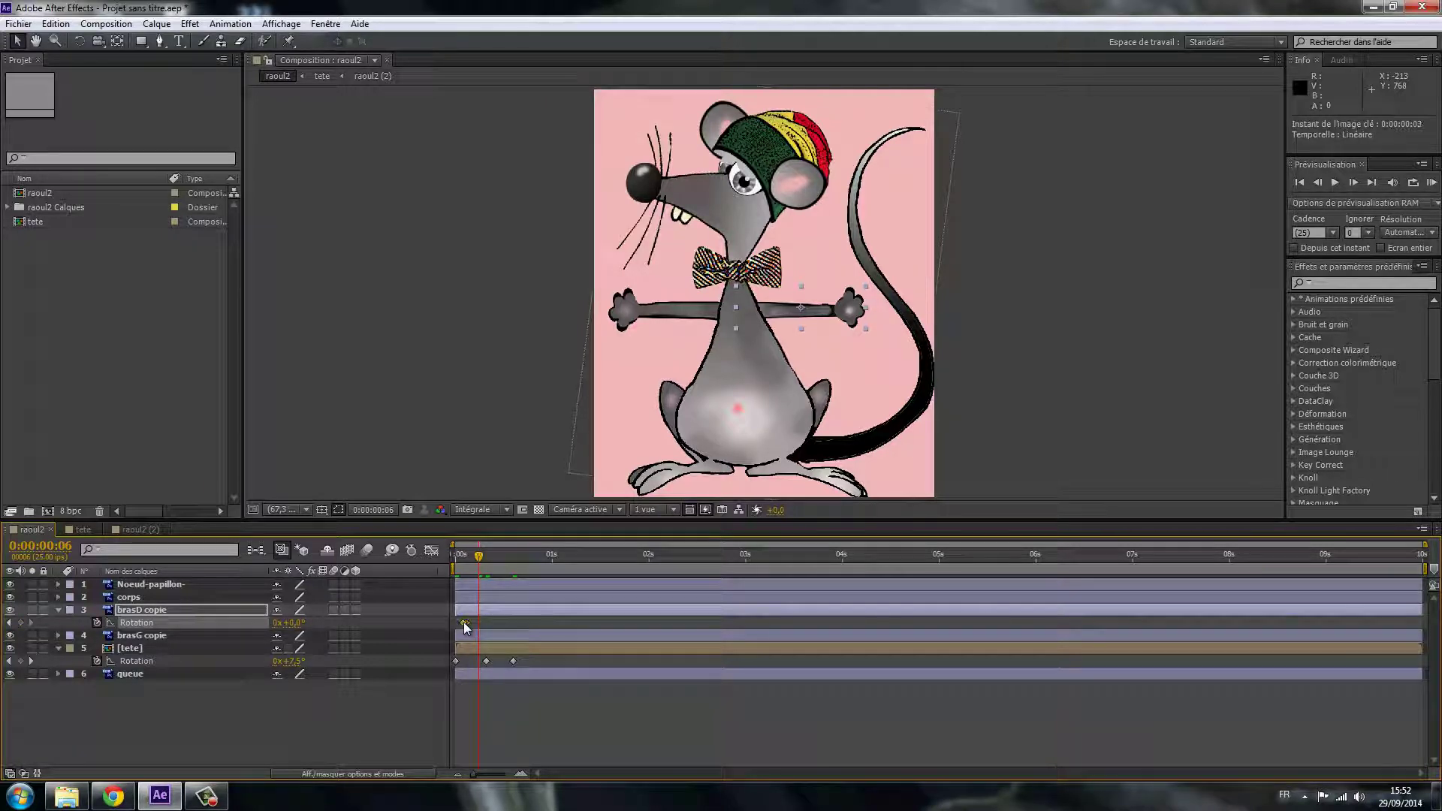
{"action": "left_click_drag", "start_coordinate": [475, 556], "coordinate": [492, 559]}
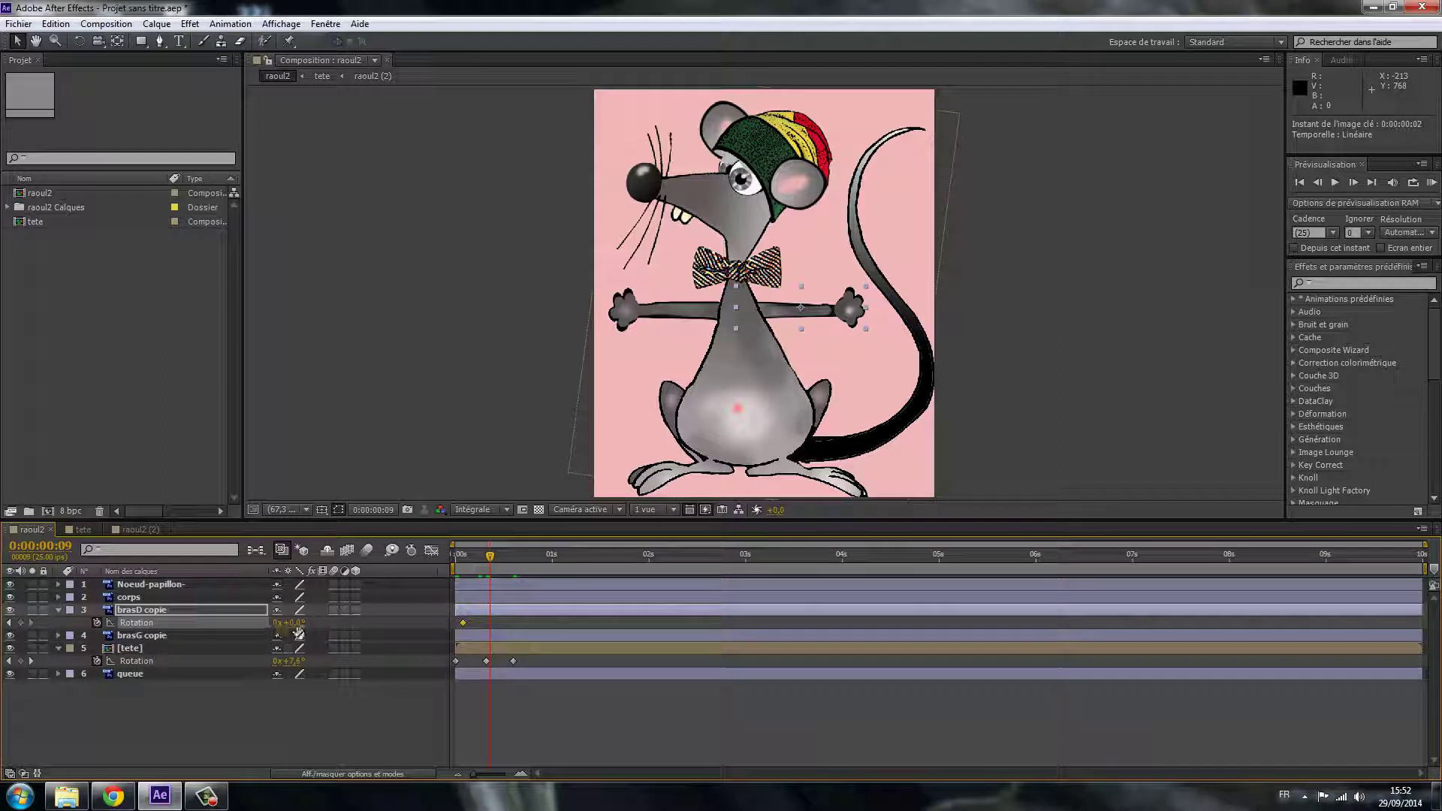
{"action": "left_click_drag", "start_coordinate": [293, 623], "coordinate": [295, 622]}
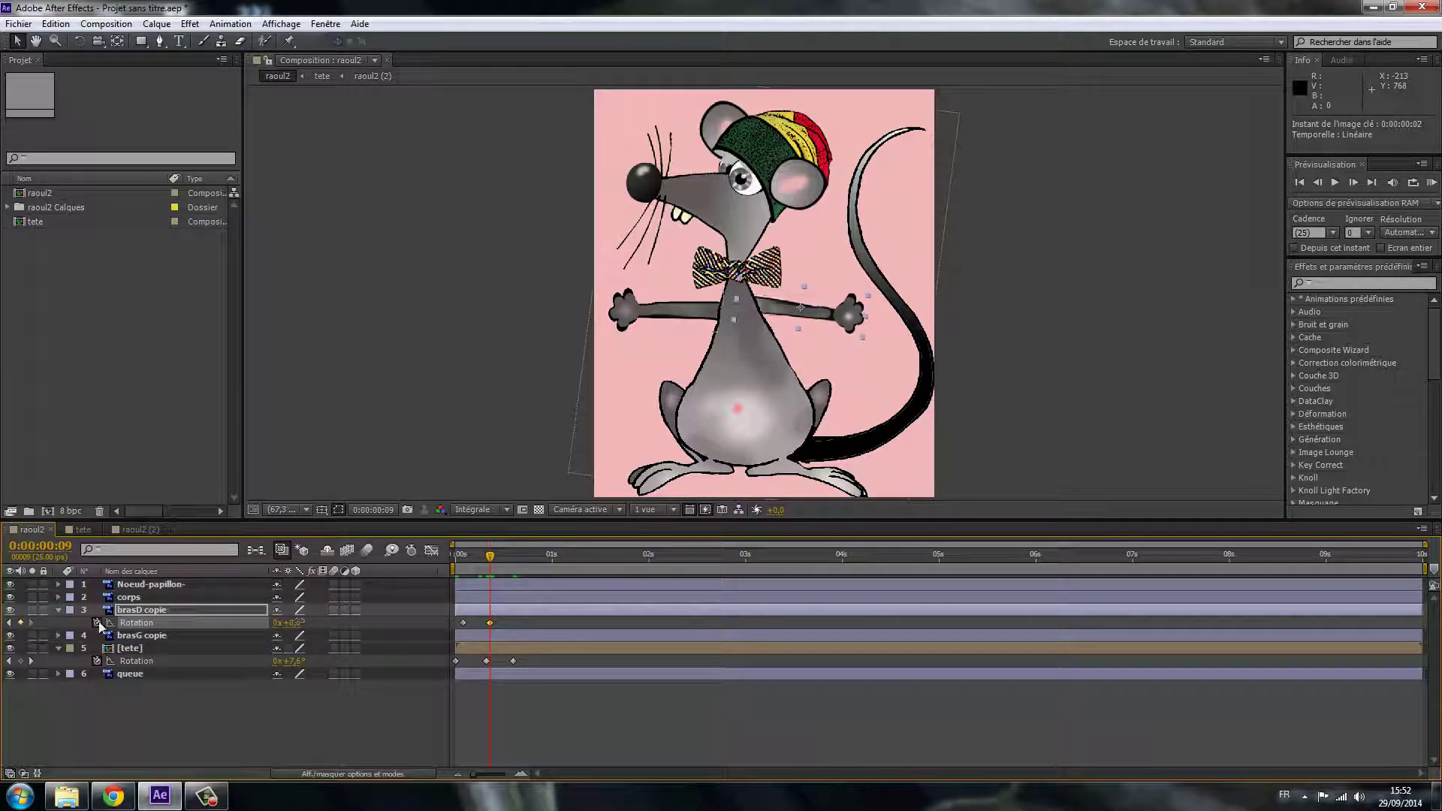
- Show all brasD copie transform properties and nudge the arm's rotation slightly
{"action": "left_click", "coordinate": [143, 611]}
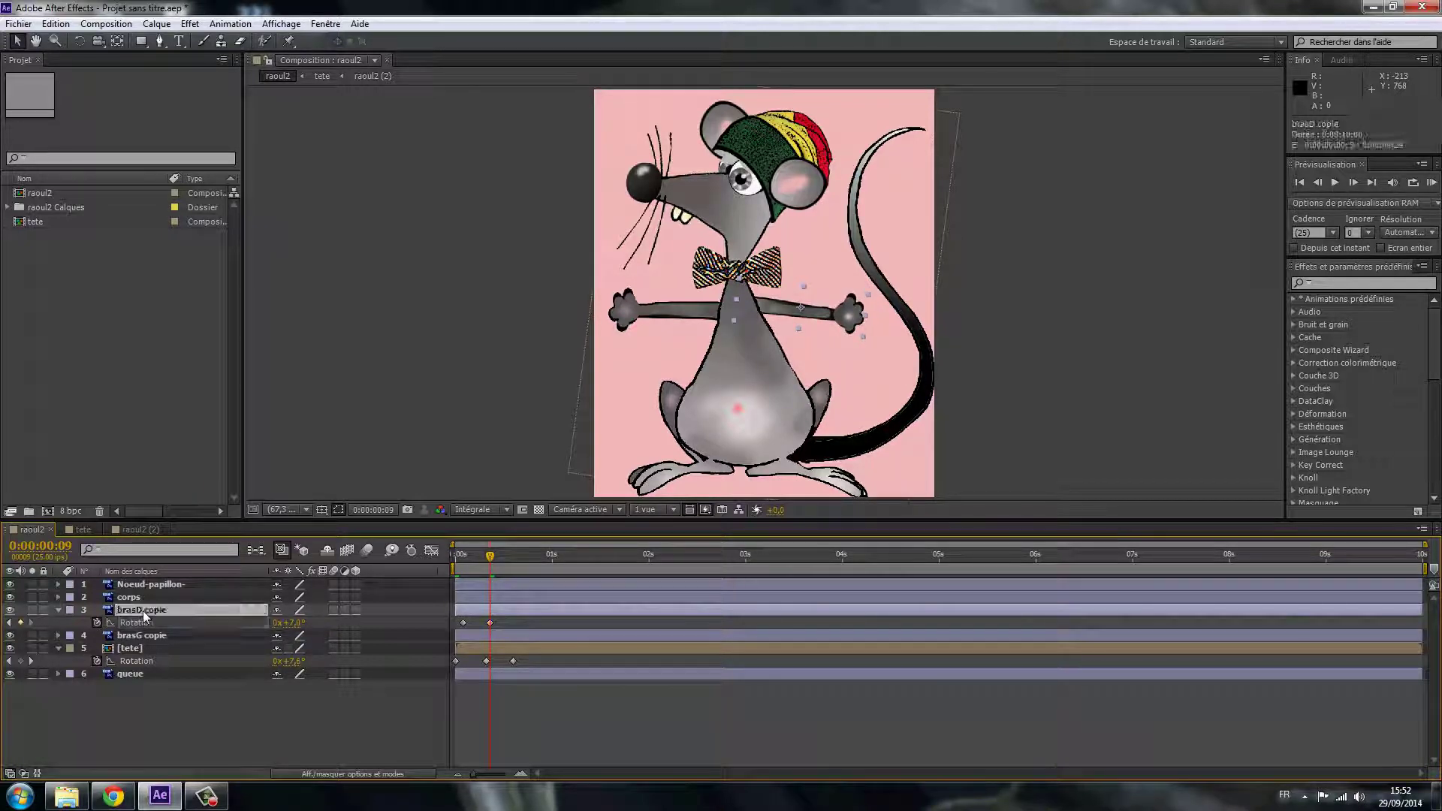
{"action": "left_click", "coordinate": [60, 610]}
{"action": "left_click", "coordinate": [58, 610]}
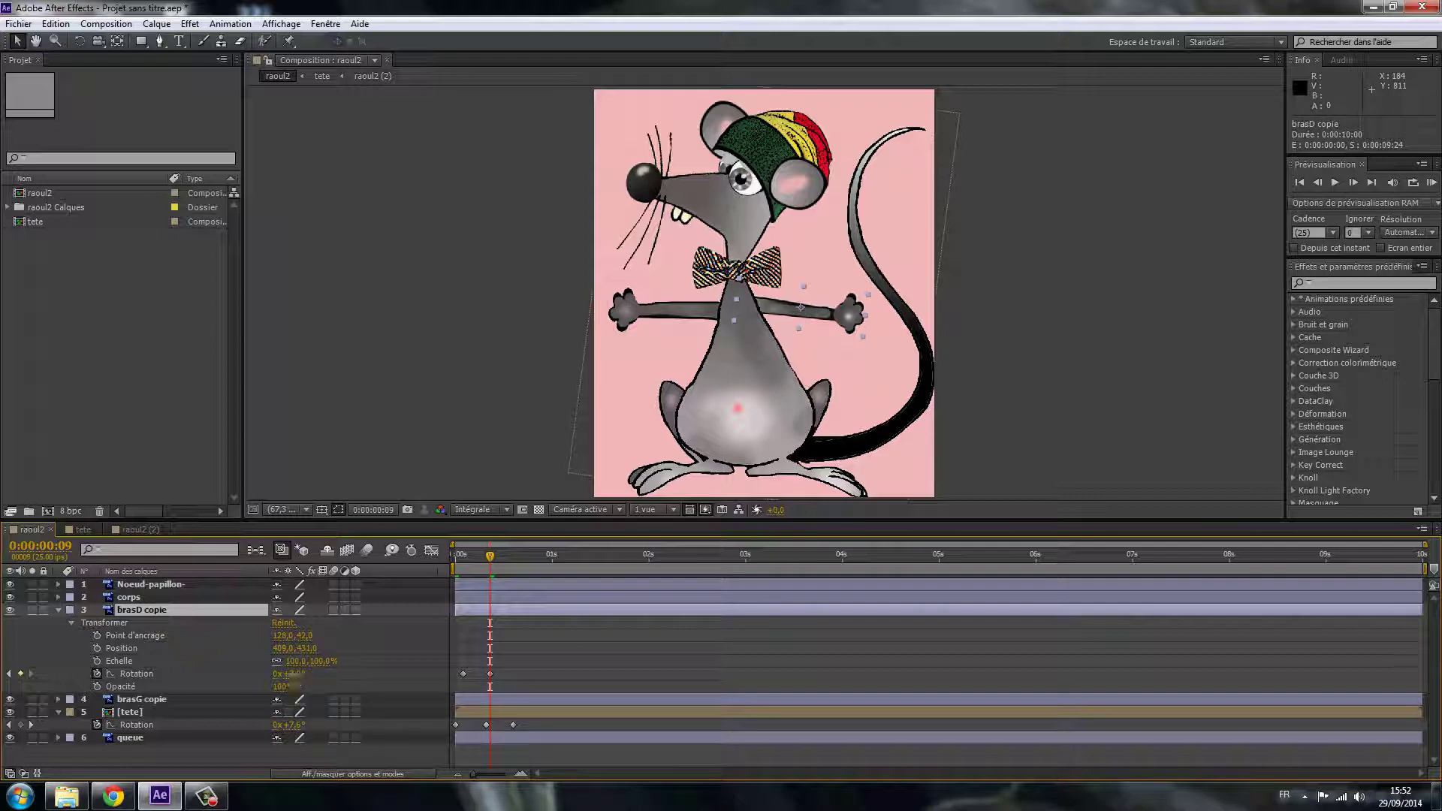
{"action": "left_click_drag", "start_coordinate": [294, 673], "coordinate": [295, 675]}
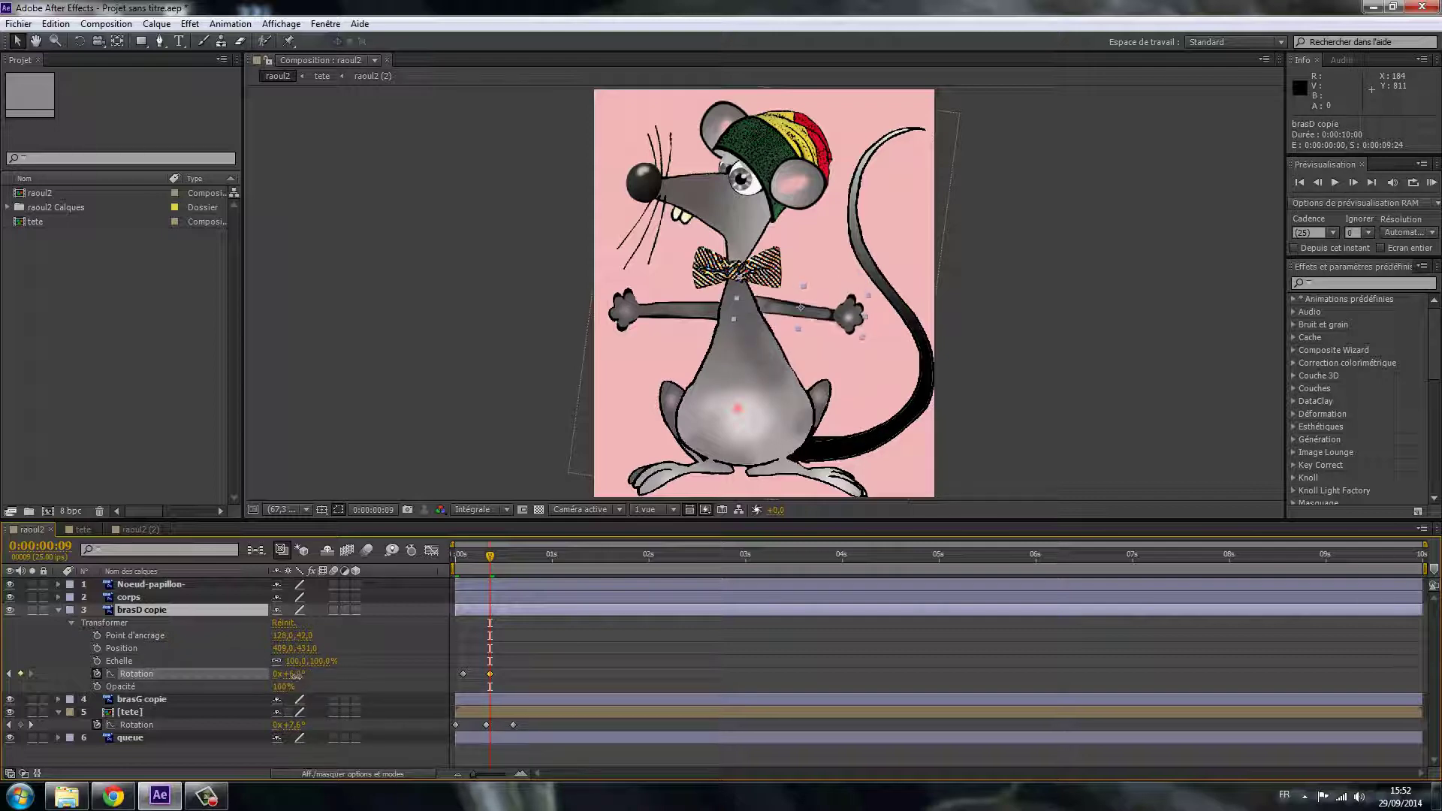
{"action": "key", "text": "Return"}
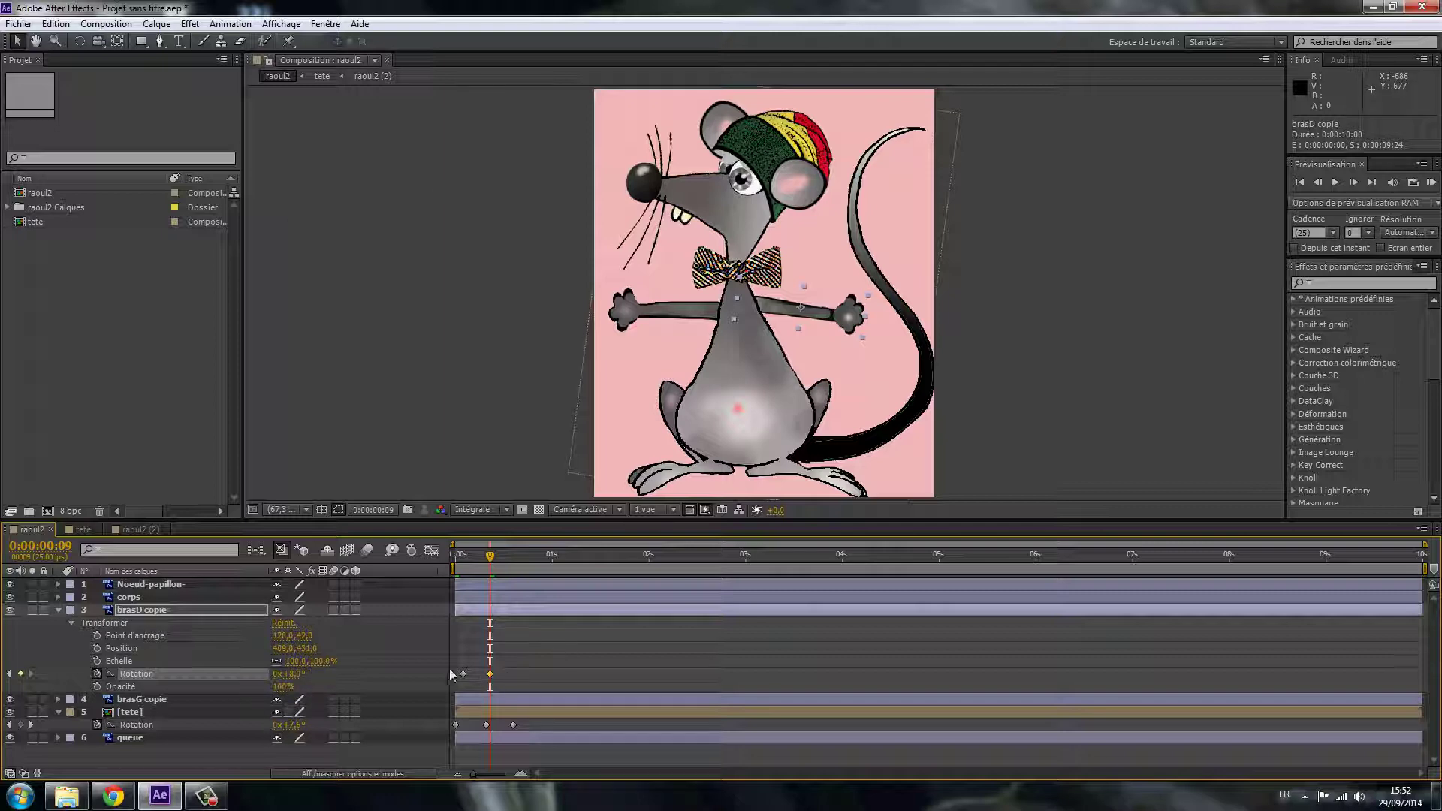
- Delete the selected right-arm keyframes and return the playhead to 0:00:00:00
{"action": "left_click_drag", "start_coordinate": [449, 673], "coordinate": [515, 679]}
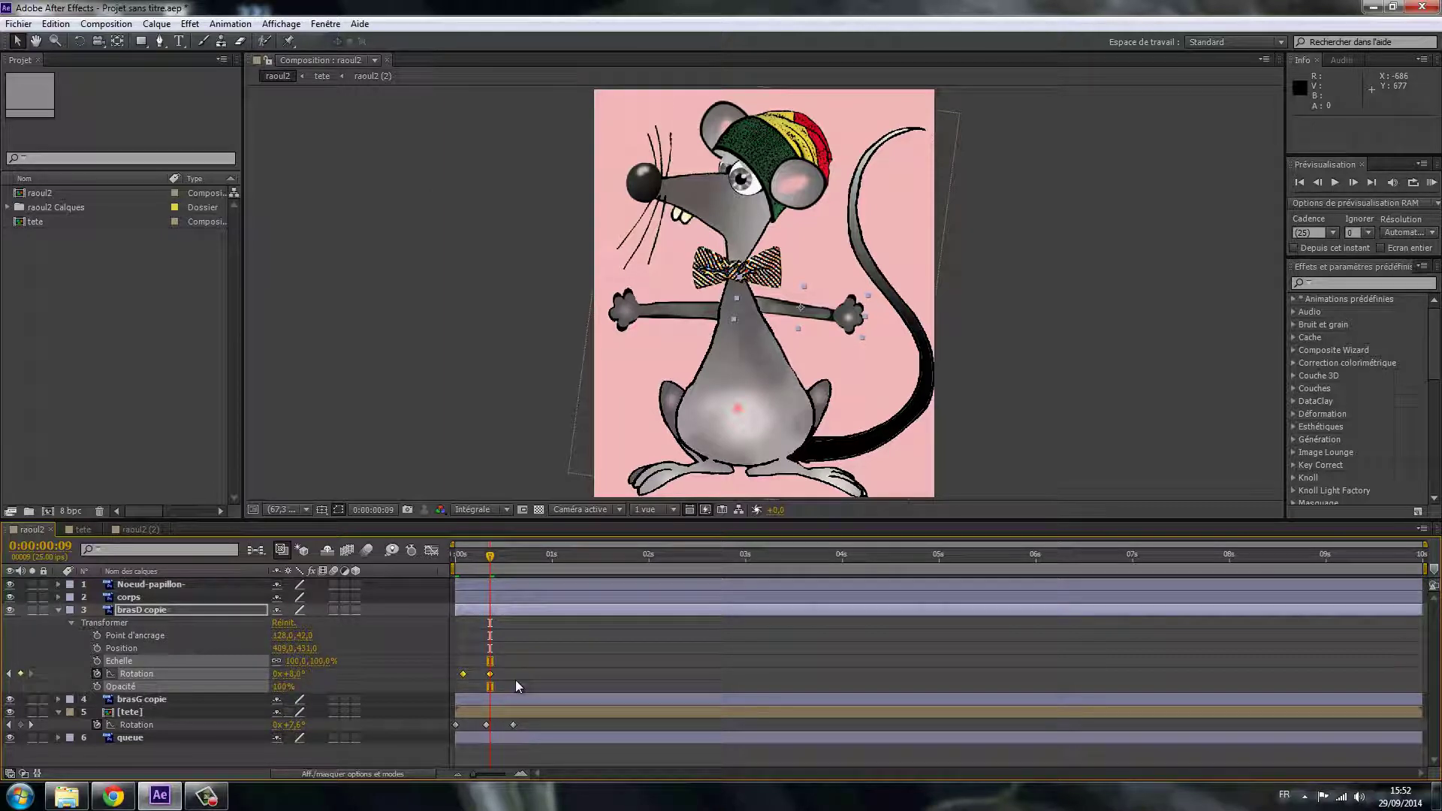
{"action": "key", "text": "Delete"}
{"action": "left_click_drag", "start_coordinate": [489, 564], "coordinate": [446, 566]}
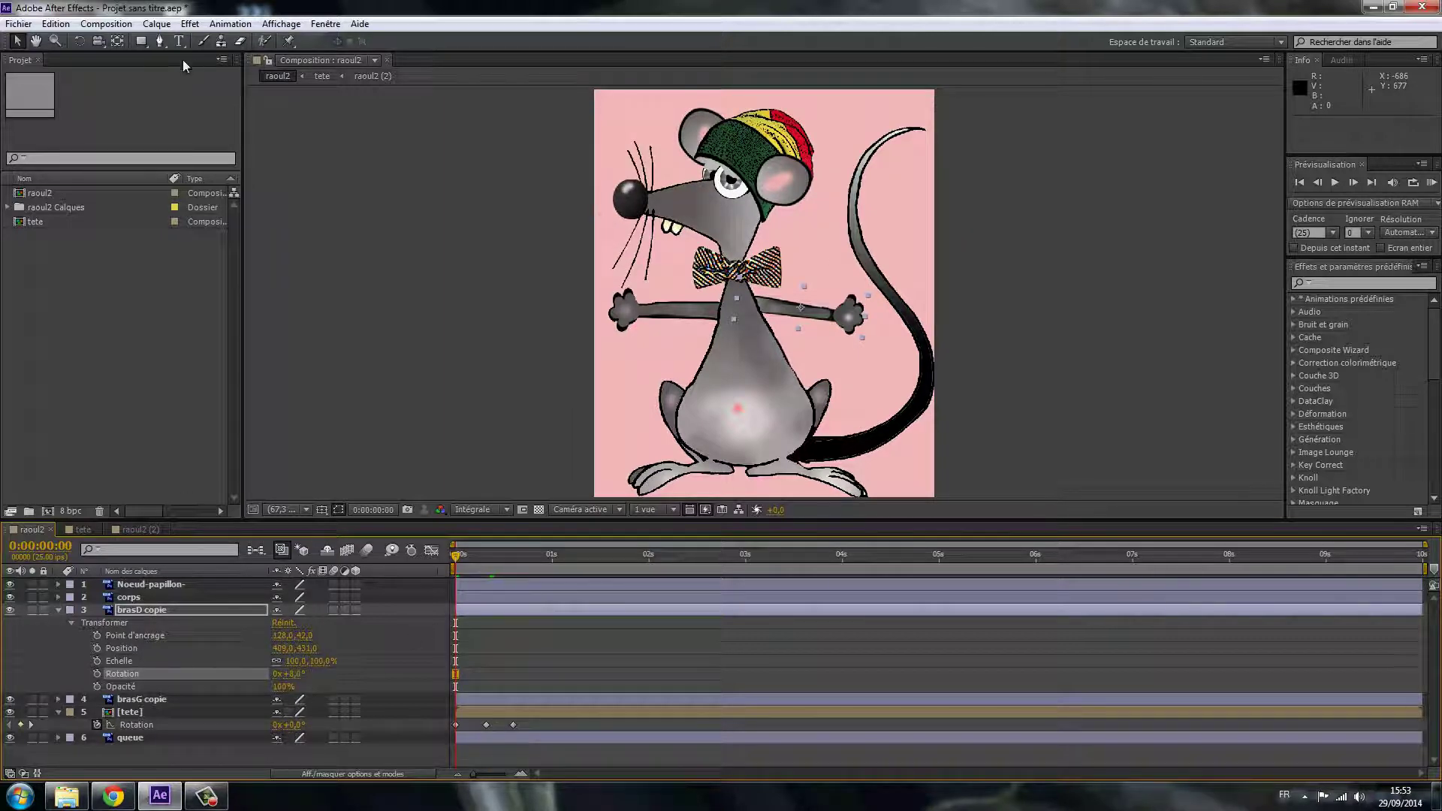
- Move the right arm's anchor point to the shoulder with Pan Behind and rotate the arm up to about -24°
{"action": "left_click", "coordinate": [119, 42]}
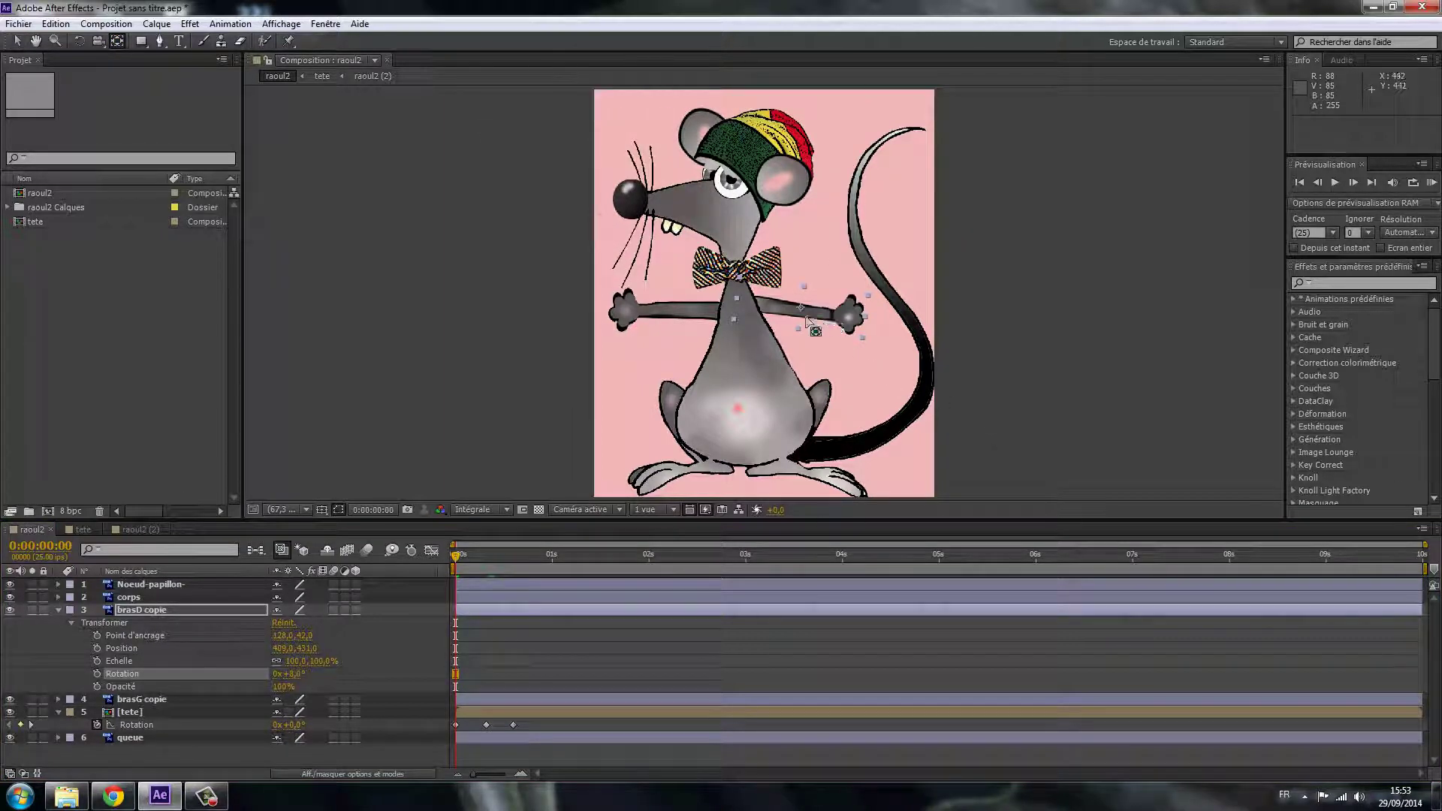
{"action": "left_click_drag", "start_coordinate": [810, 323], "coordinate": [765, 320]}
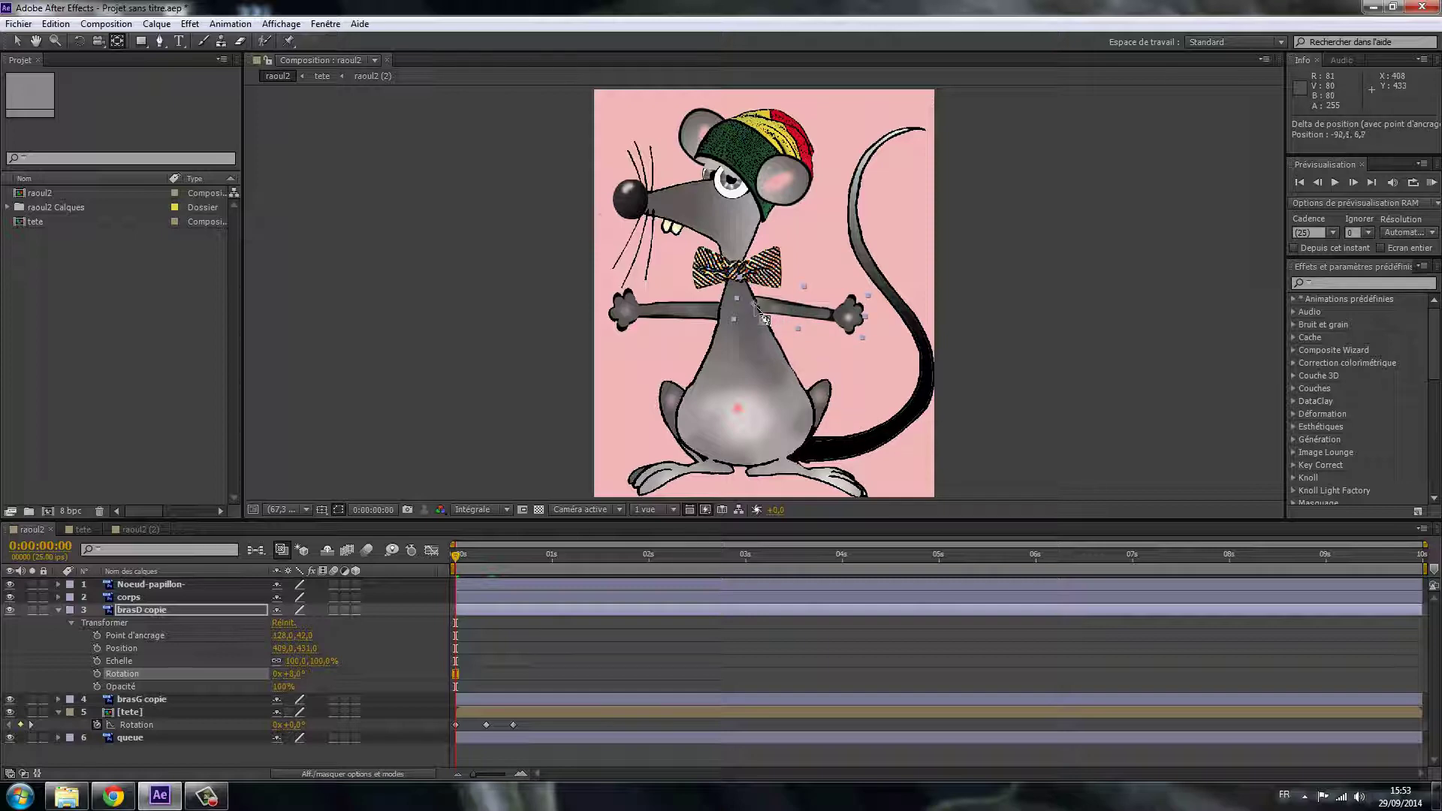
{"action": "left_click_drag", "start_coordinate": [756, 304], "coordinate": [756, 305]}
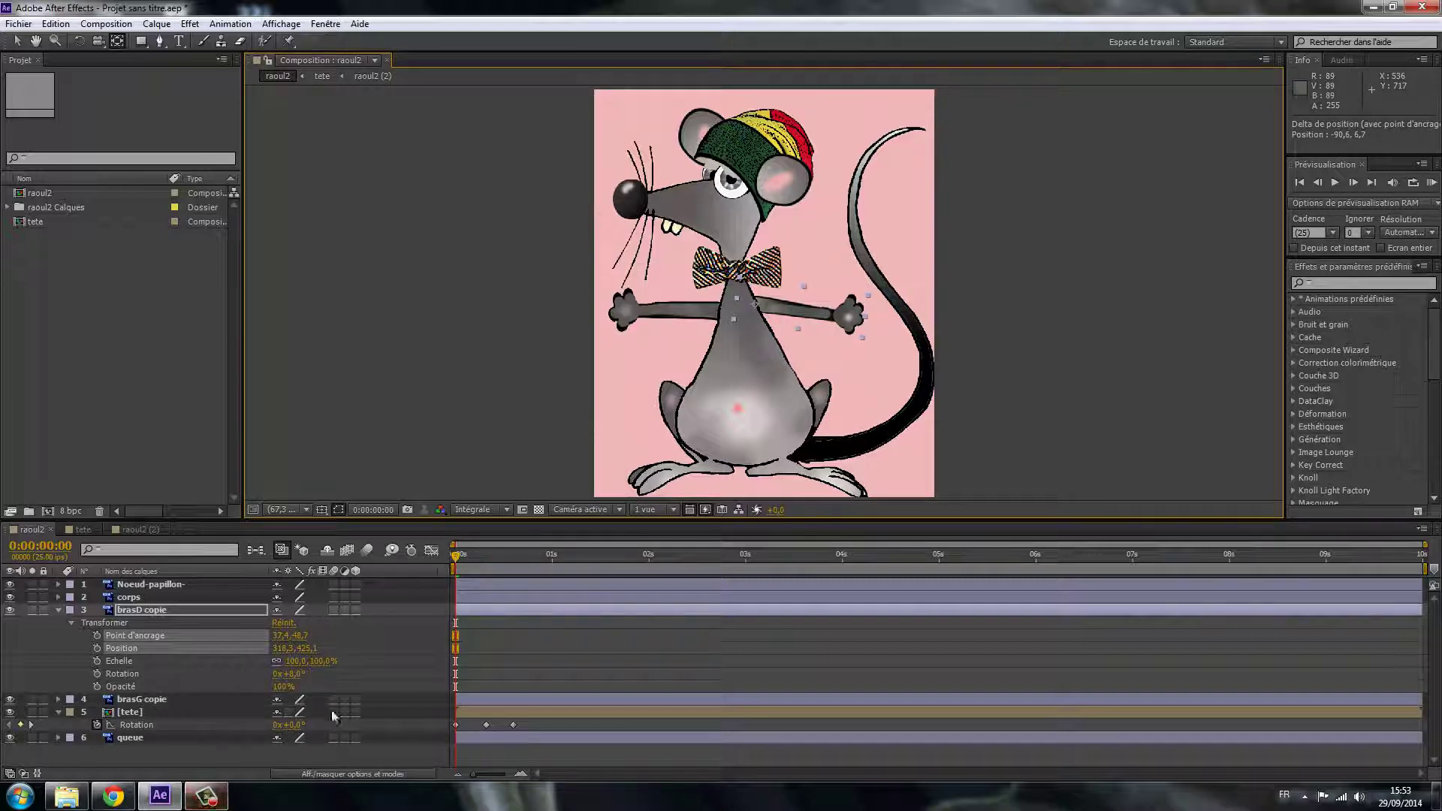
{"action": "mouse_move", "coordinate": [289, 673]}
{"action": "left_mouse_down"}
{"action": "mouse_move", "coordinate": [259, 678]}
{"action": "mouse_move", "coordinate": [317, 674]}
{"action": "mouse_move", "coordinate": [301, 680]}
{"action": "left_mouse_up"}
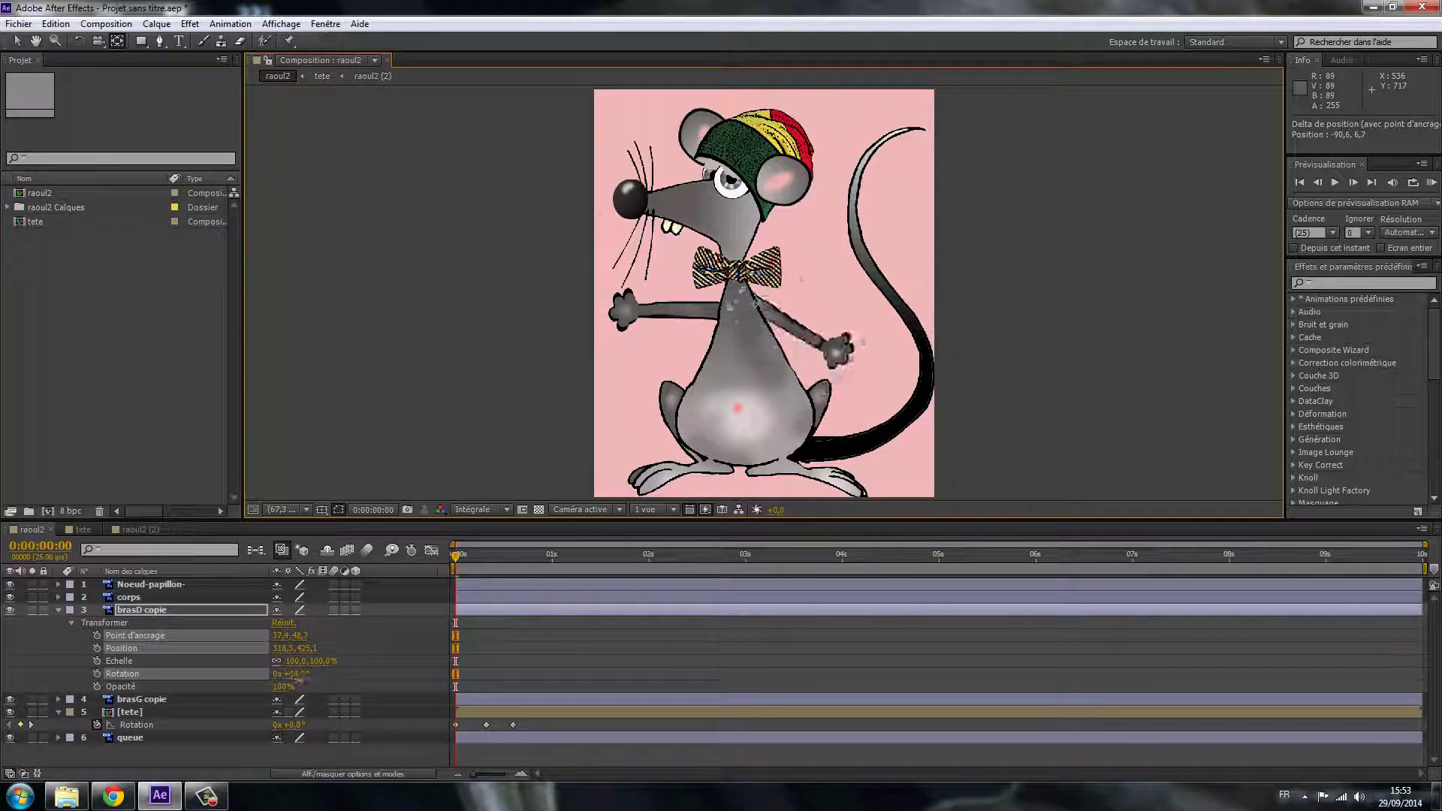
{"action": "left_click_drag", "start_coordinate": [301, 680], "coordinate": [275, 683]}
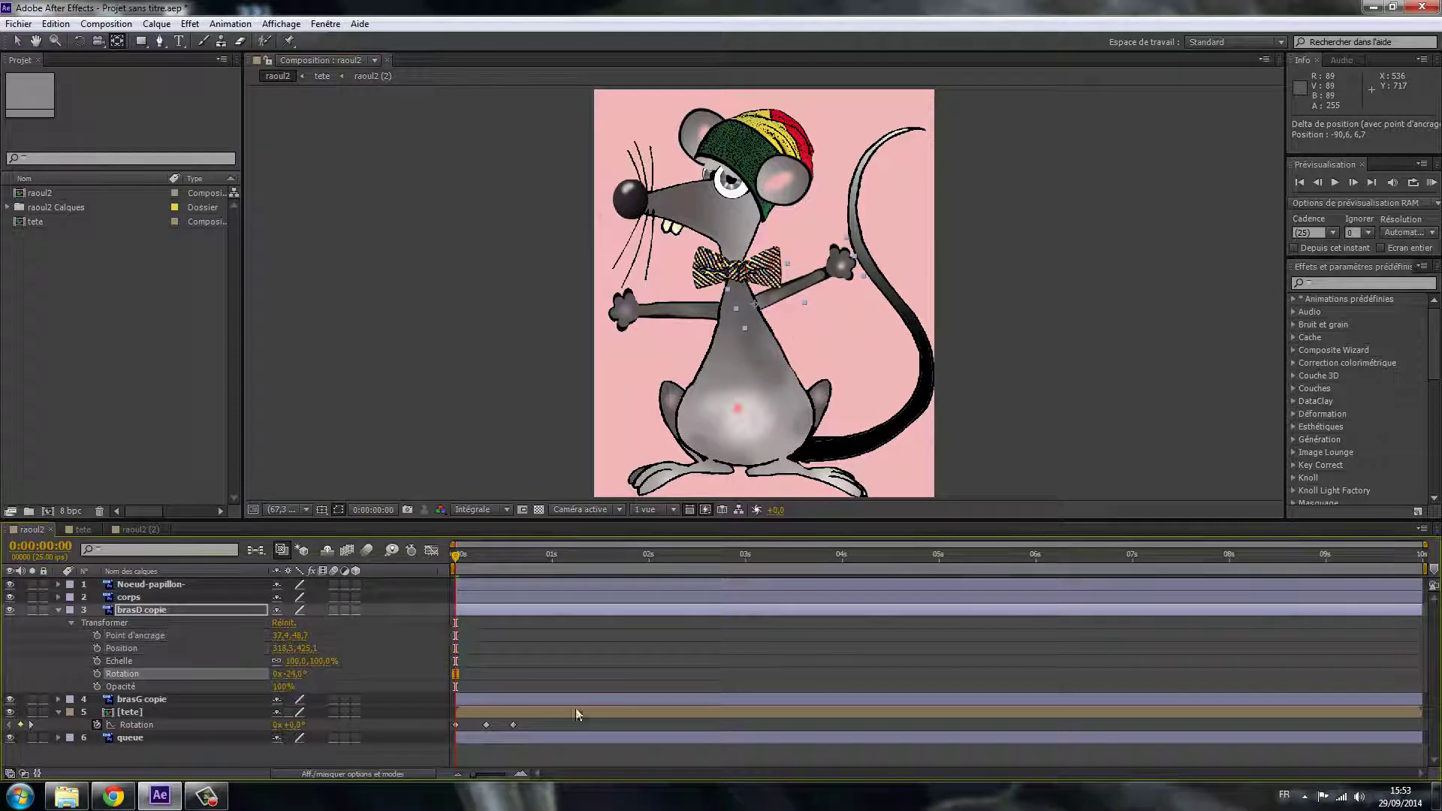
{"action": "left_click", "coordinate": [58, 610]}
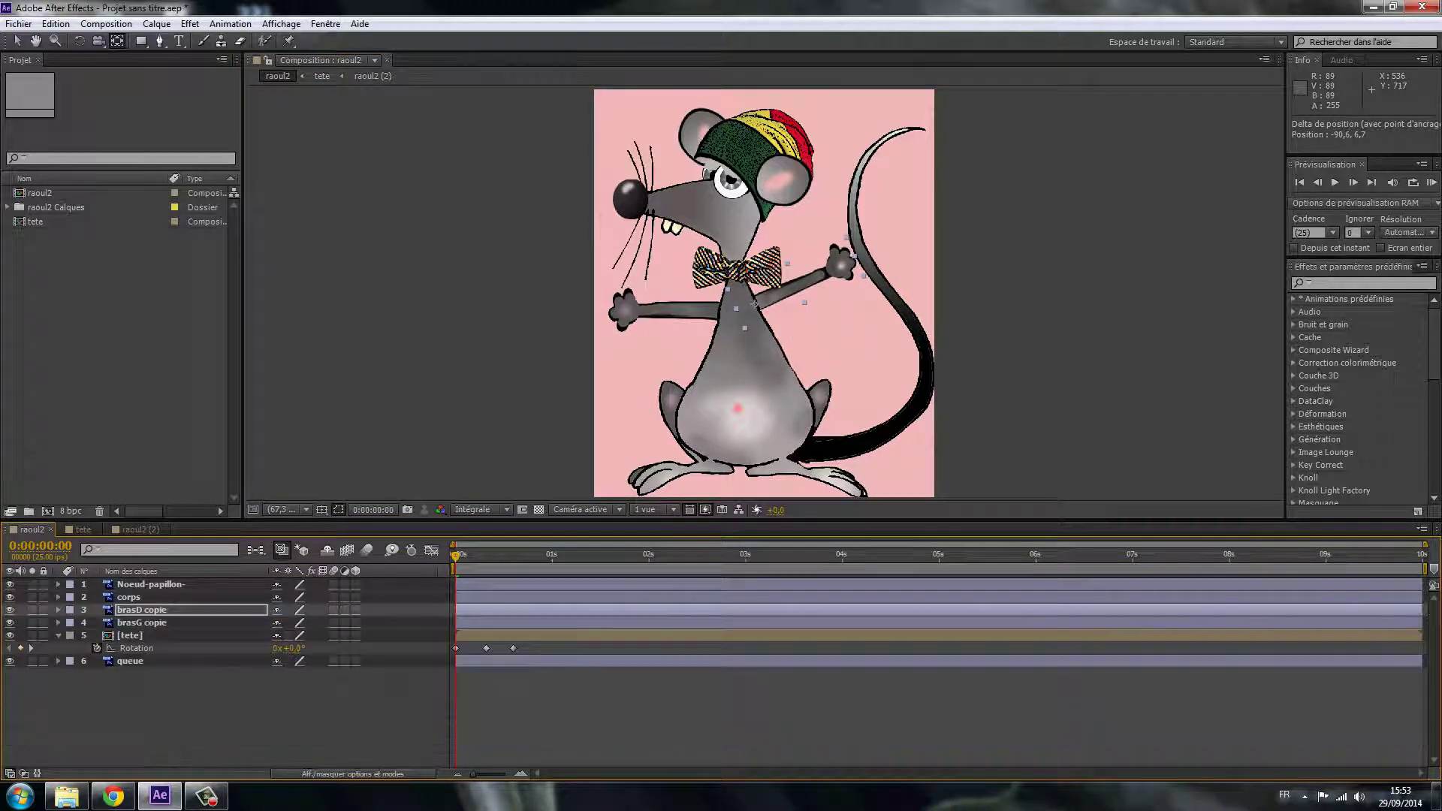
- Move the queue tail layer's anchor point down to the tail's base
{"action": "left_click", "coordinate": [124, 661]}
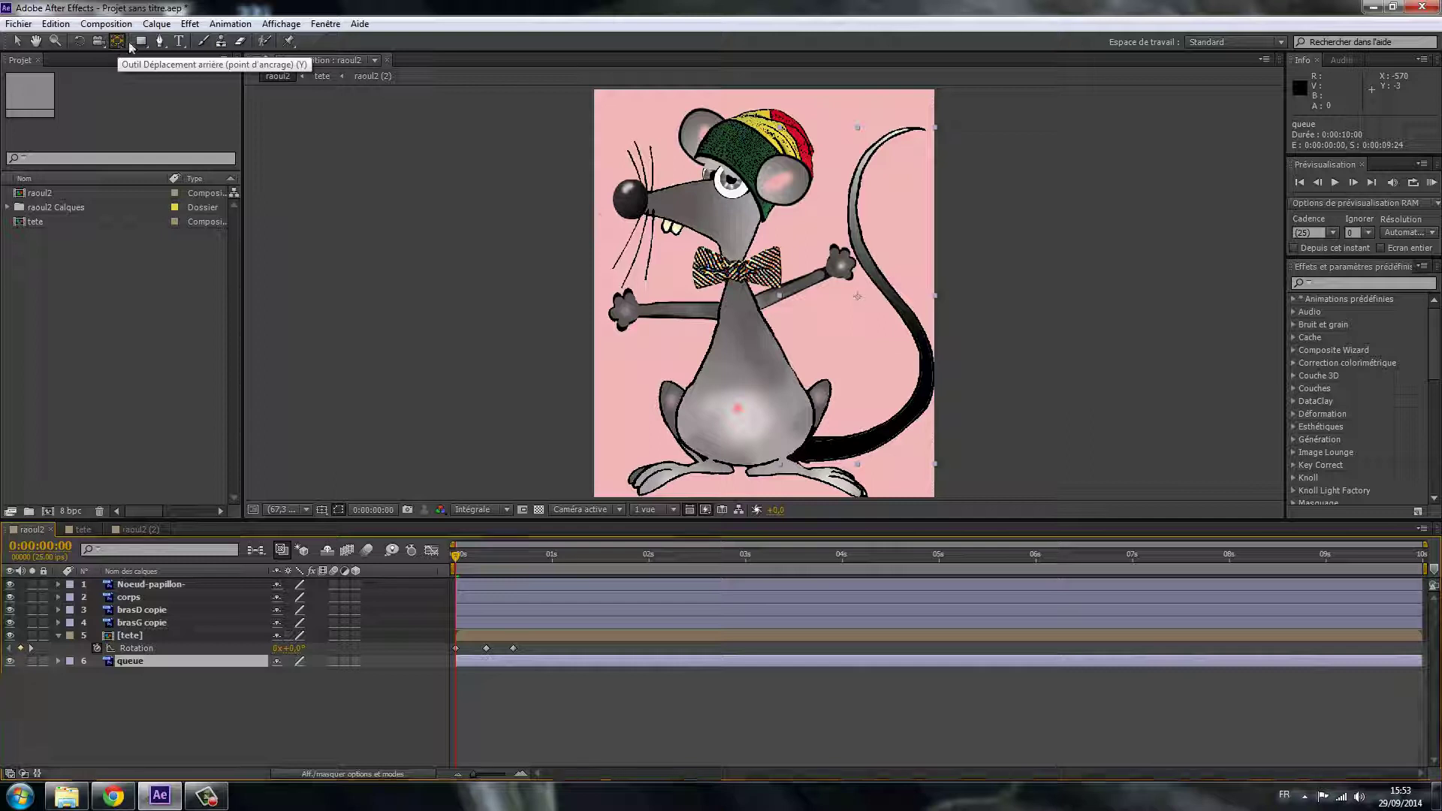
{"action": "left_click_drag", "start_coordinate": [857, 299], "coordinate": [799, 456]}
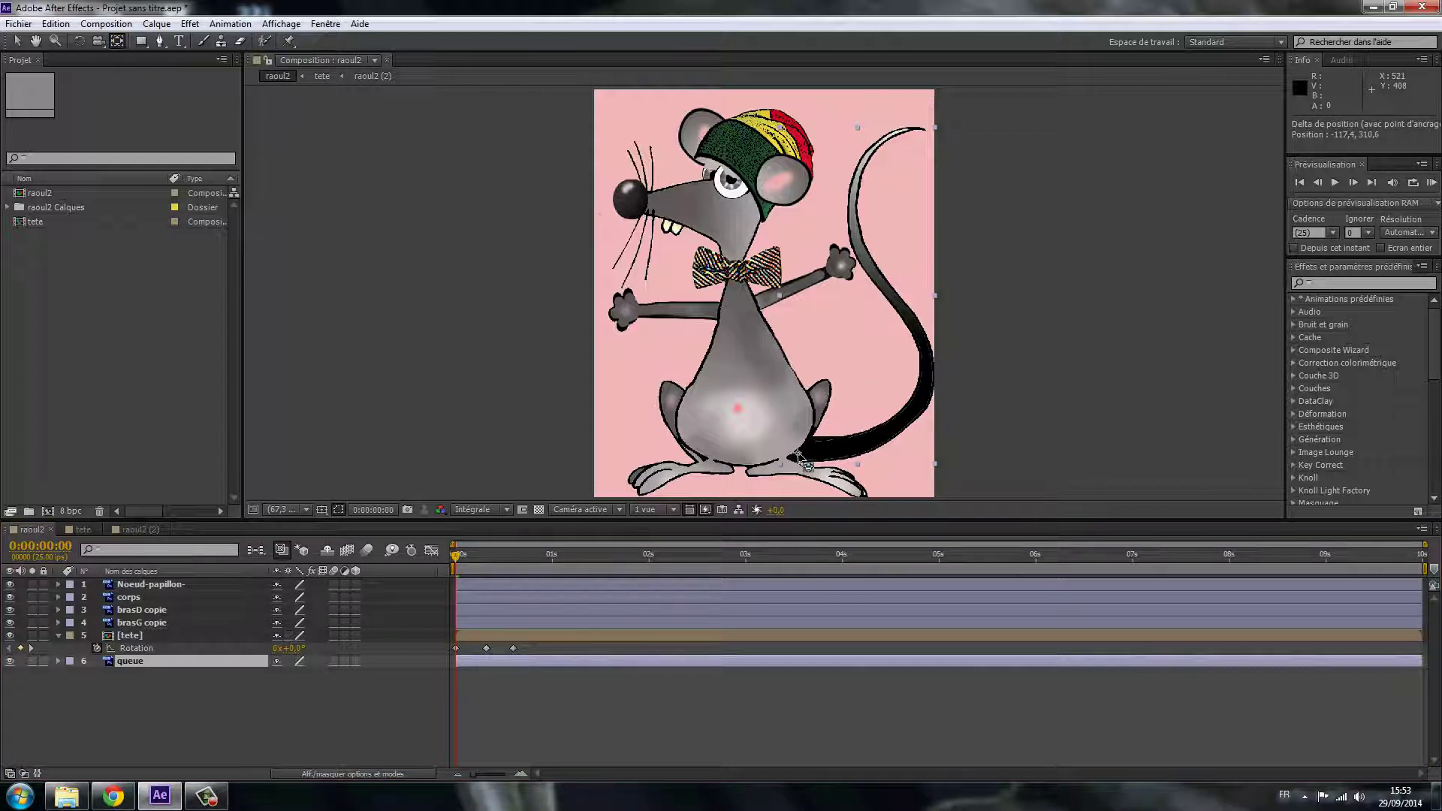
{"action": "key", "text": "Return"}
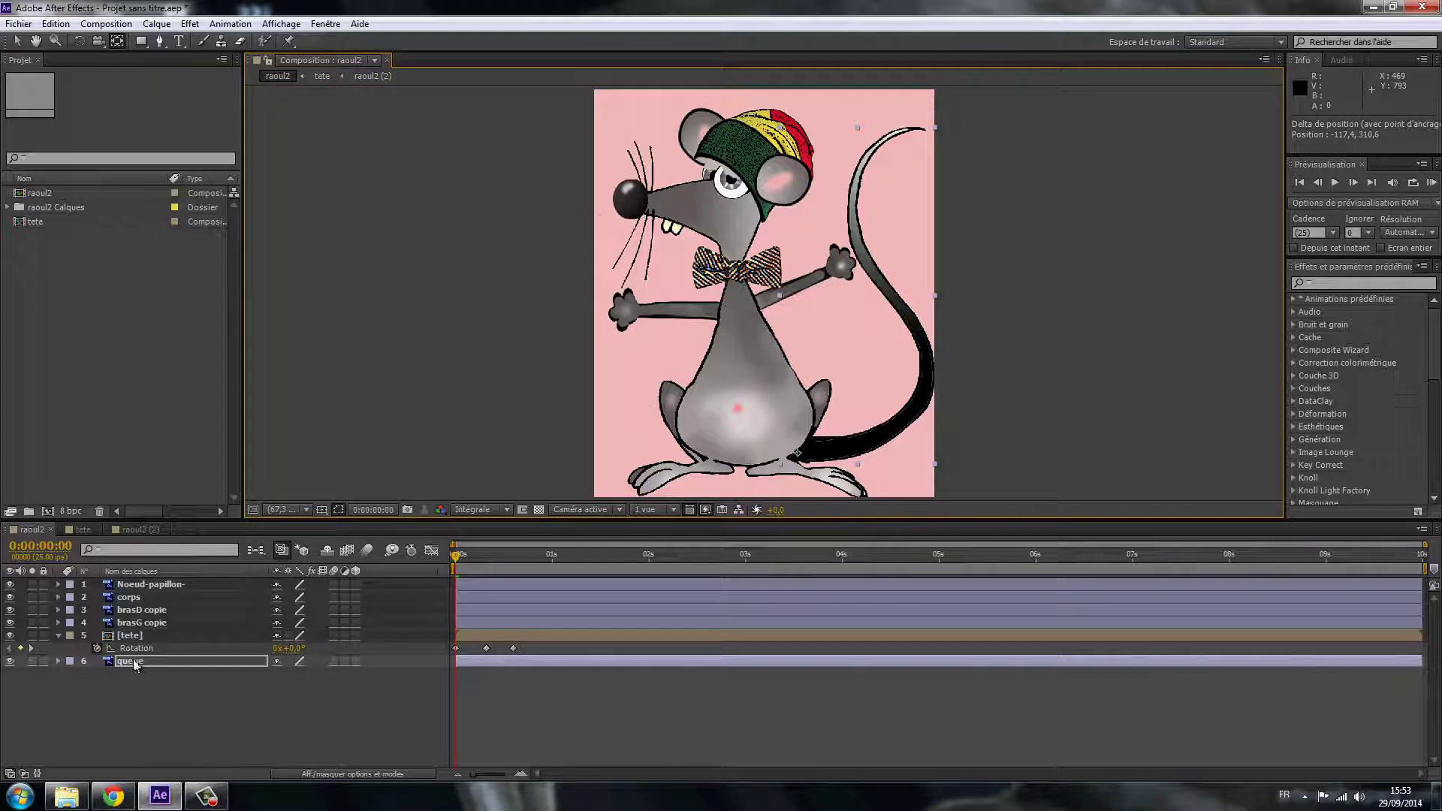
- Rotate the tail through several angles around its base, ending near -14°
{"action": "key", "text": "r"}
{"action": "mouse_move", "coordinate": [297, 675]}
{"action": "left_mouse_down"}
{"action": "mouse_move", "coordinate": [252, 675]}
{"action": "mouse_move", "coordinate": [301, 685]}
{"action": "mouse_move", "coordinate": [281, 685]}
{"action": "left_mouse_up"}
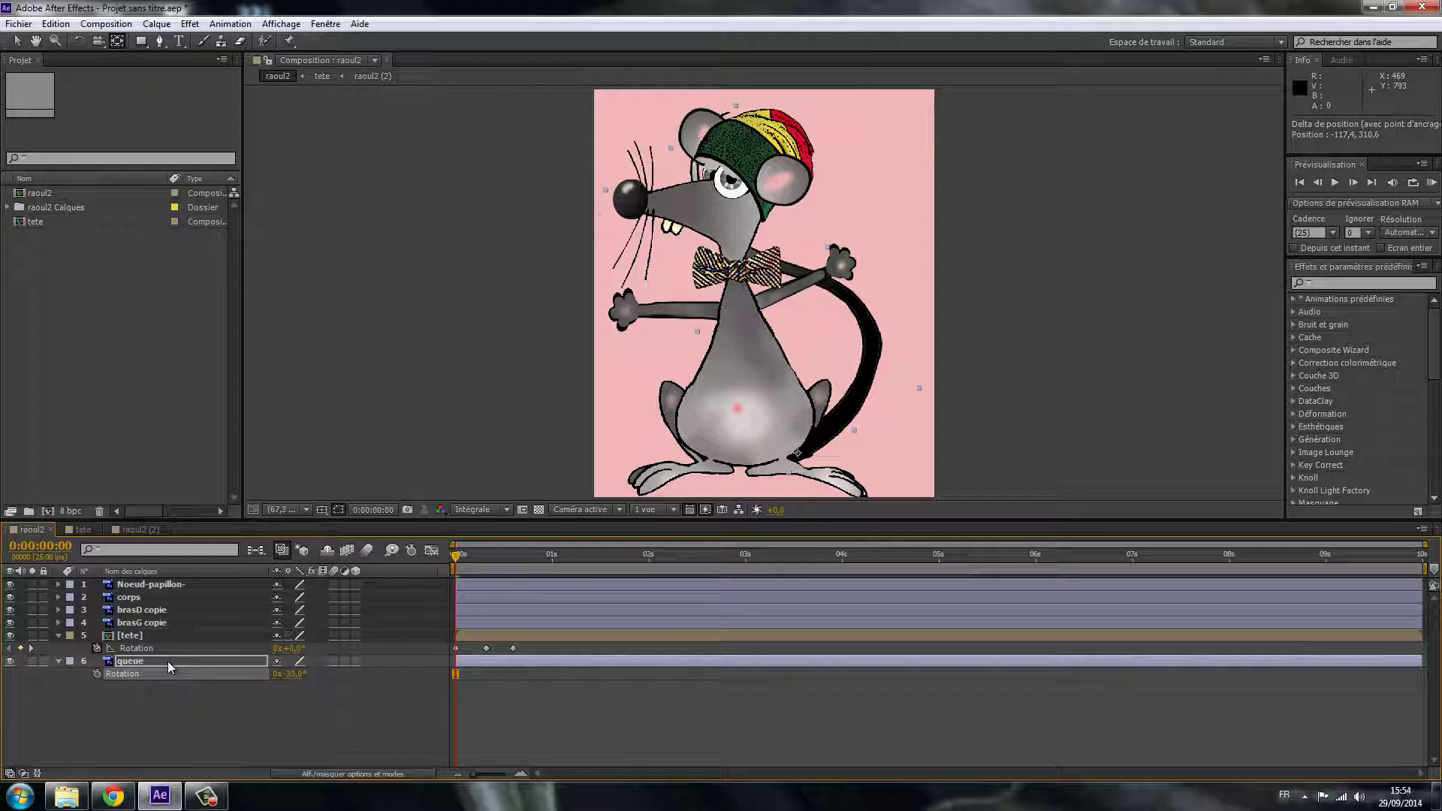
{"action": "mouse_move", "coordinate": [292, 684]}
{"action": "left_mouse_down"}
{"action": "mouse_move", "coordinate": [270, 675]}
{"action": "mouse_move", "coordinate": [316, 670]}
{"action": "mouse_move", "coordinate": [292, 673]}
{"action": "left_mouse_up"}
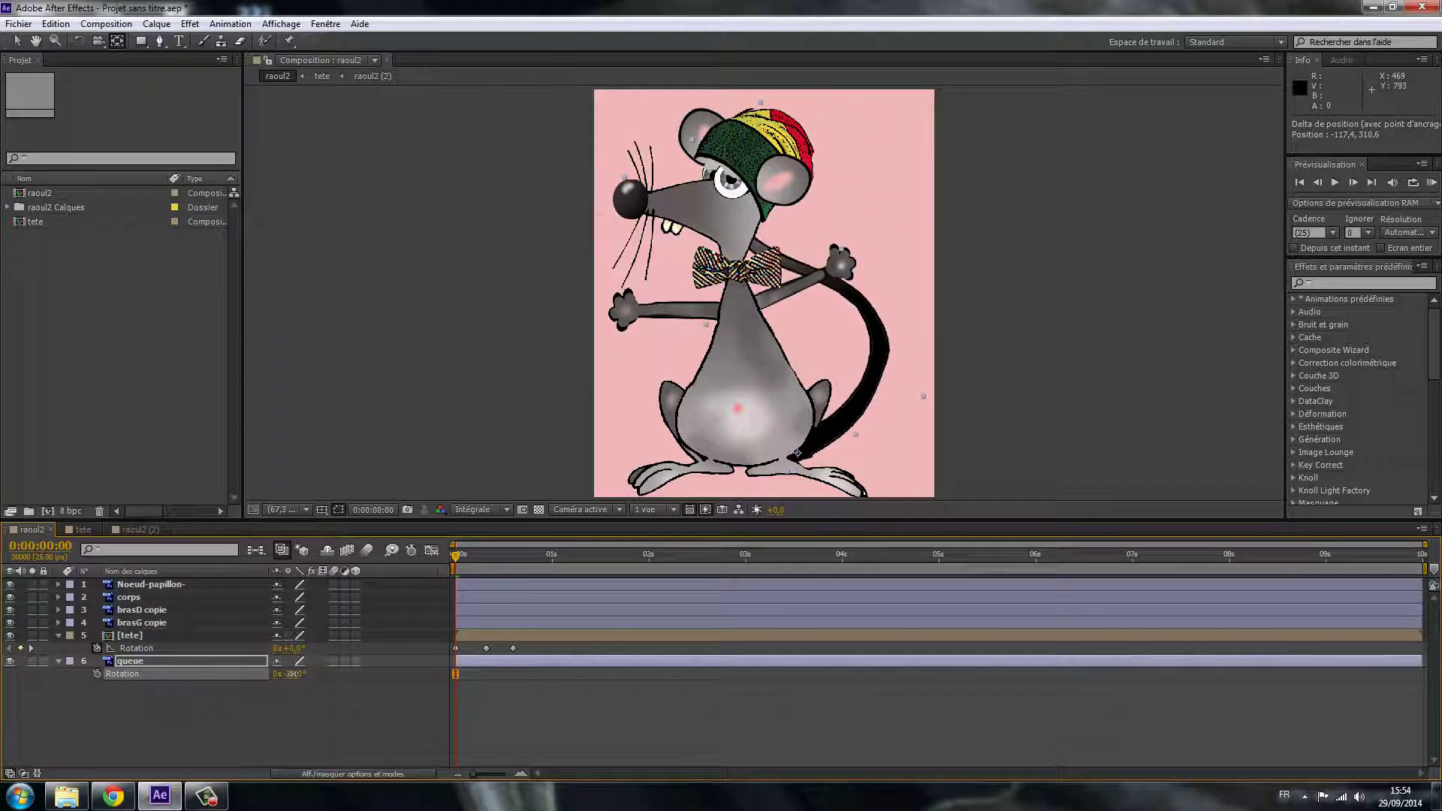
{"action": "left_click_drag", "start_coordinate": [293, 674], "coordinate": [309, 676]}
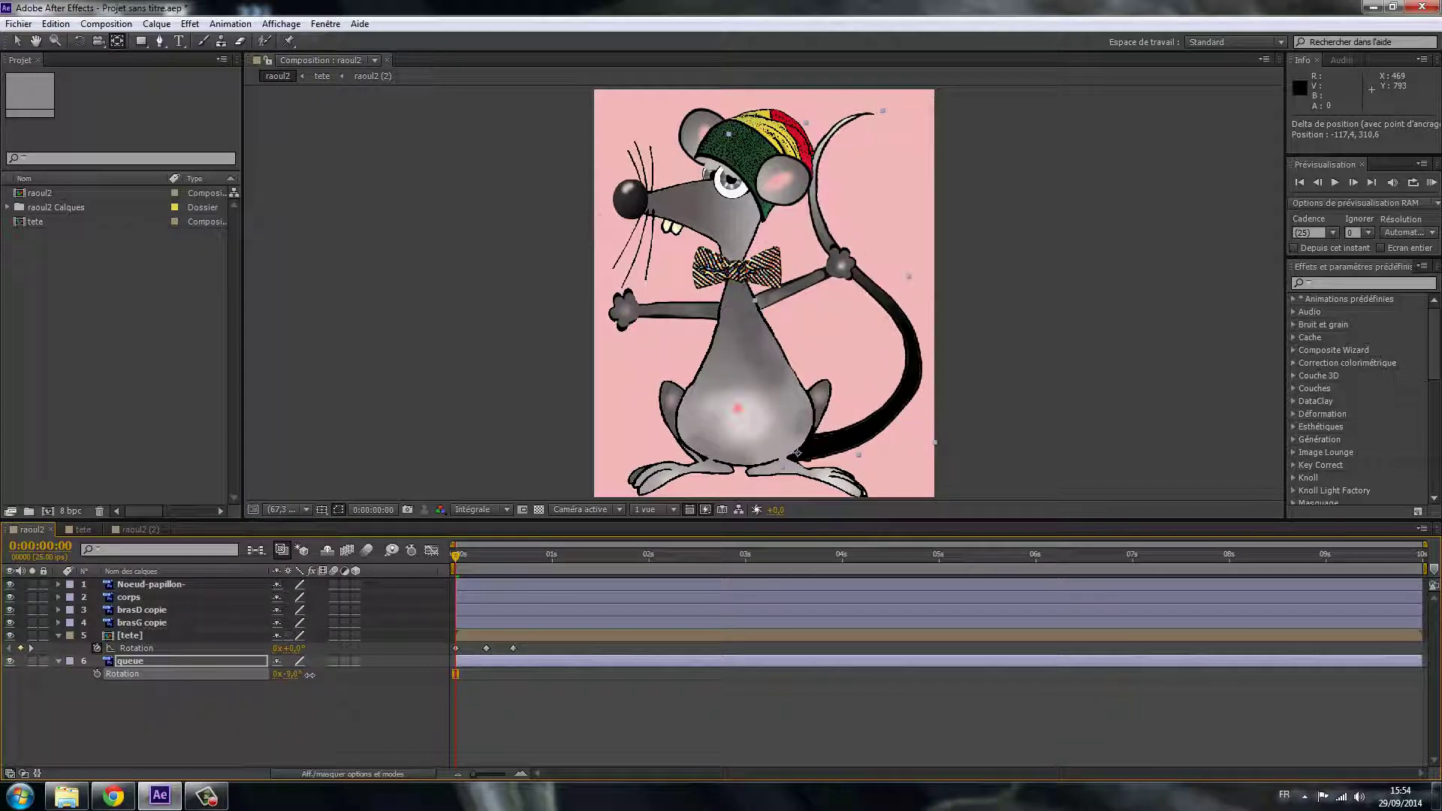
{"action": "mouse_move", "coordinate": [309, 675]}
{"action": "left_mouse_down"}
{"action": "mouse_move", "coordinate": [273, 681]}
{"action": "mouse_move", "coordinate": [317, 687]}
{"action": "left_mouse_up"}
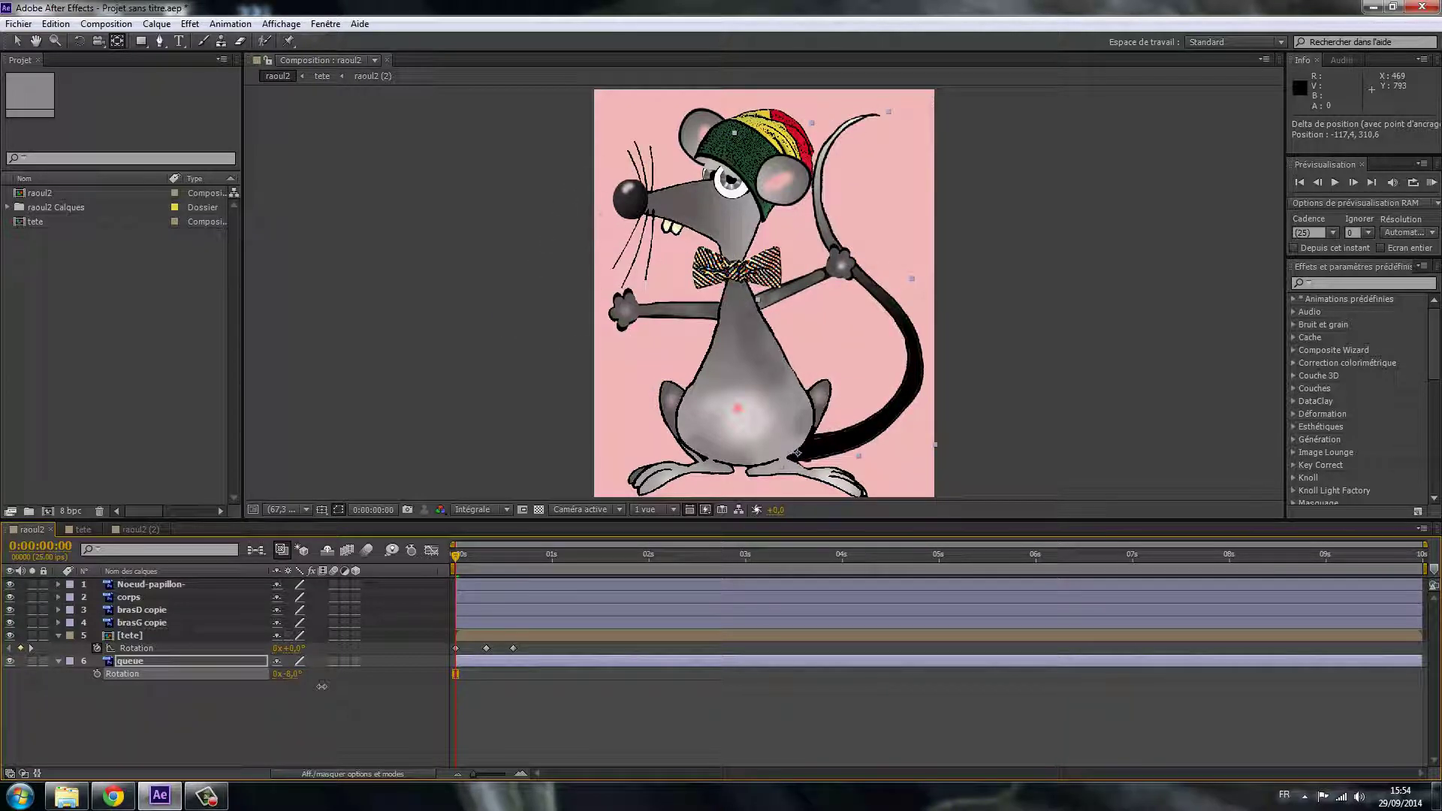
{"action": "mouse_move", "coordinate": [316, 687]}
{"action": "left_mouse_down"}
{"action": "mouse_move", "coordinate": [332, 692]}
{"action": "mouse_move", "coordinate": [316, 694]}
{"action": "left_mouse_up"}
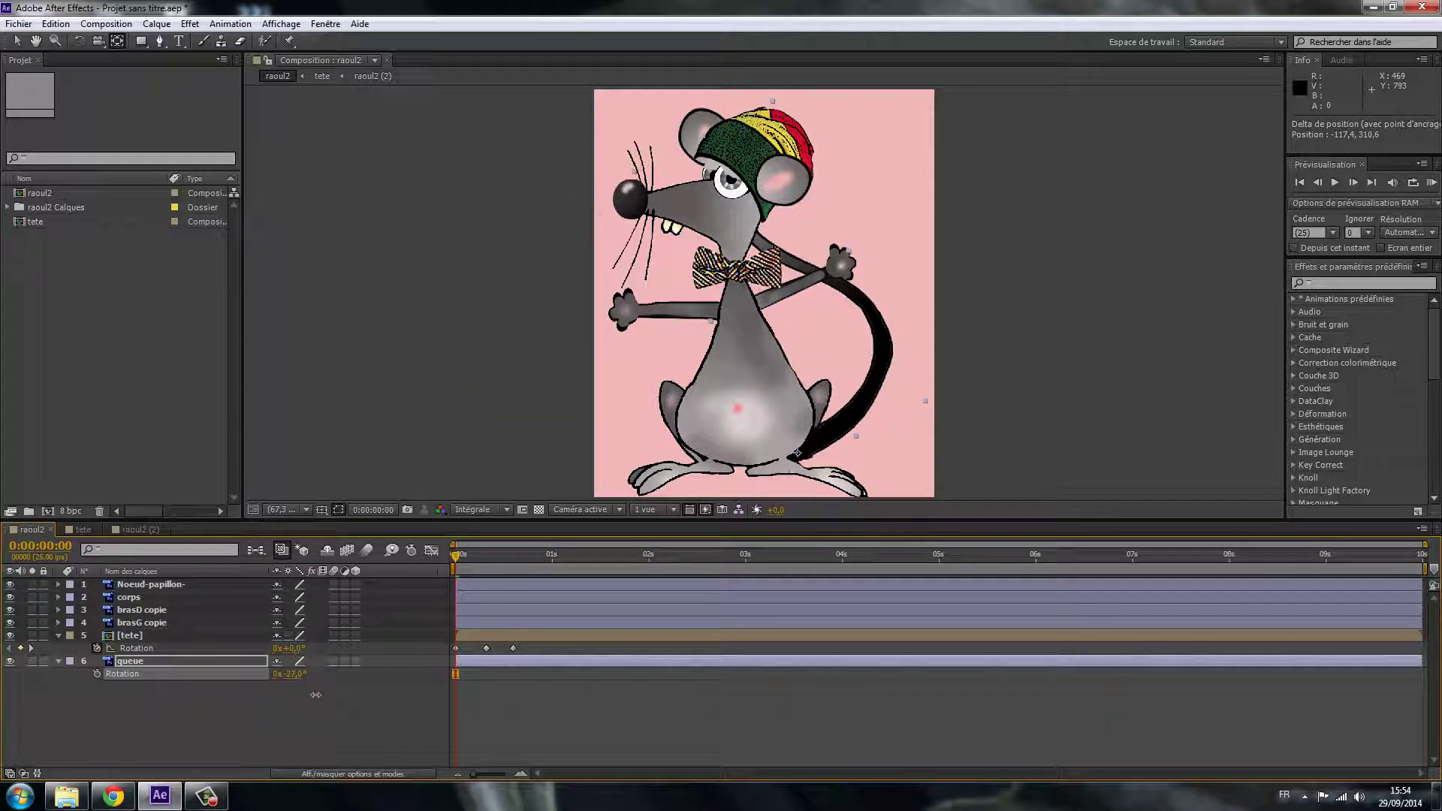
{"action": "mouse_move", "coordinate": [315, 695]}
{"action": "left_mouse_down"}
{"action": "mouse_move", "coordinate": [300, 698]}
{"action": "mouse_move", "coordinate": [326, 689]}
{"action": "left_mouse_up"}
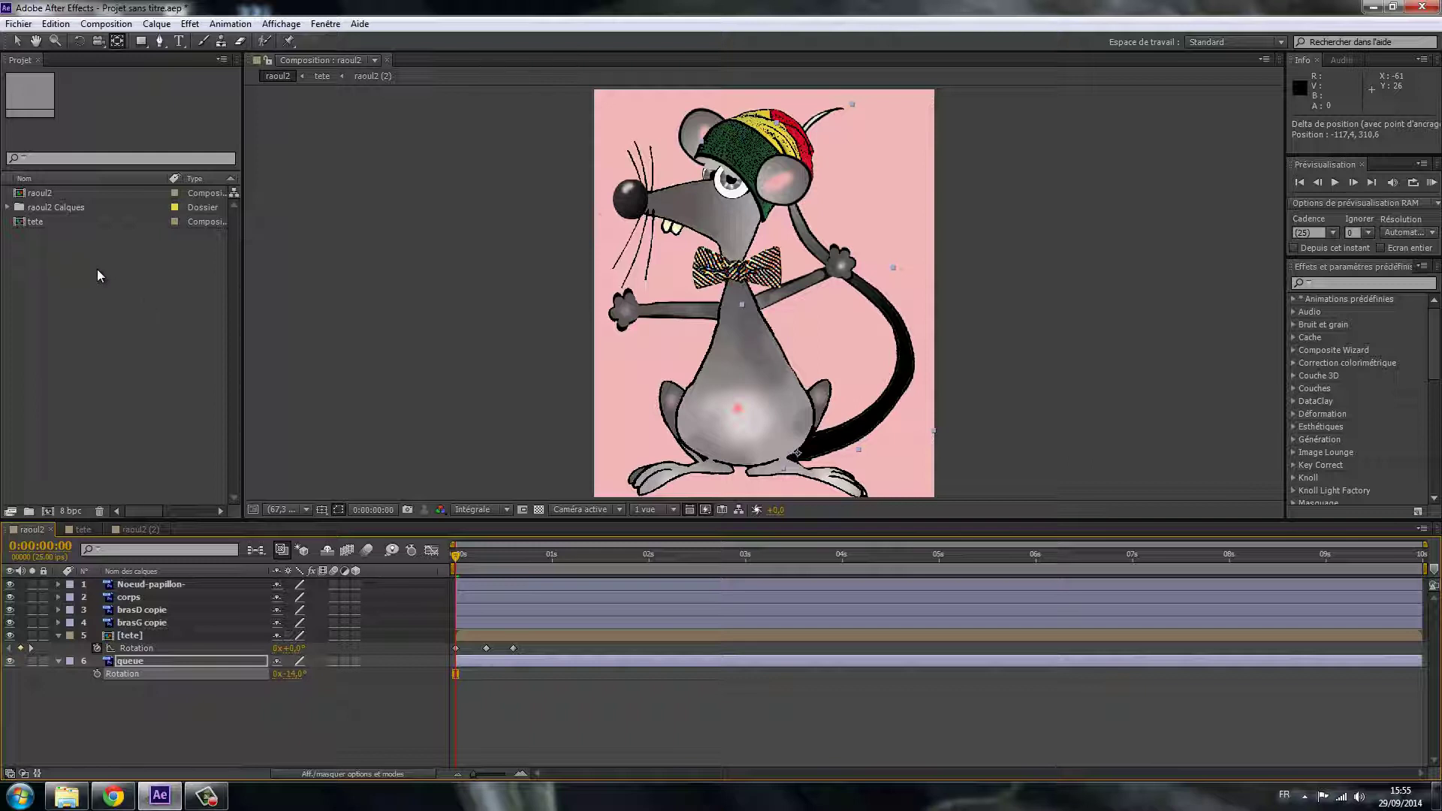
{"action": "left_click", "coordinate": [40, 196]}
{"action": "right_click", "coordinate": [40, 196]}
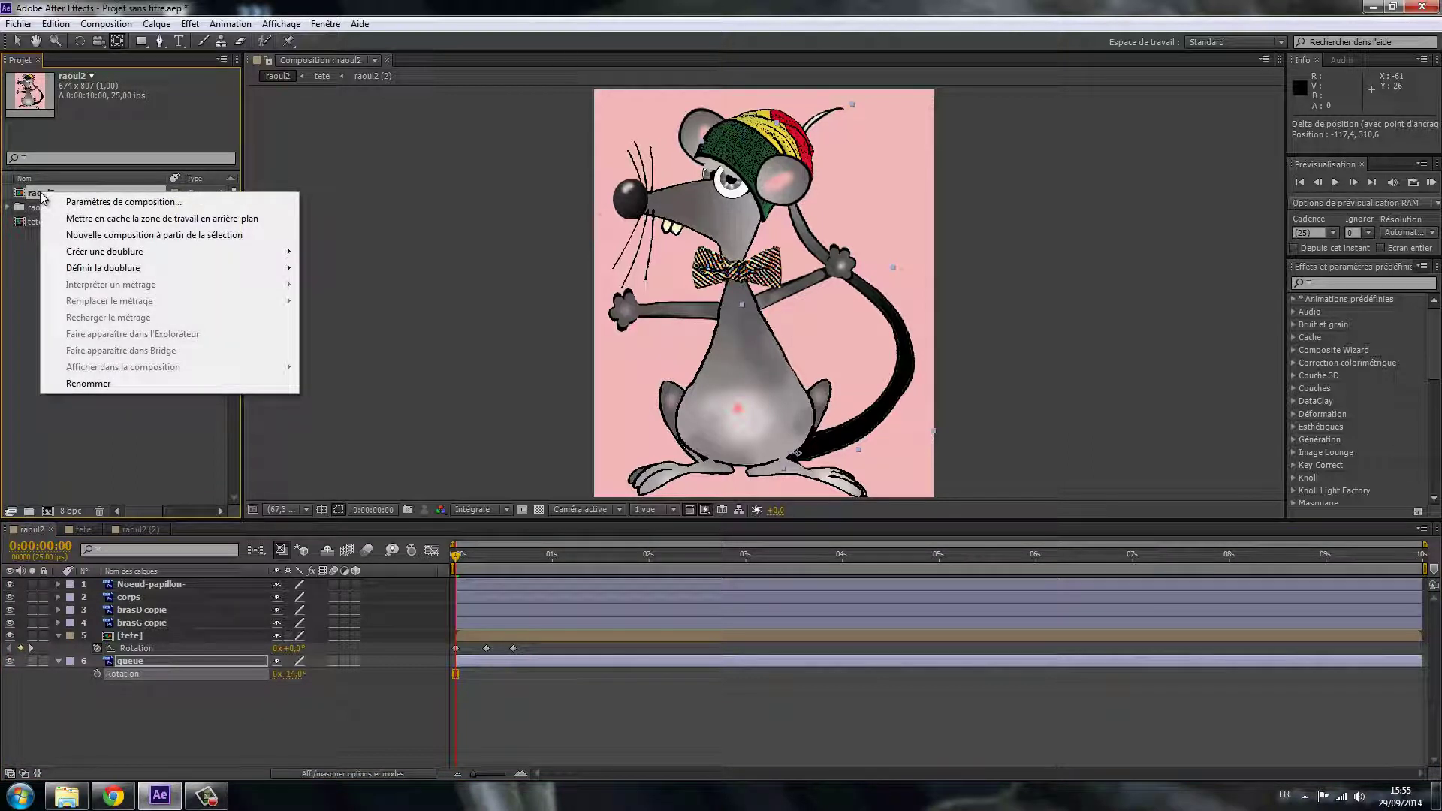
{"action": "left_click", "coordinate": [130, 429]}
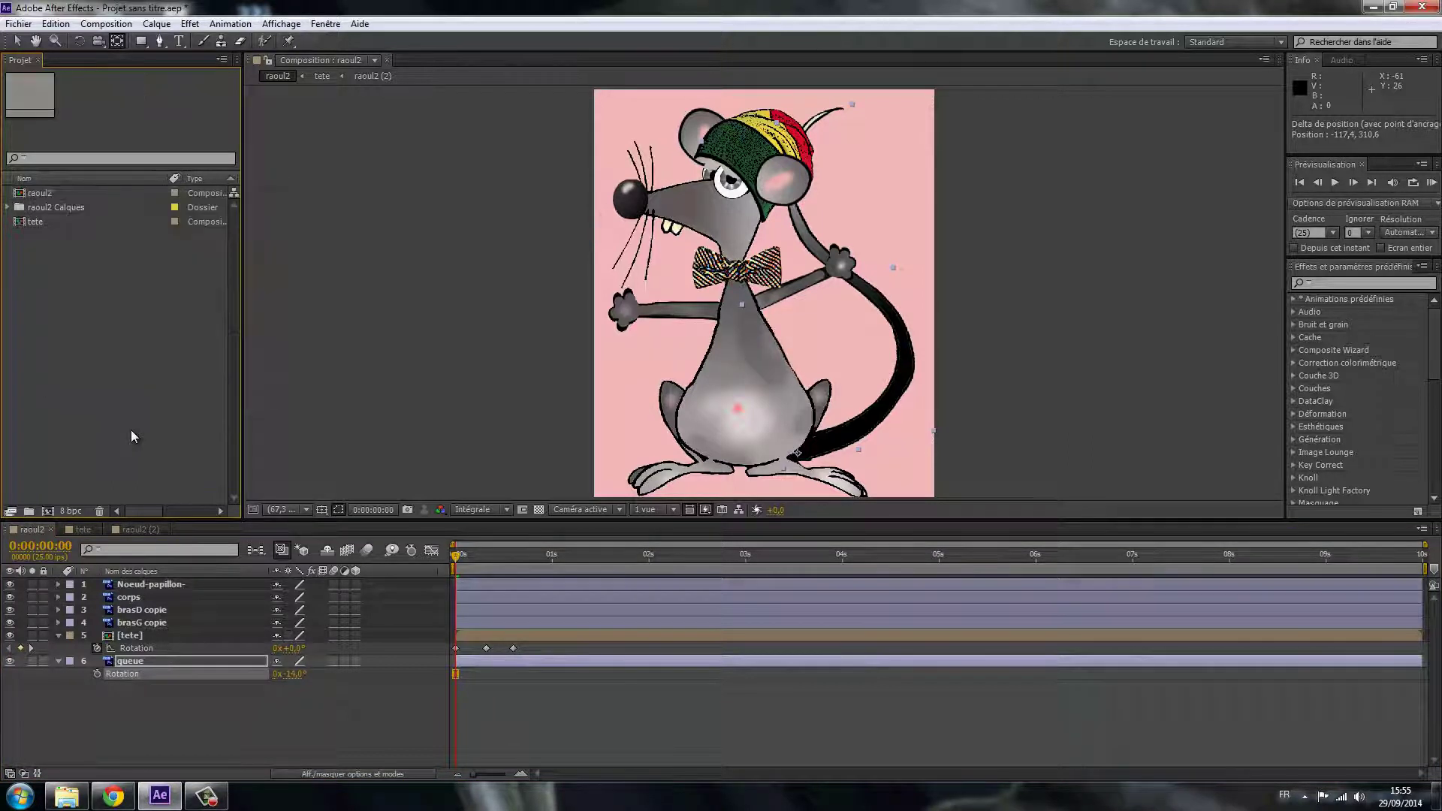
{"action": "left_click", "coordinate": [59, 206]}
{"action": "right_click", "coordinate": [59, 205]}
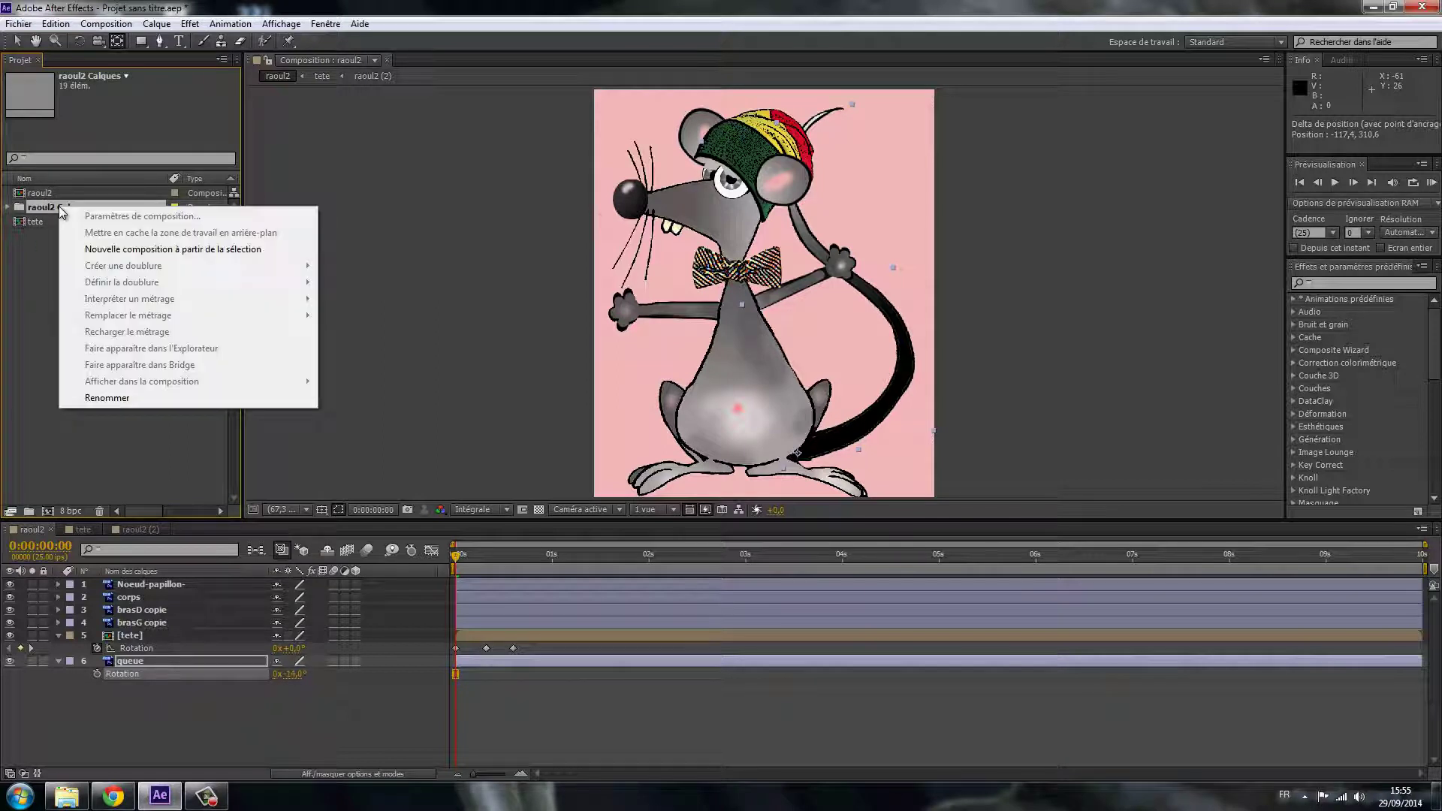
{"action": "left_click", "coordinate": [29, 309]}
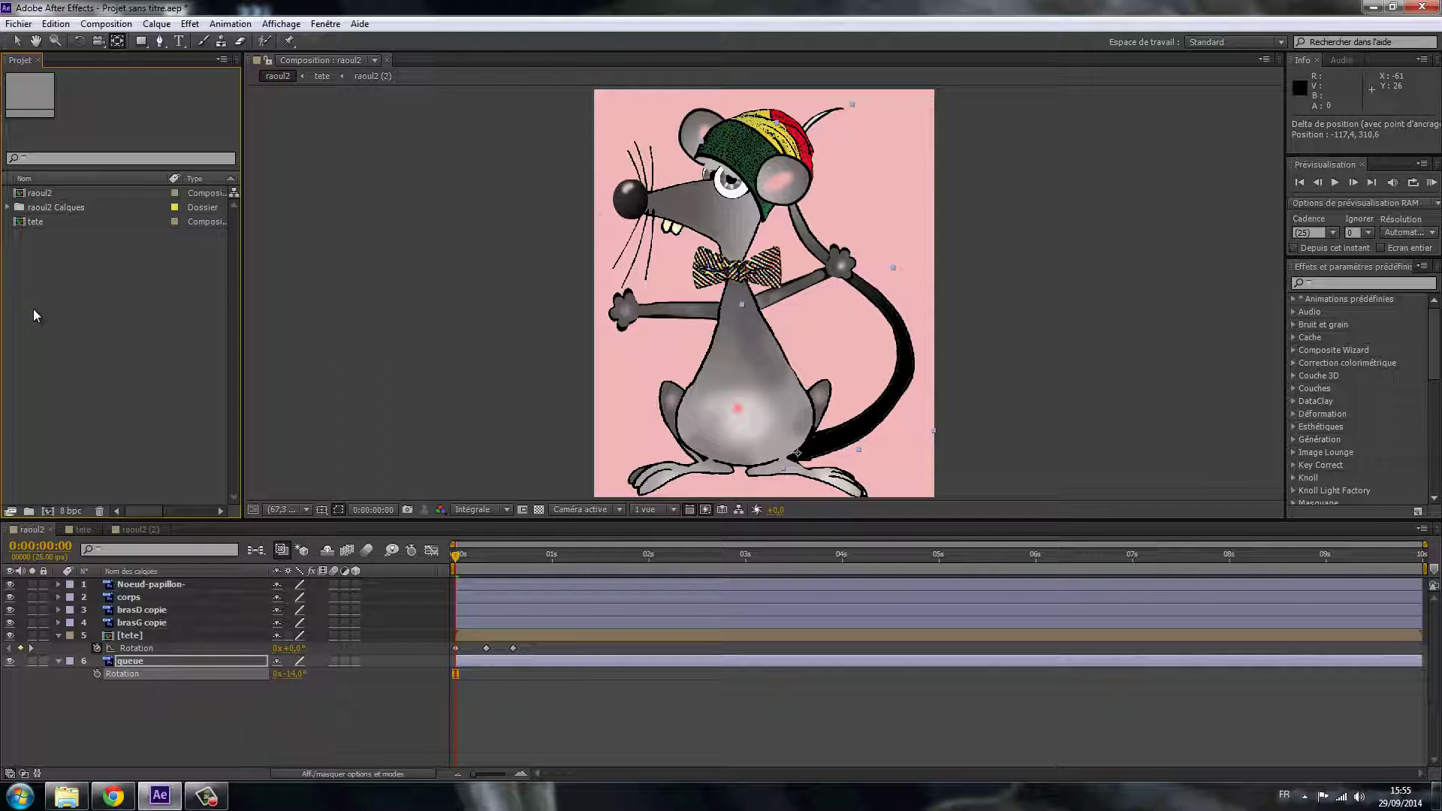